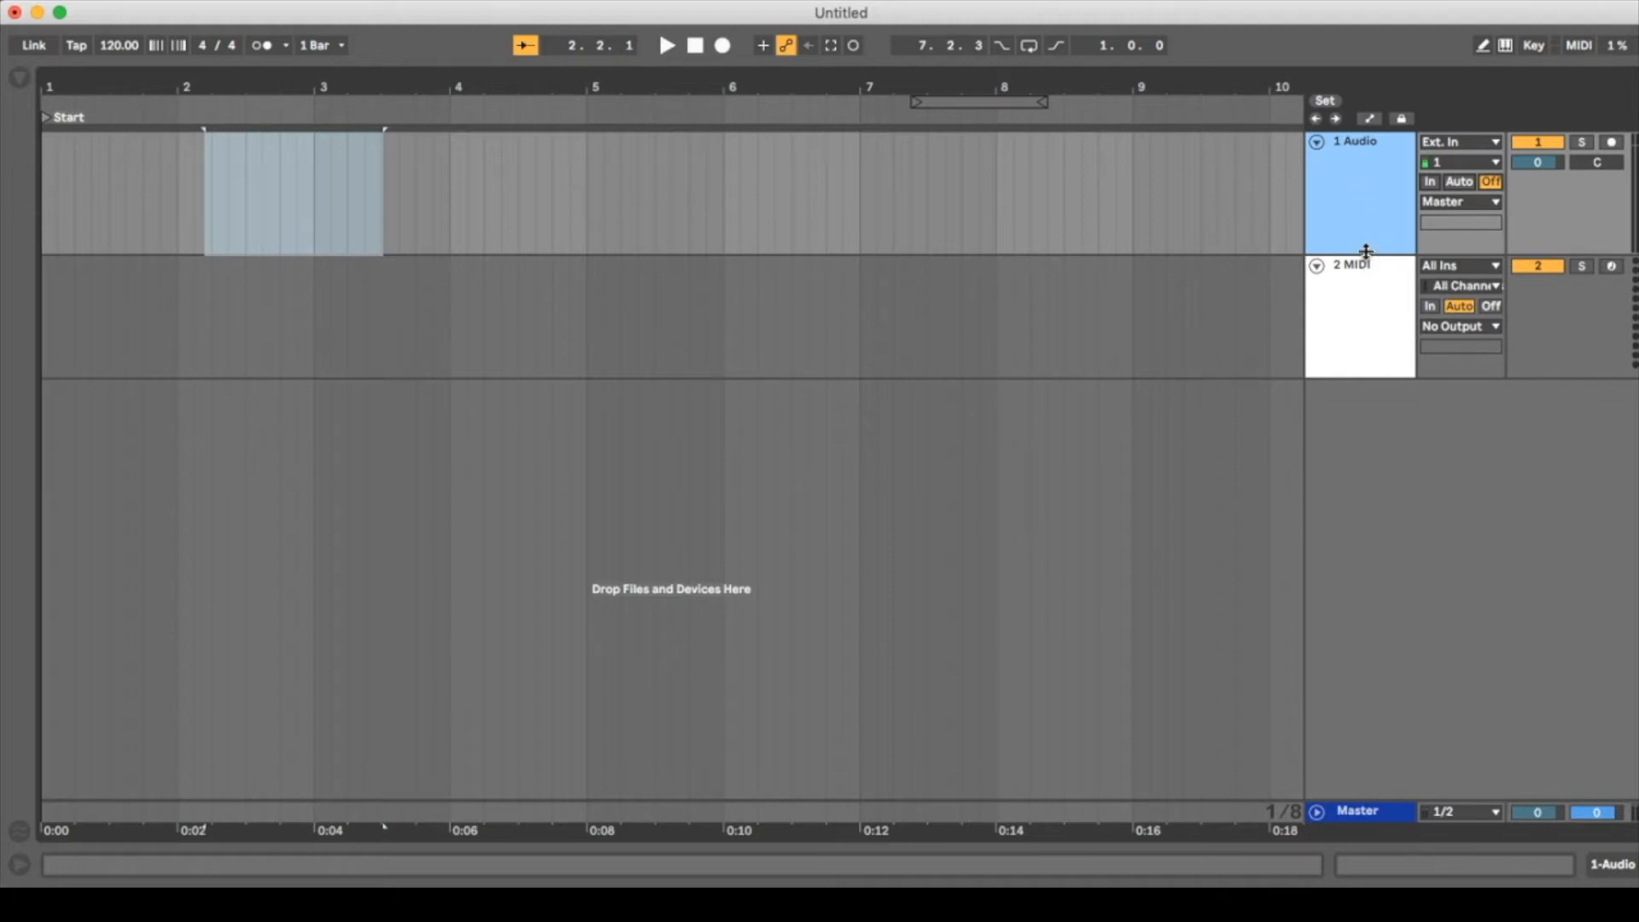
Make the 1 Audio track taller and set its monitoring to Auto.
drag(1366, 255, 1368, 295)
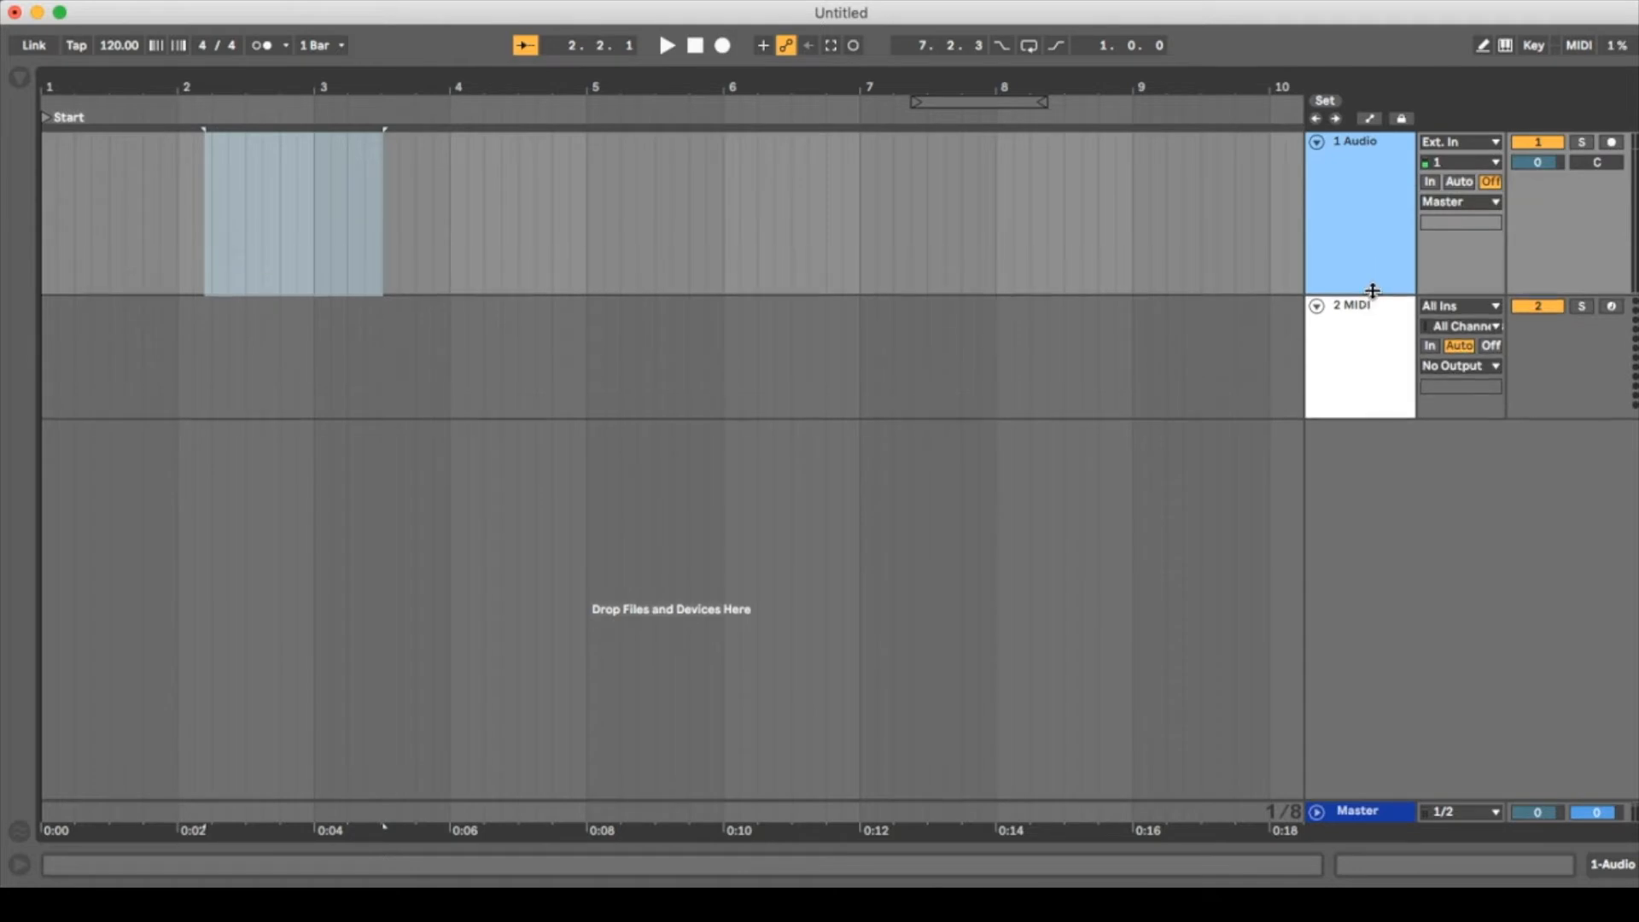
click(1460, 182)
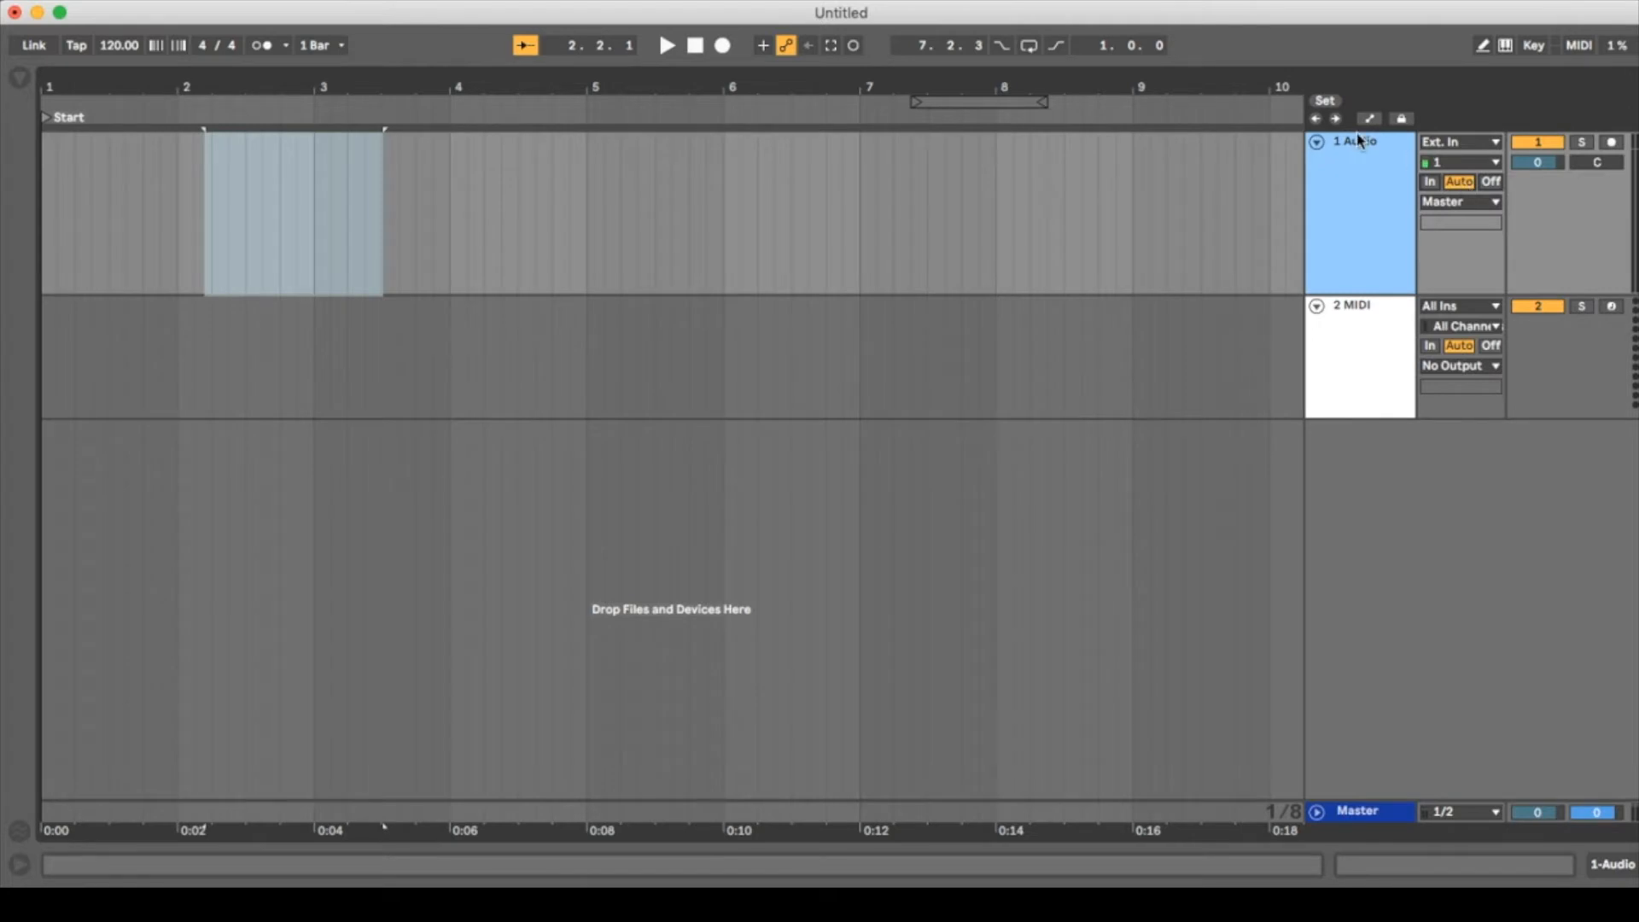
Choose Komplete Audio 6 (6 In, 6 Out) as the audio input device in the preferences.
key(super+comma)
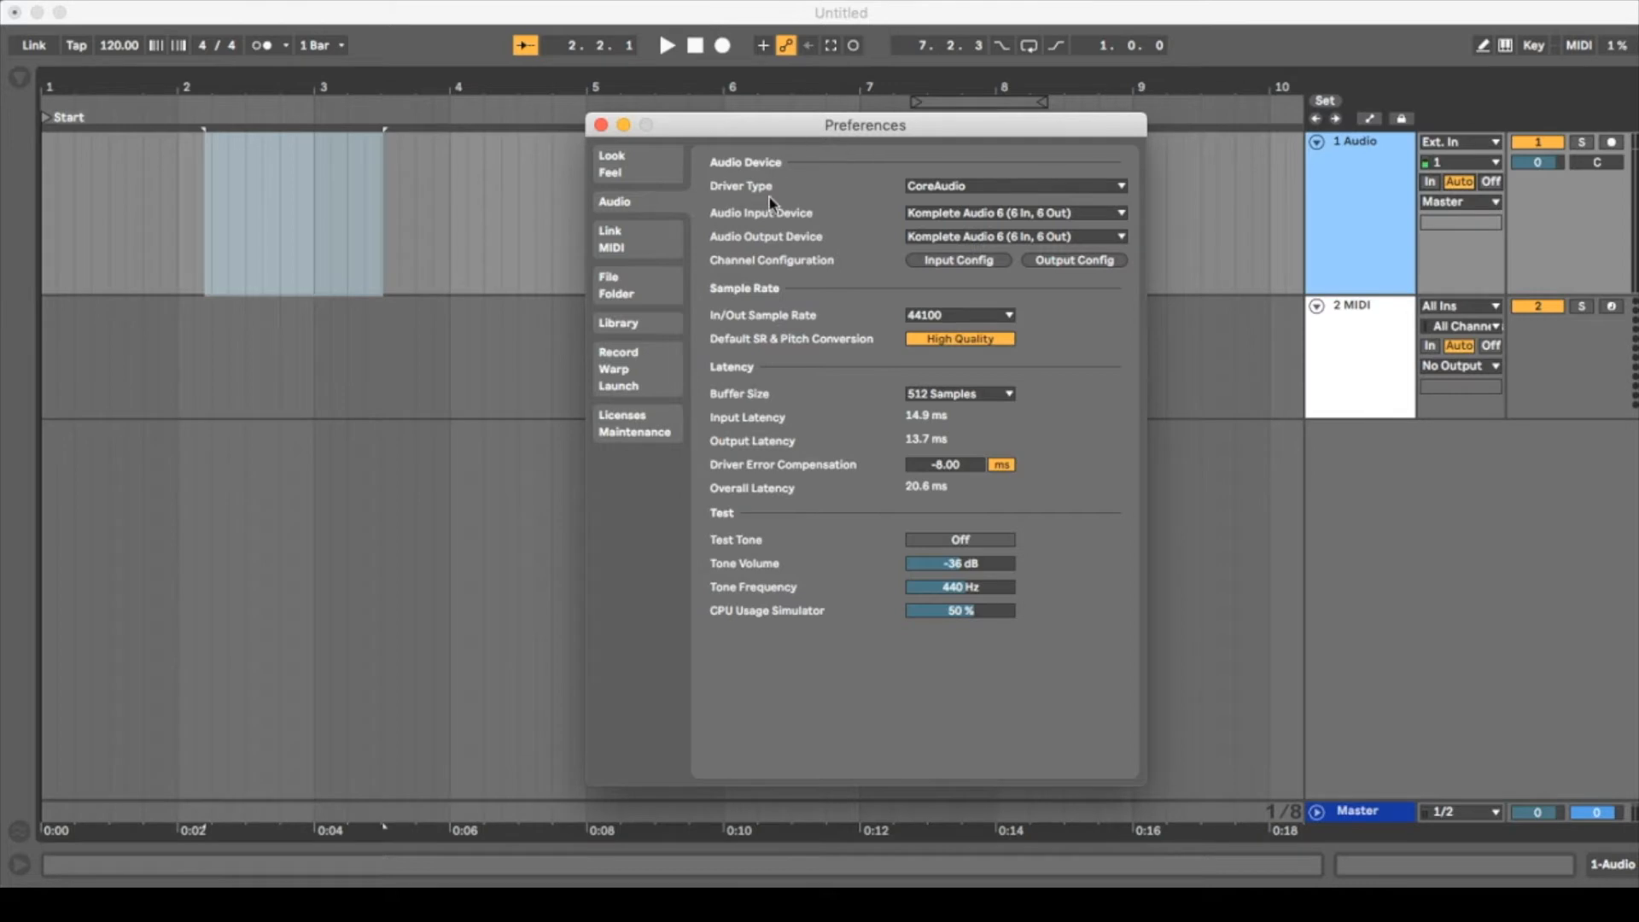
click(1038, 213)
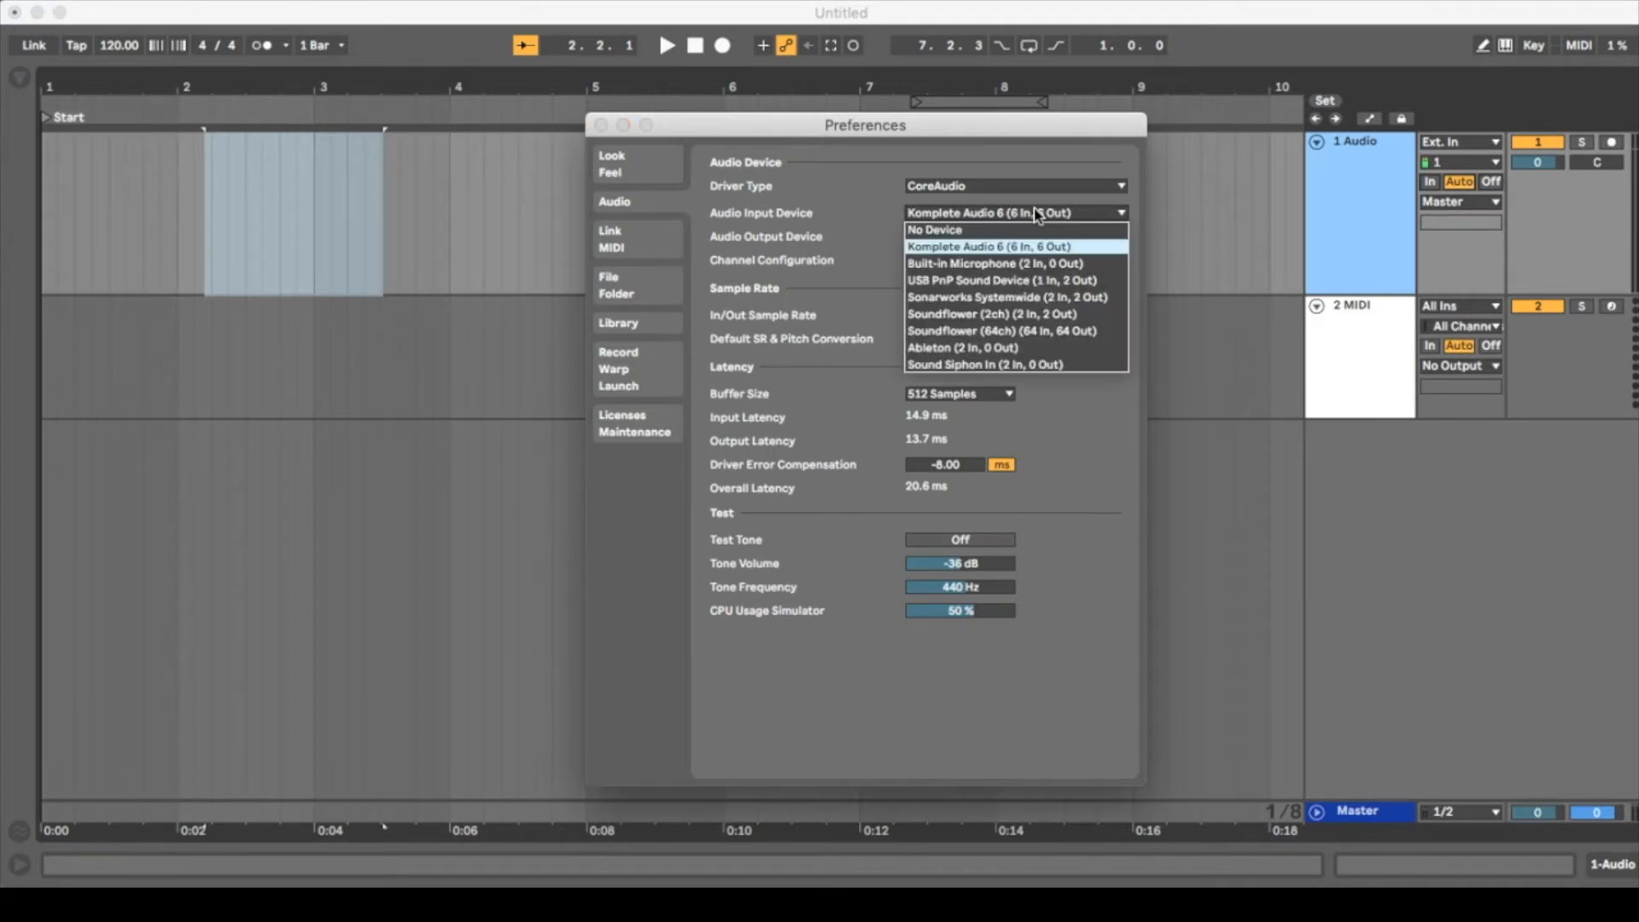
click(1001, 248)
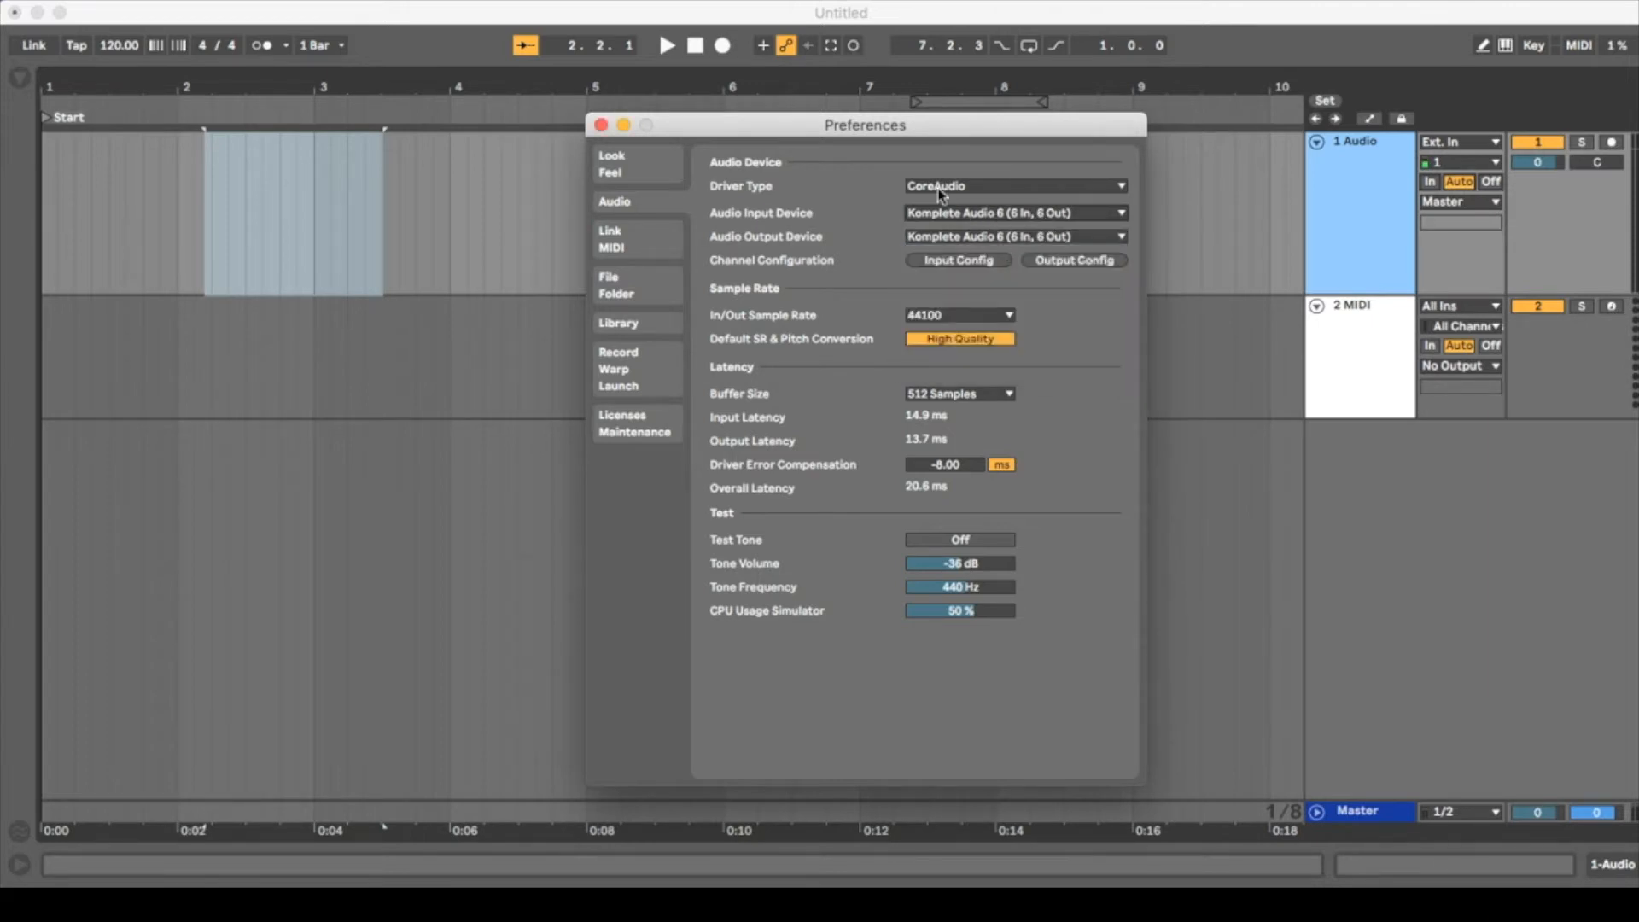
click(601, 125)
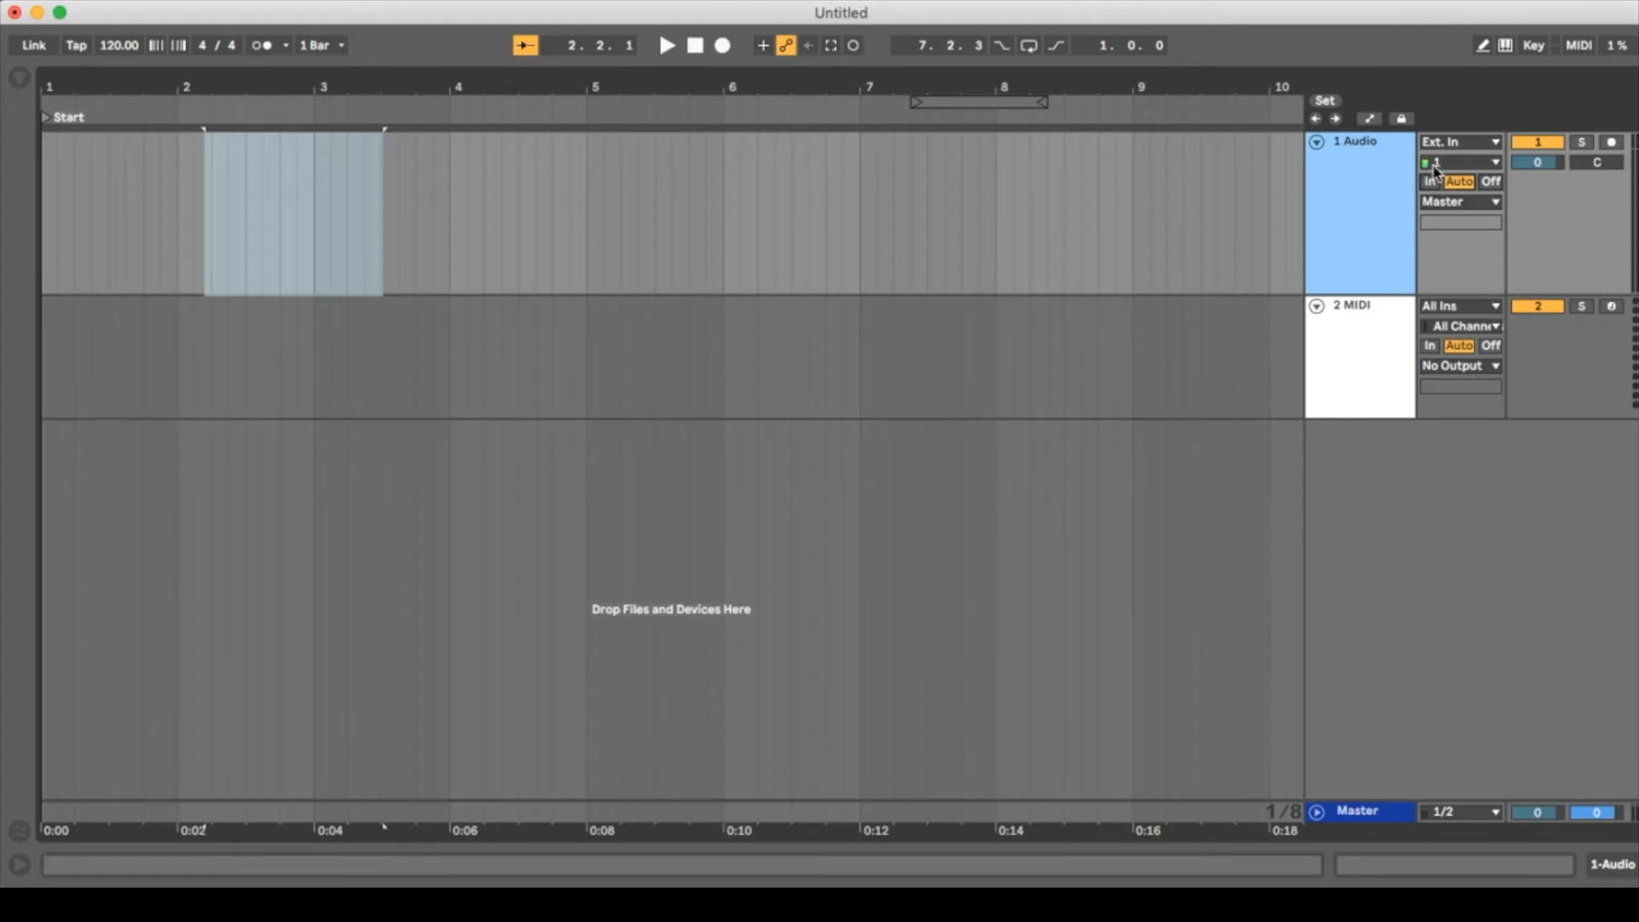
Mute and record-arm the 1 Audio track and record a take from about 2.2 to 5.3 in the arrangement.
click(1542, 142)
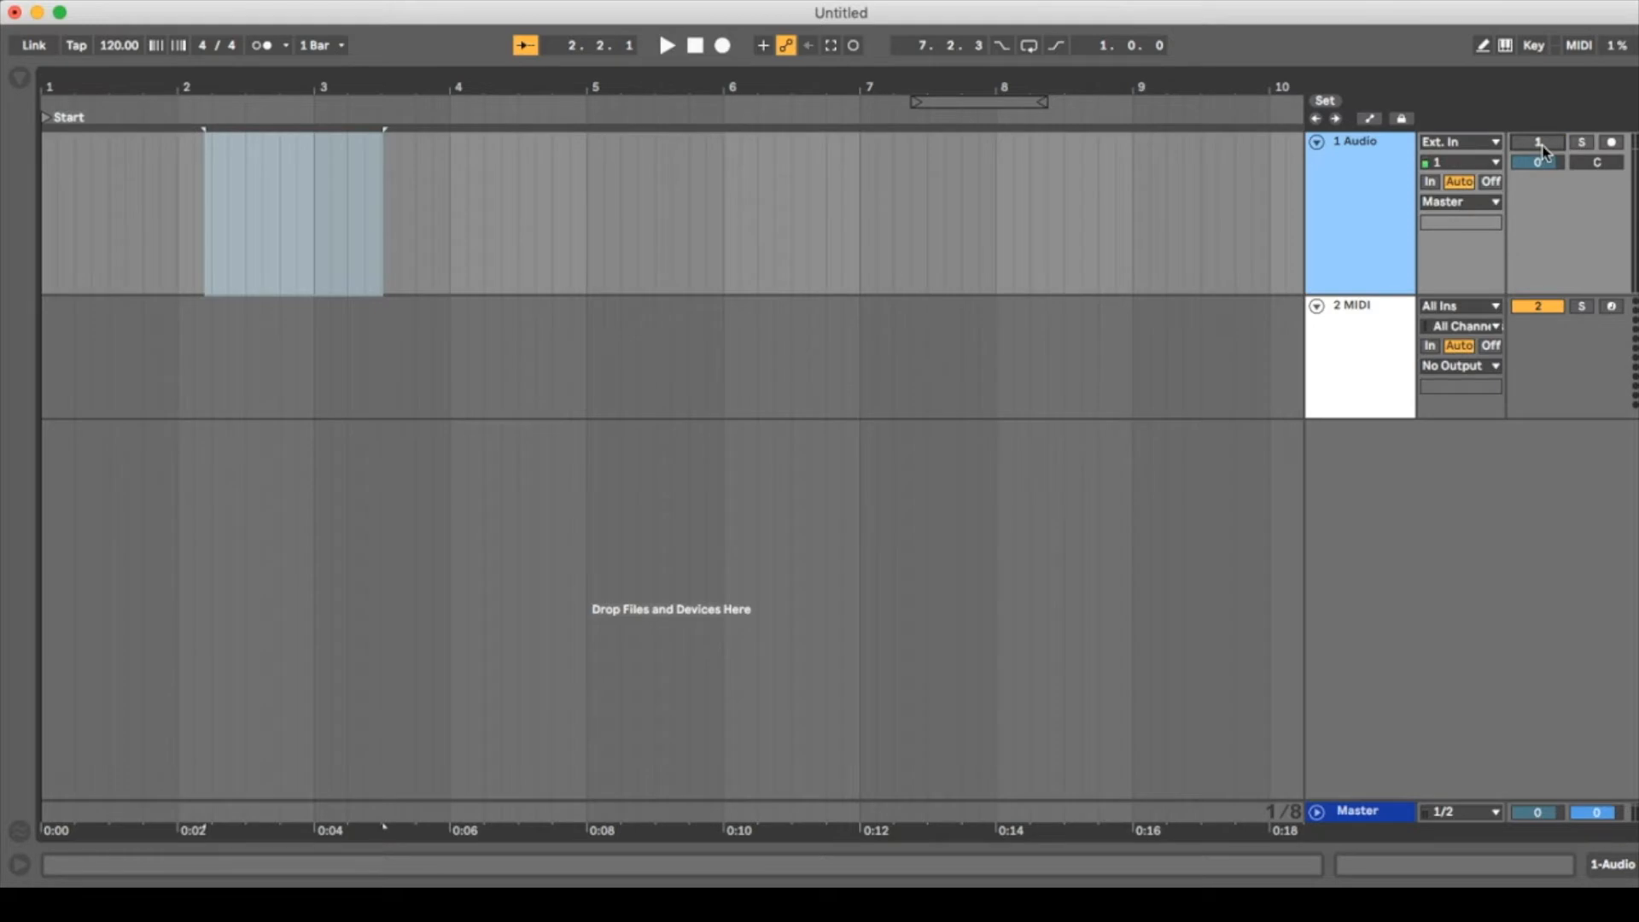
click(1612, 143)
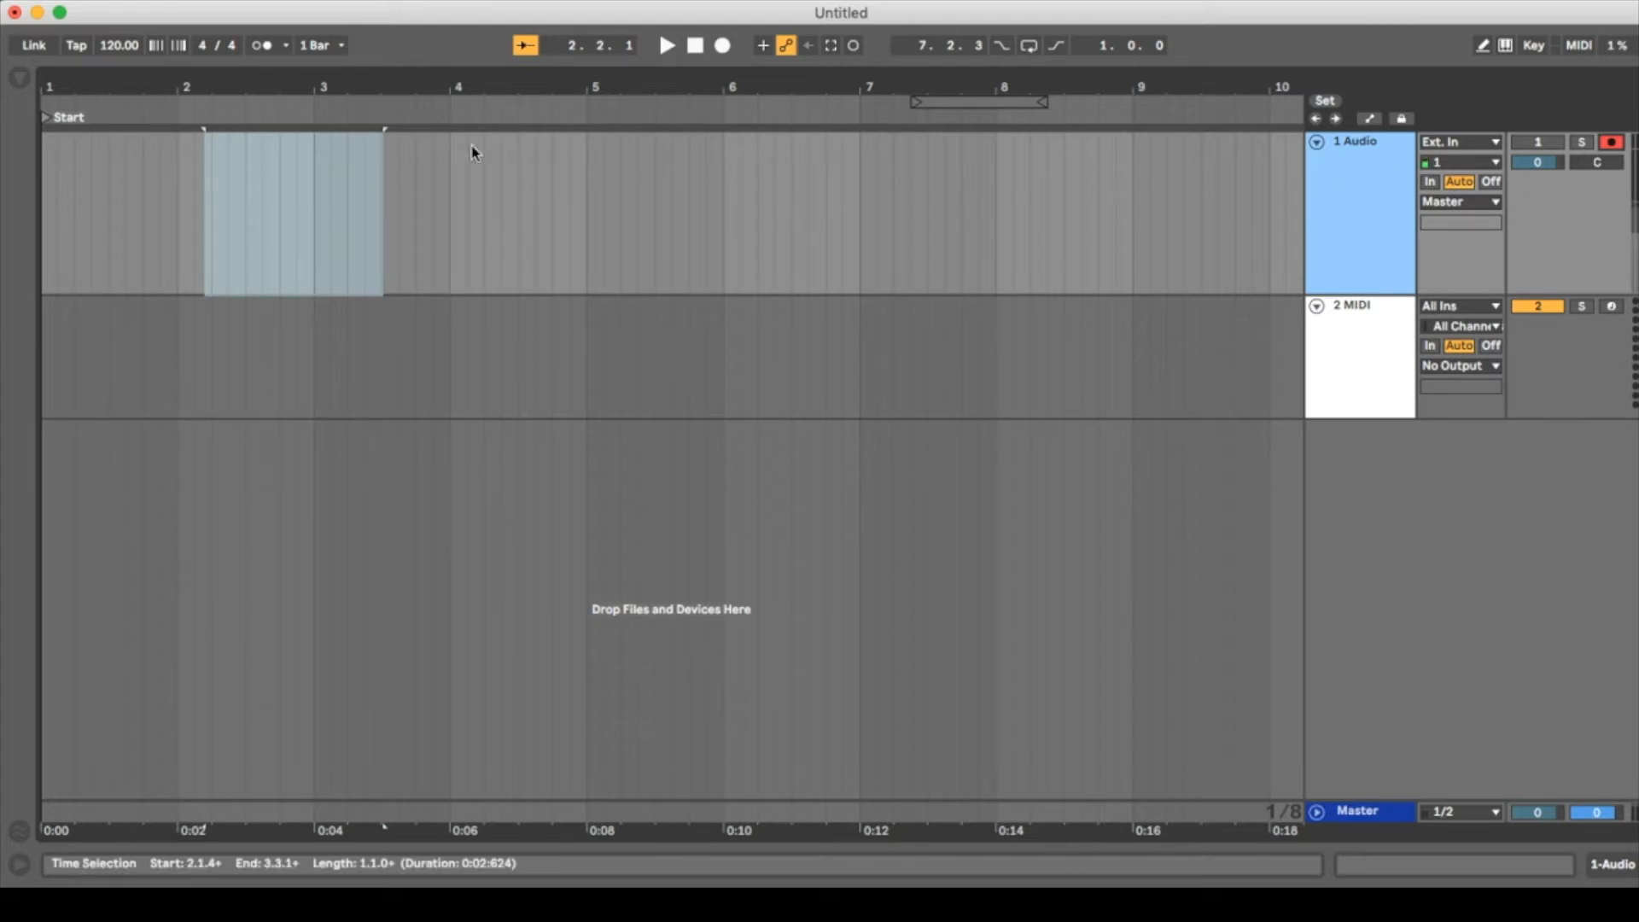
click(143, 212)
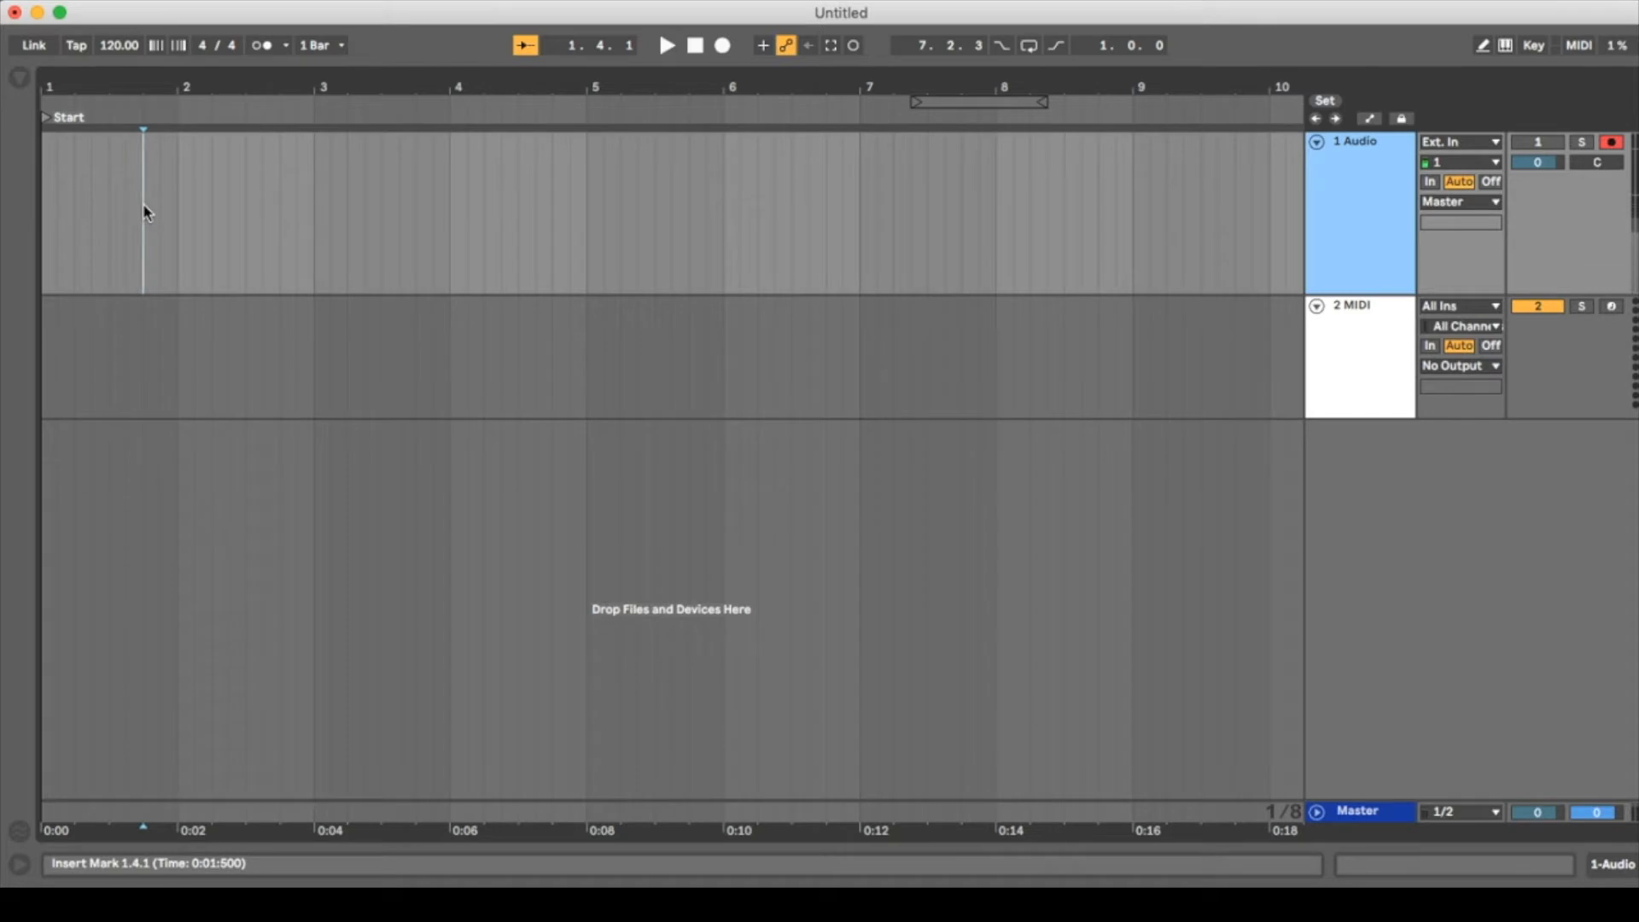
key(space)
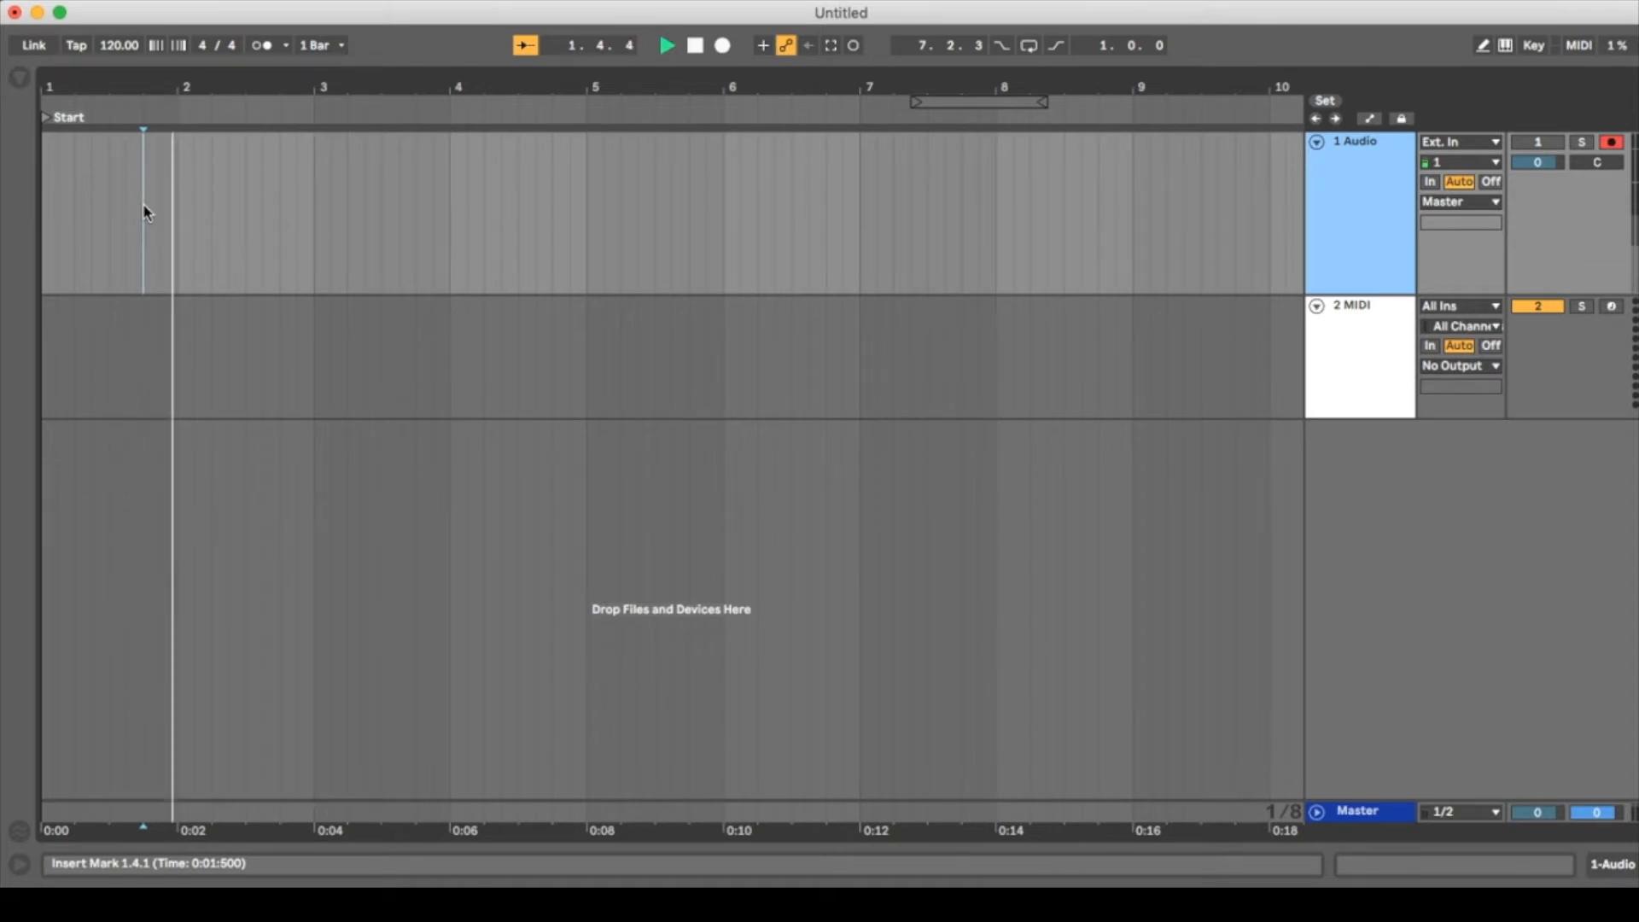
key(F9)
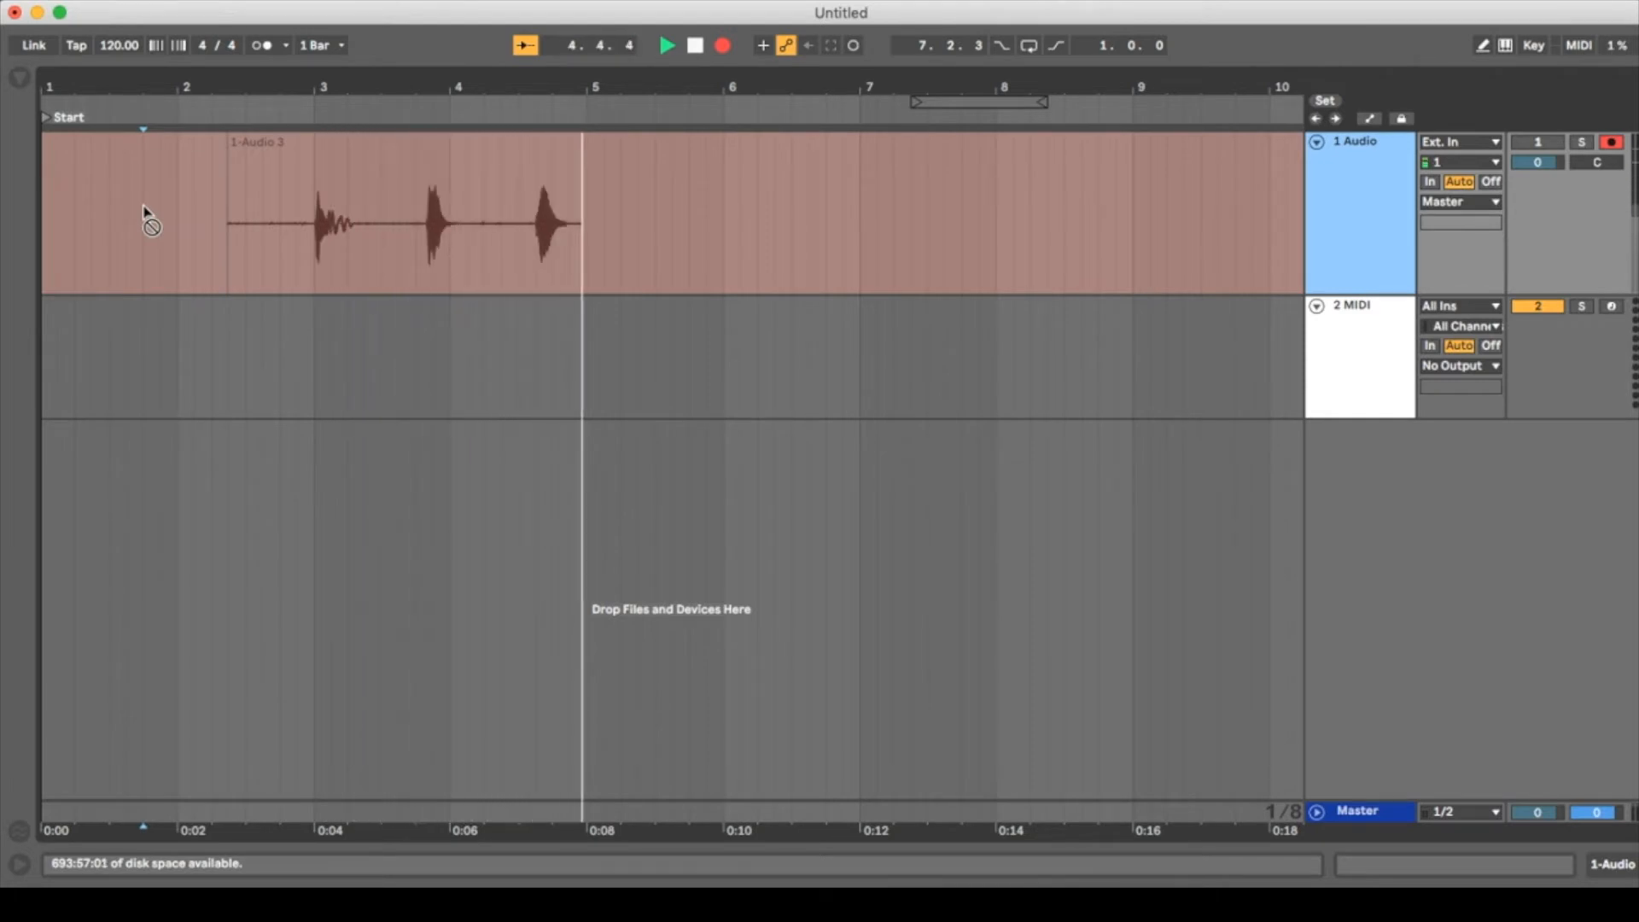
key(space)
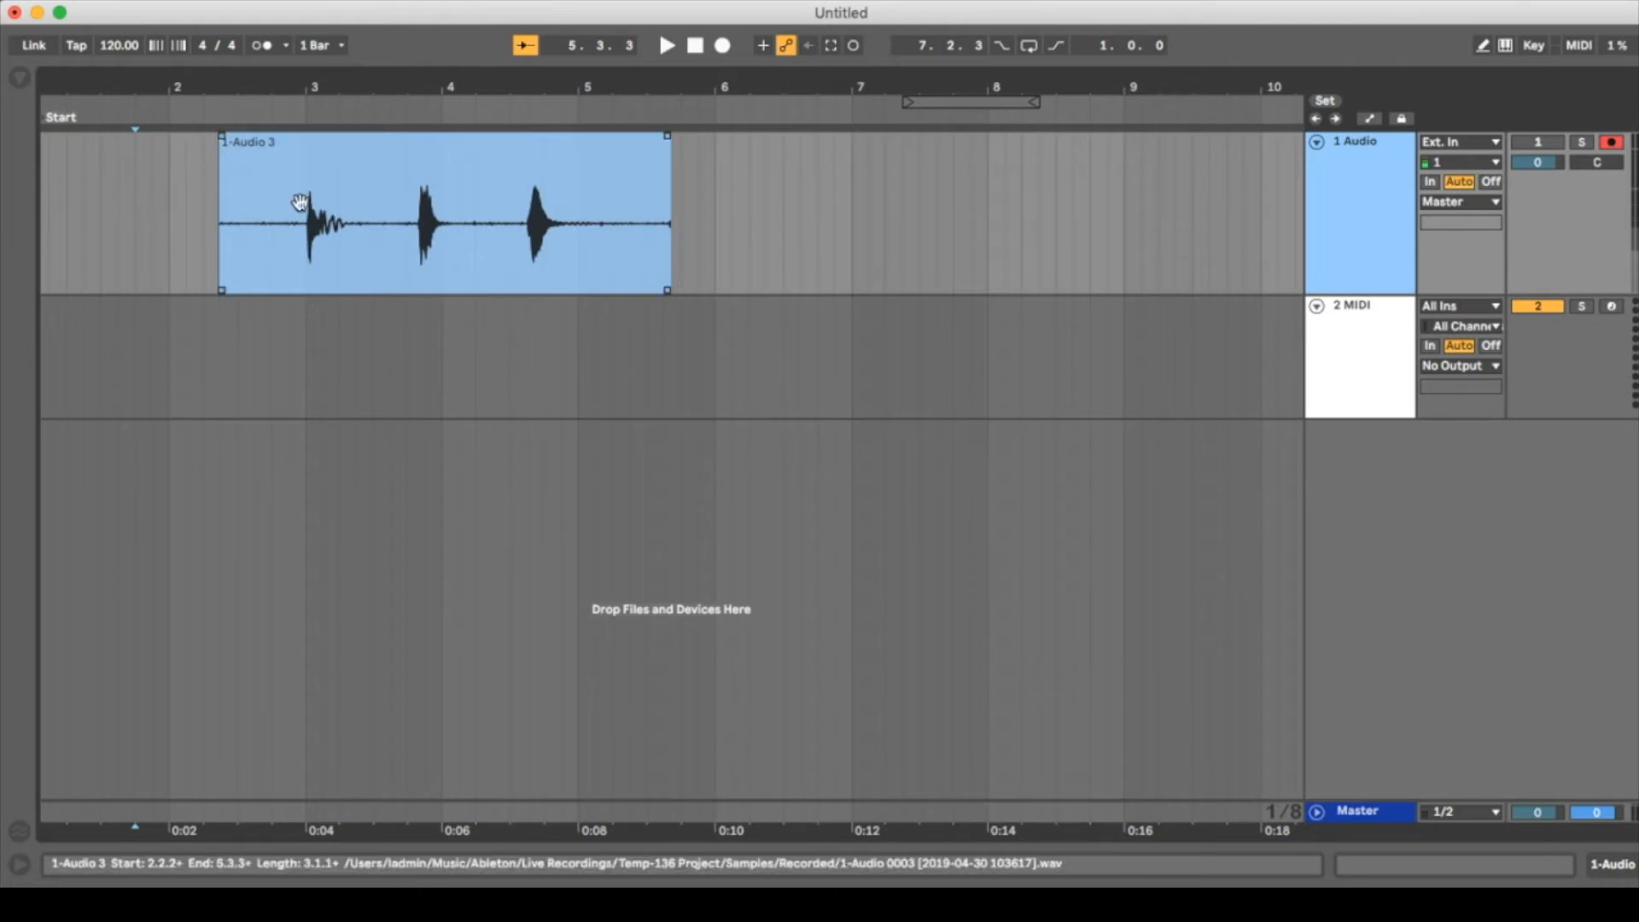
Disarm and unmute the 1 Audio track and play back the recorded clip.
click(1611, 141)
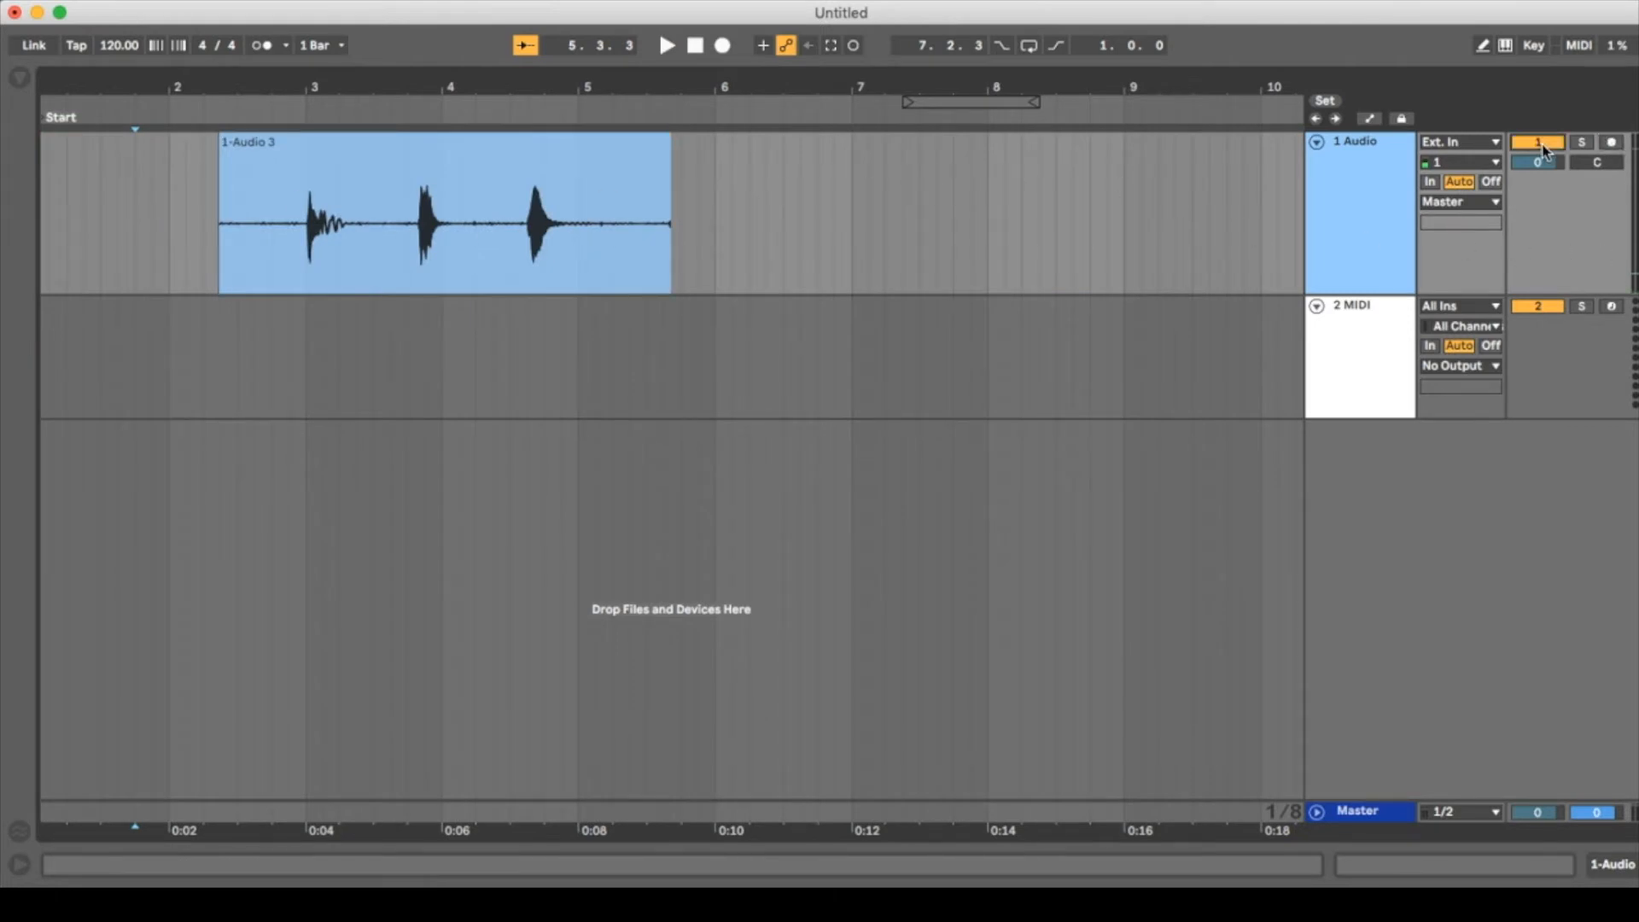
click(370, 166)
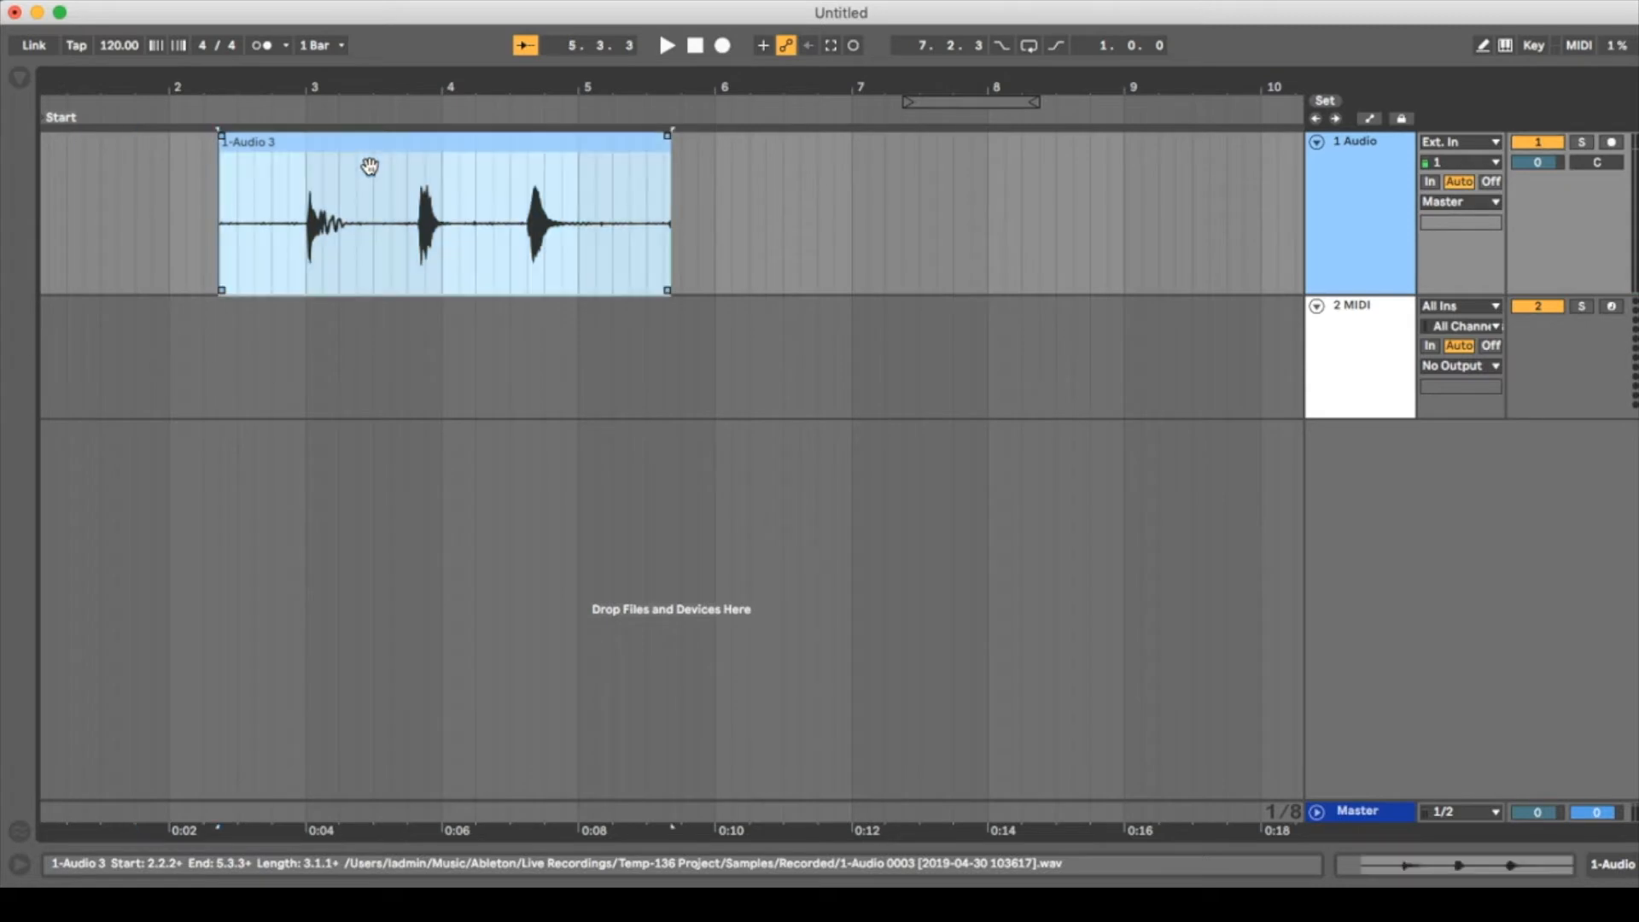
key(space)
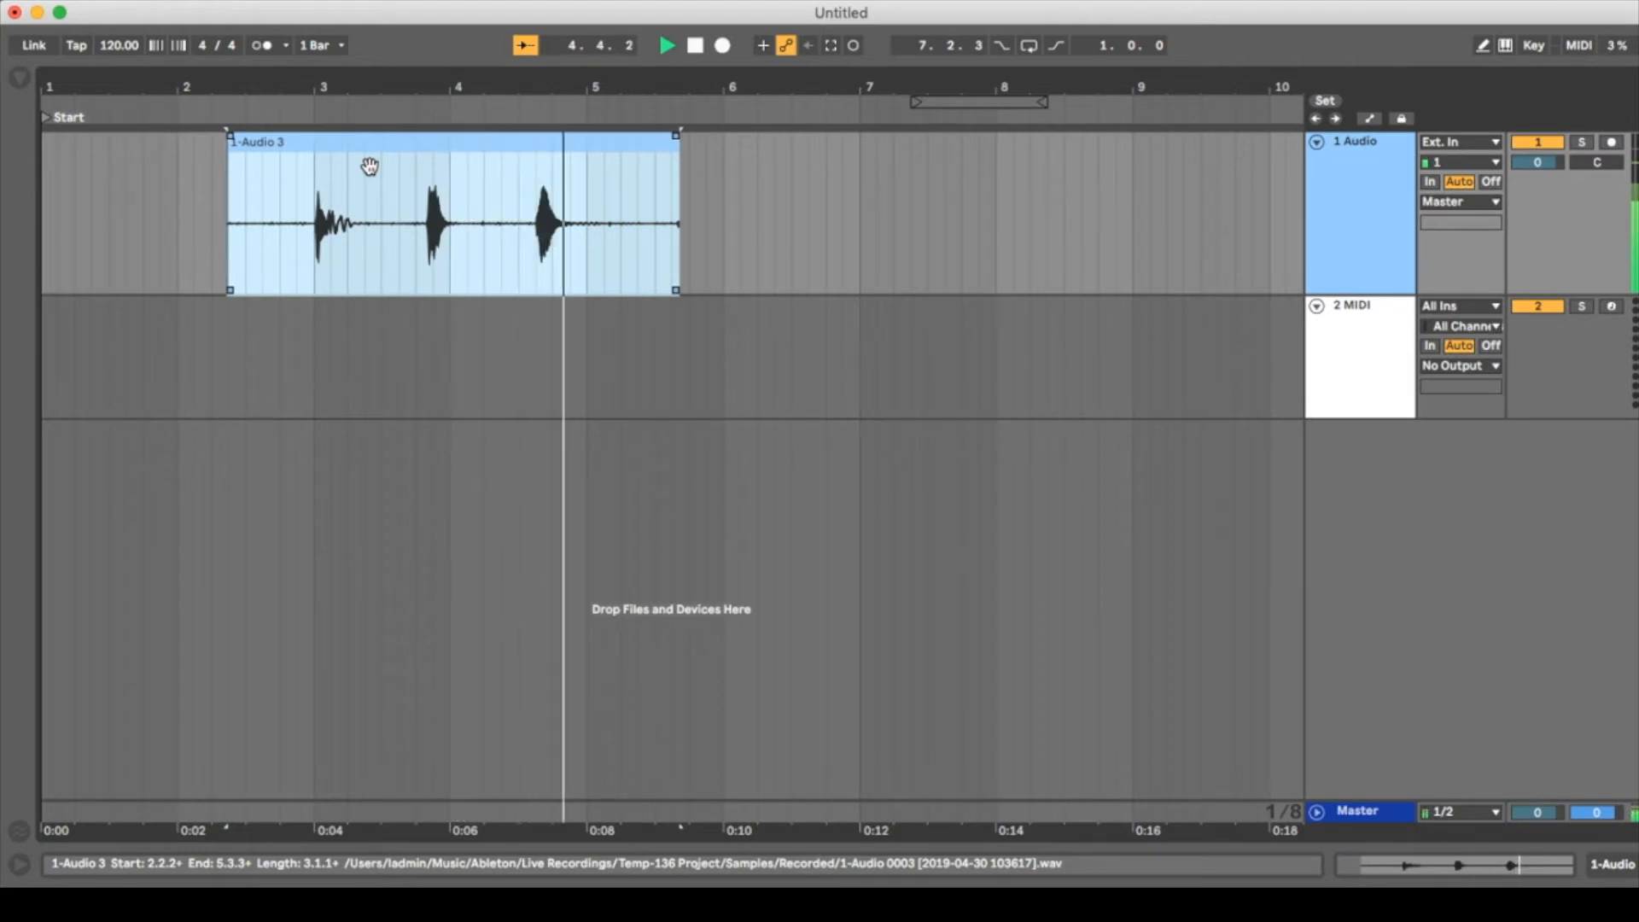
key(space)
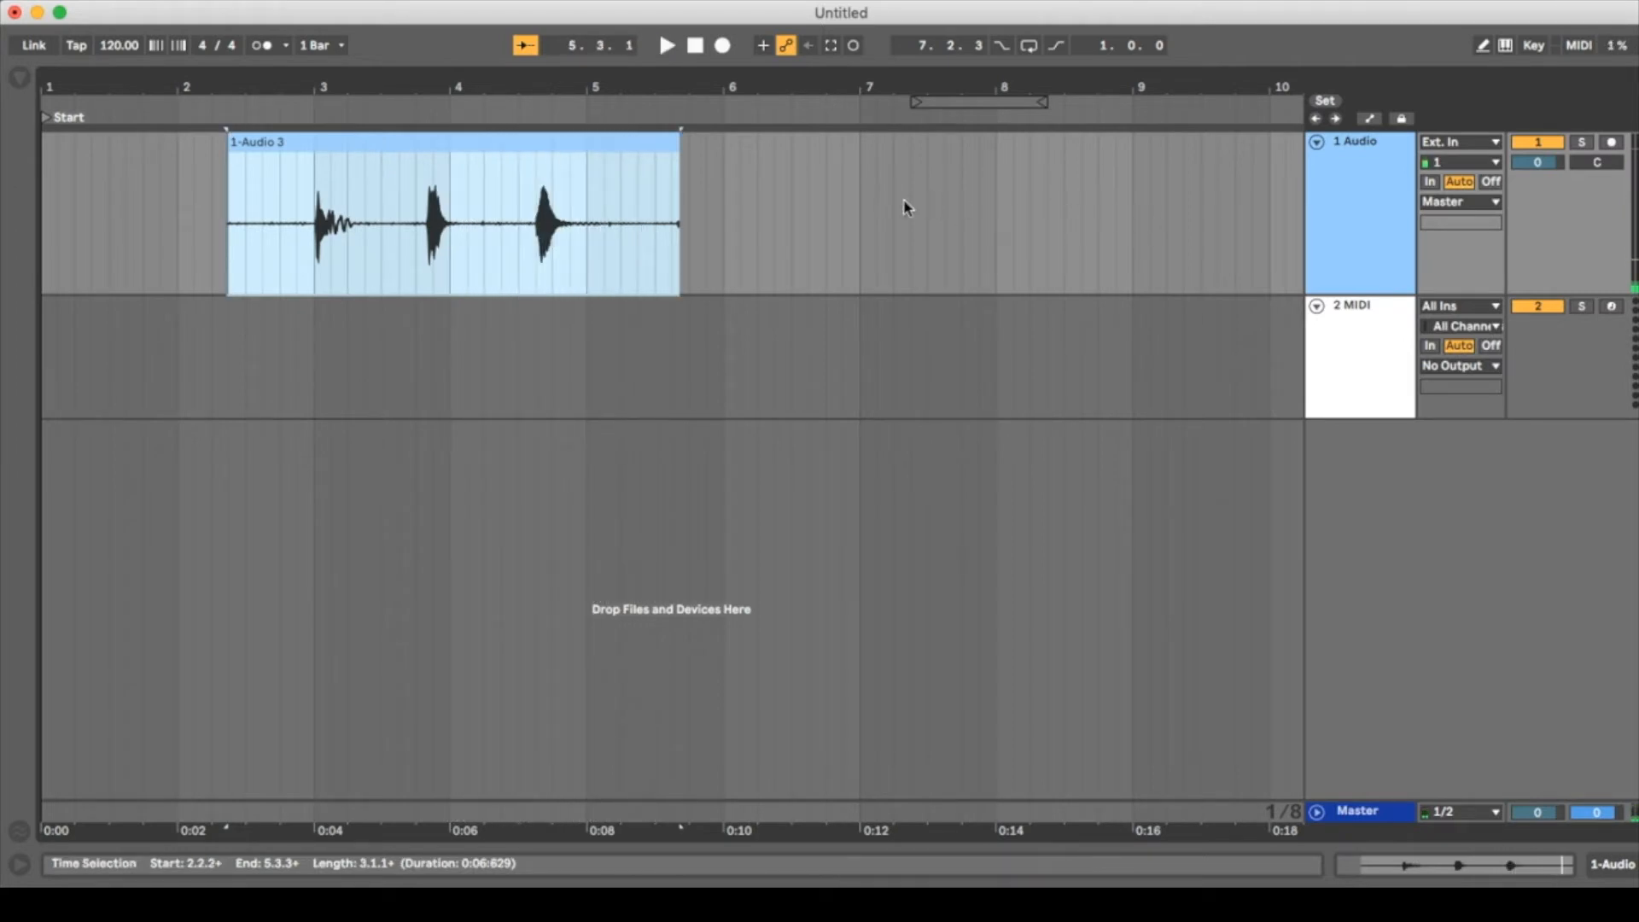
Trim the recorded clip's start to 2.4.1 and split it between the sounds at 3.3.1 and 4.2.3.
drag(429, 95, 642, 106)
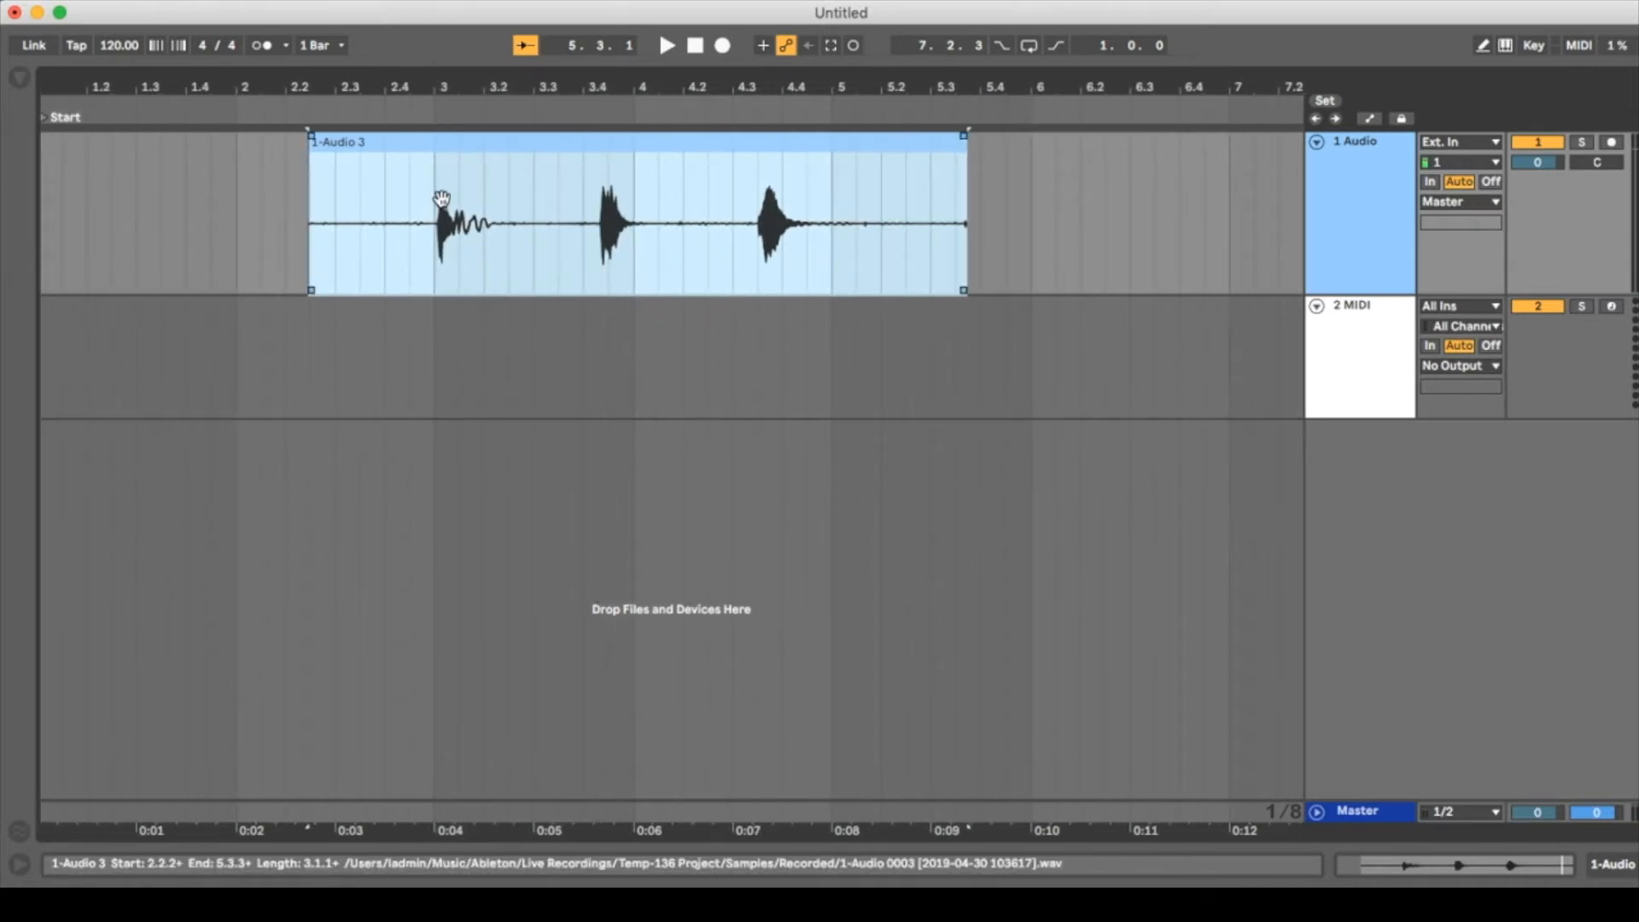
drag(317, 210, 388, 214)
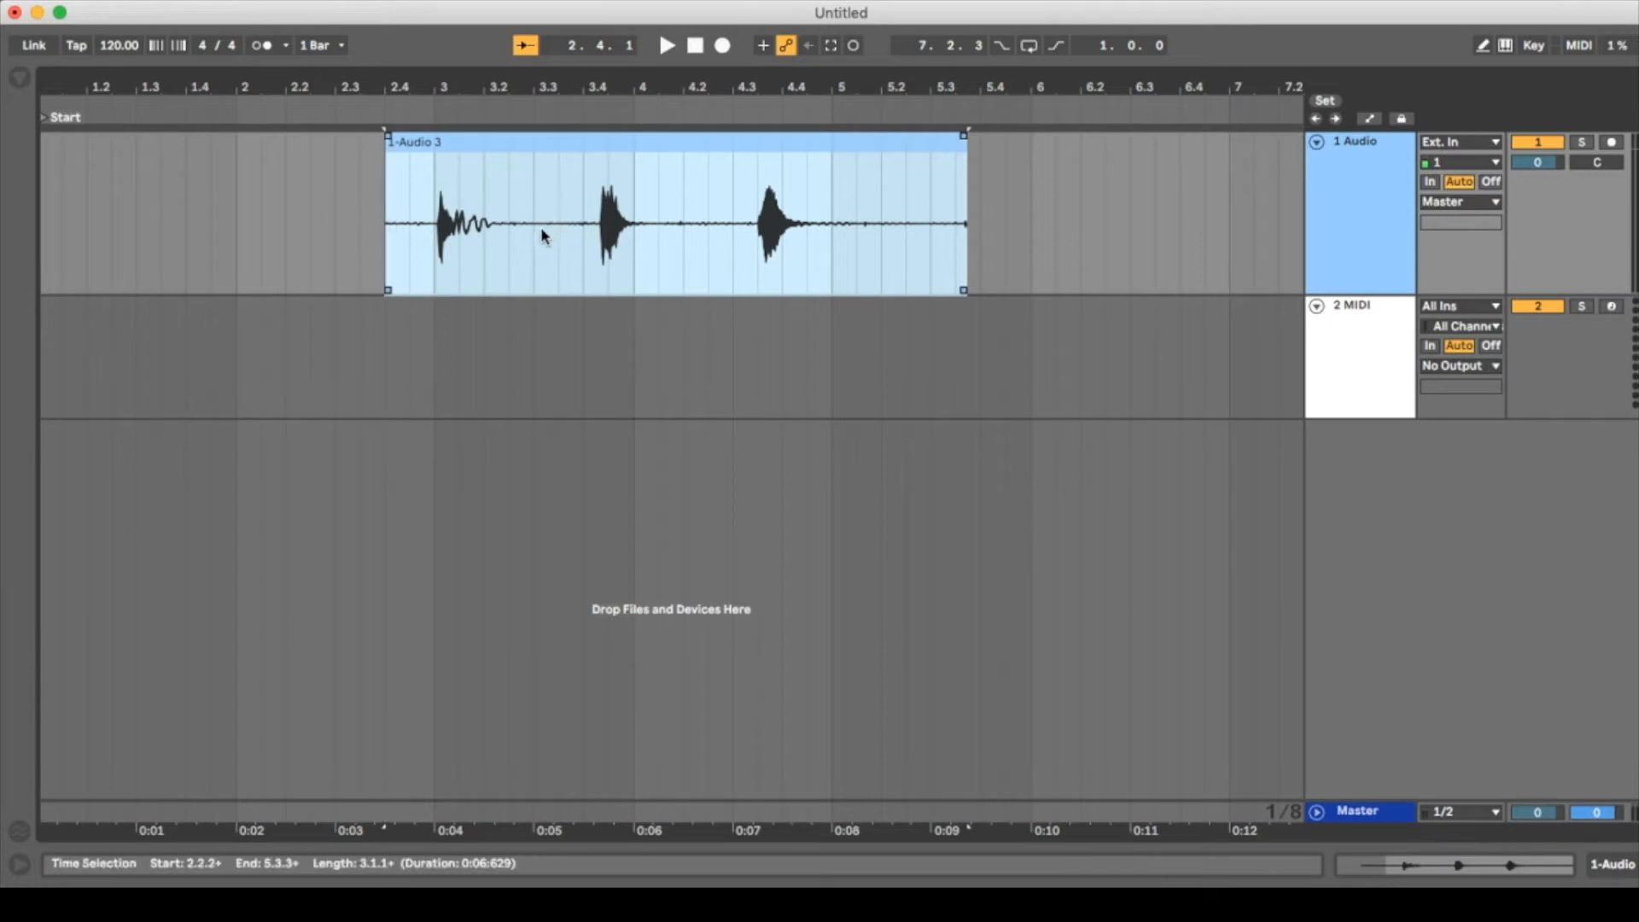
click(536, 232)
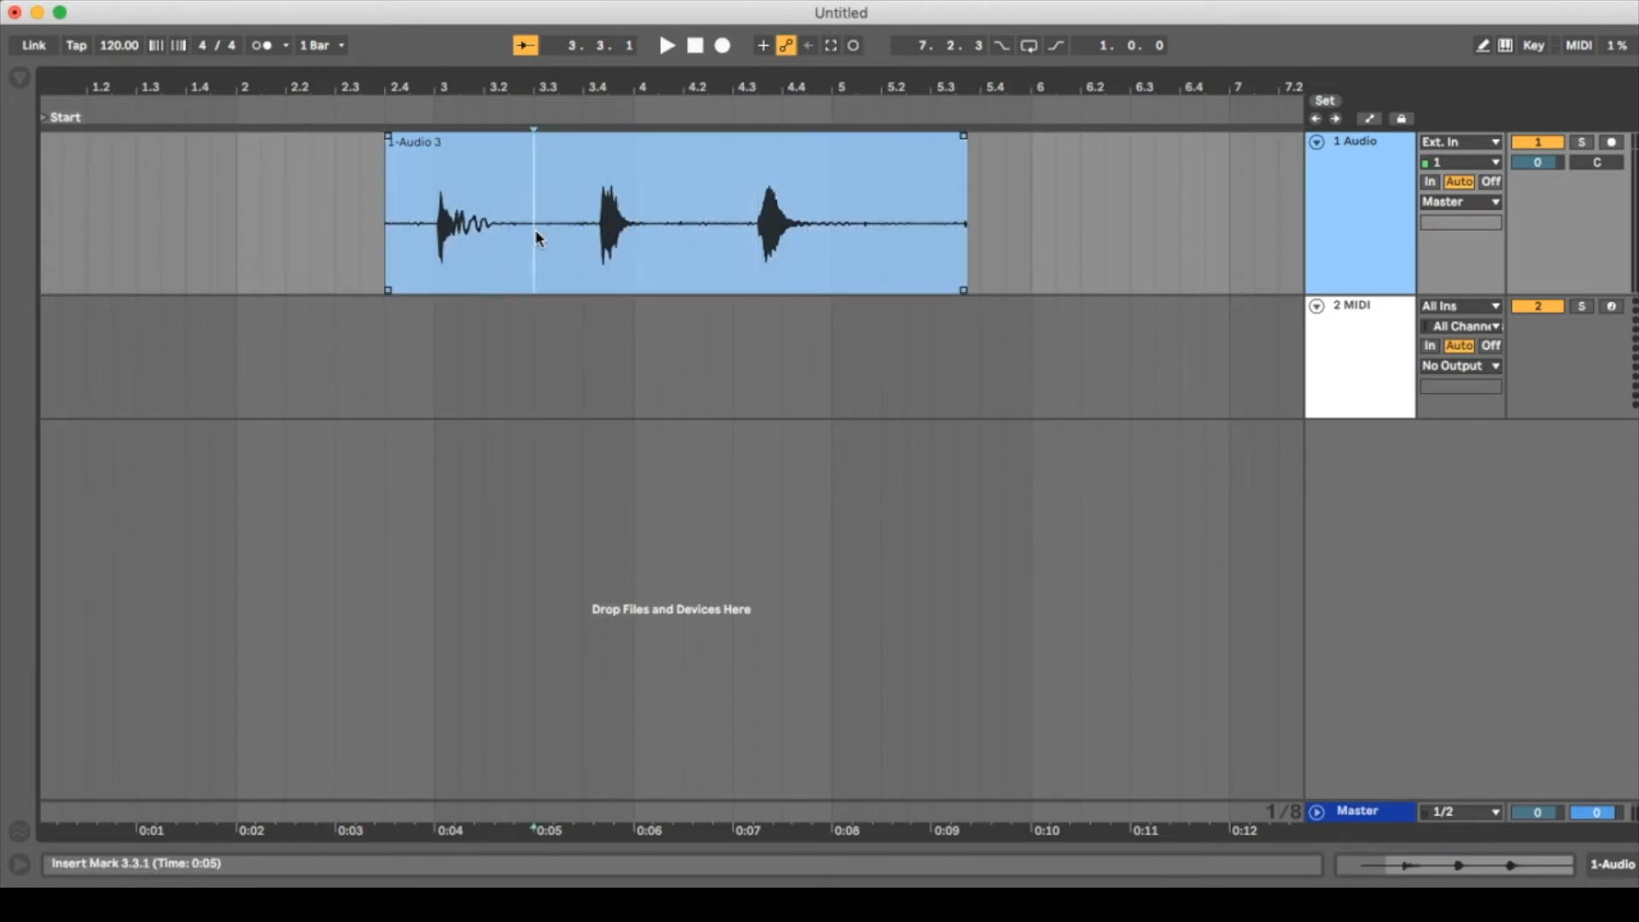
key(super+e)
click(707, 224)
key(super+e)
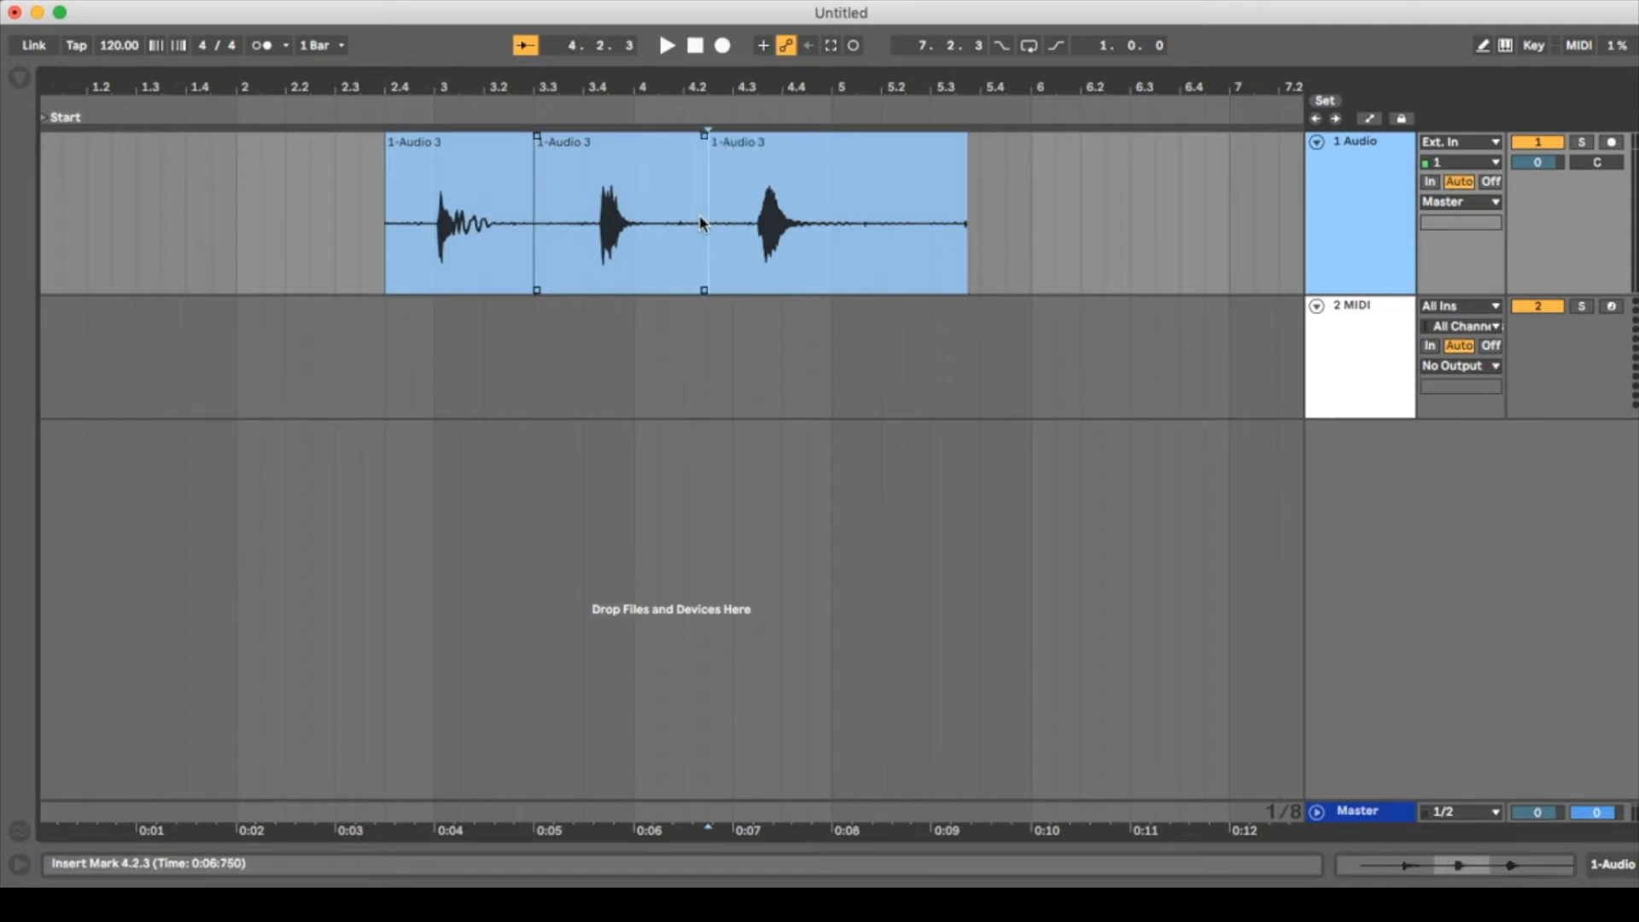
Move the first clip earlier to 2.3.1 and trim its start to 2.4.1, just before the sound.
drag(494, 172, 450, 179)
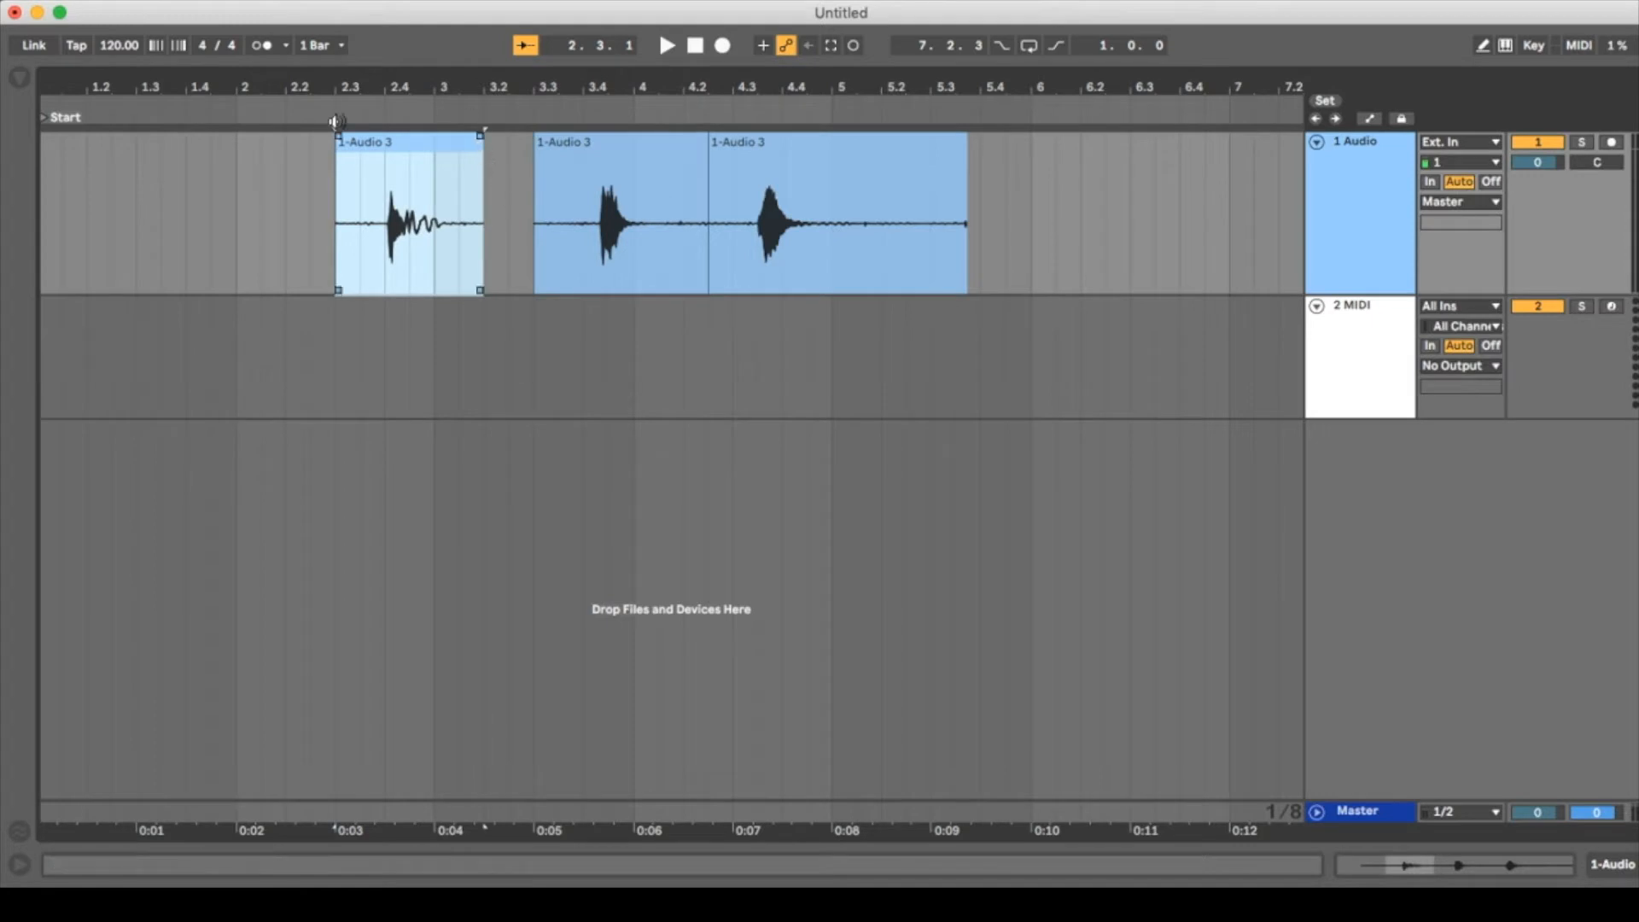
drag(351, 89, 199, 120)
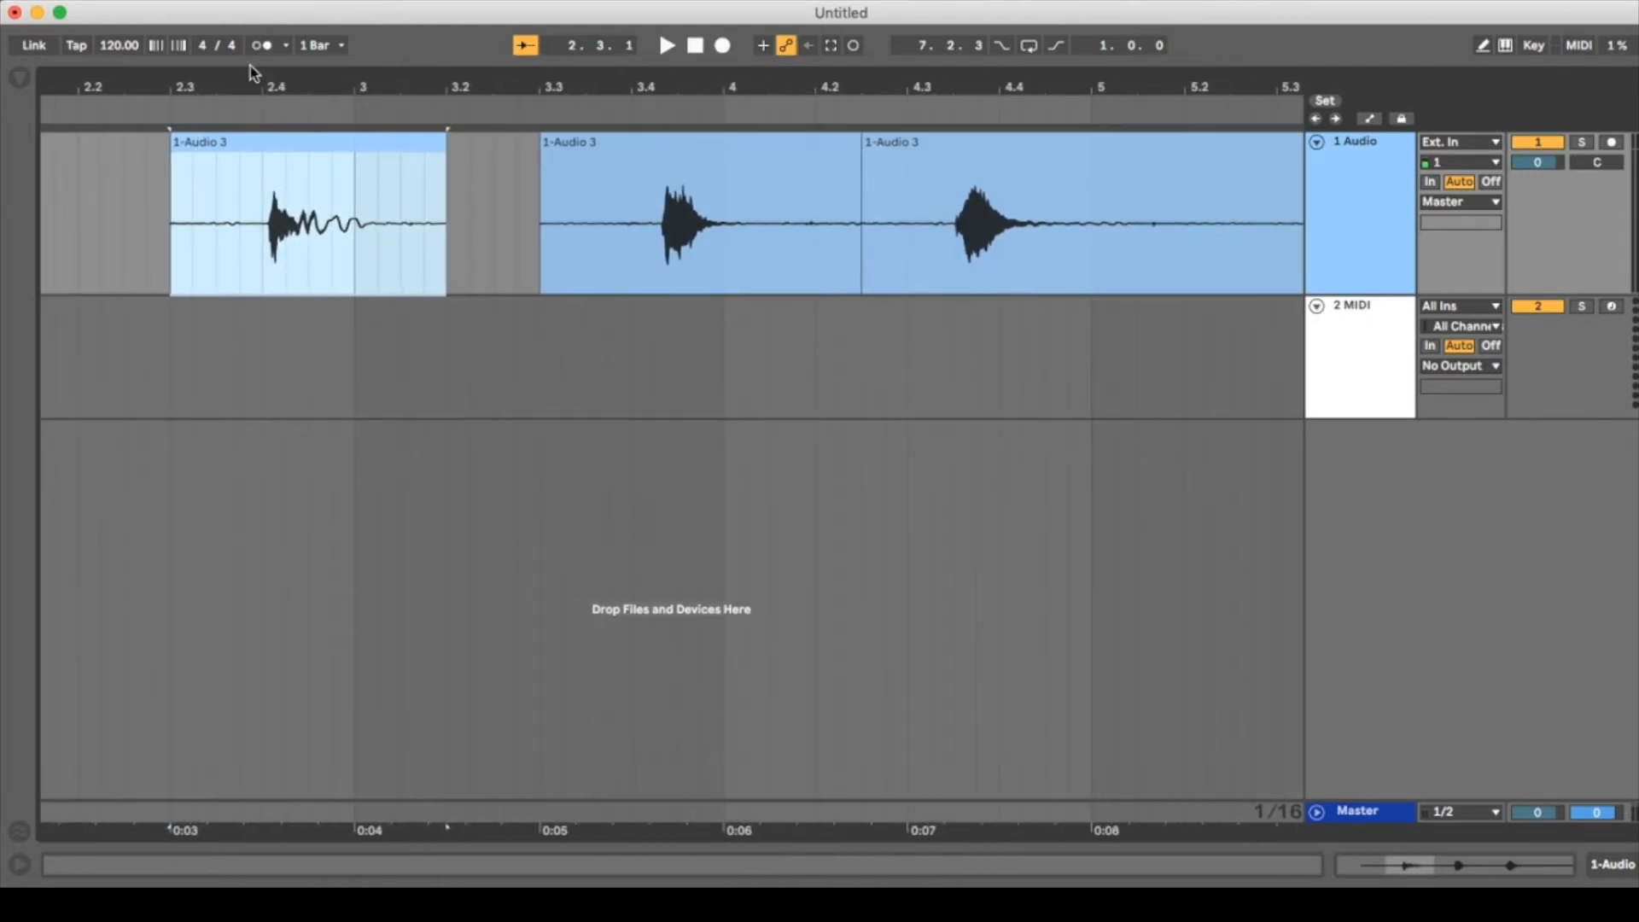
drag(173, 188, 264, 187)
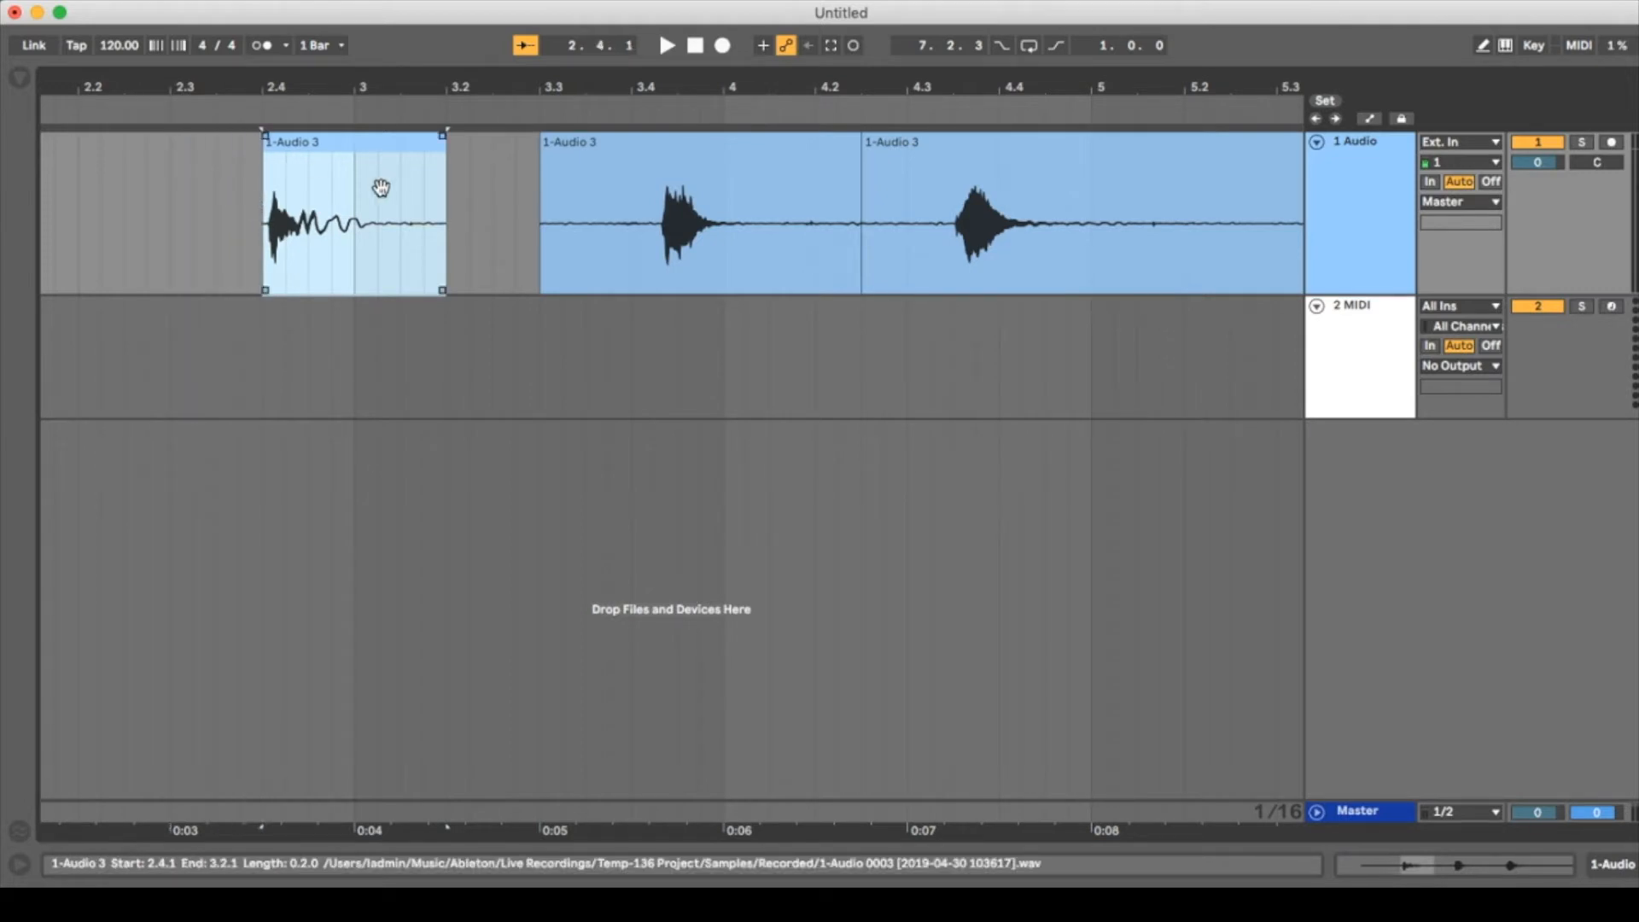
Crop the first clip to its trimmed length and check its waveform in the clip view.
right_click(382, 188)
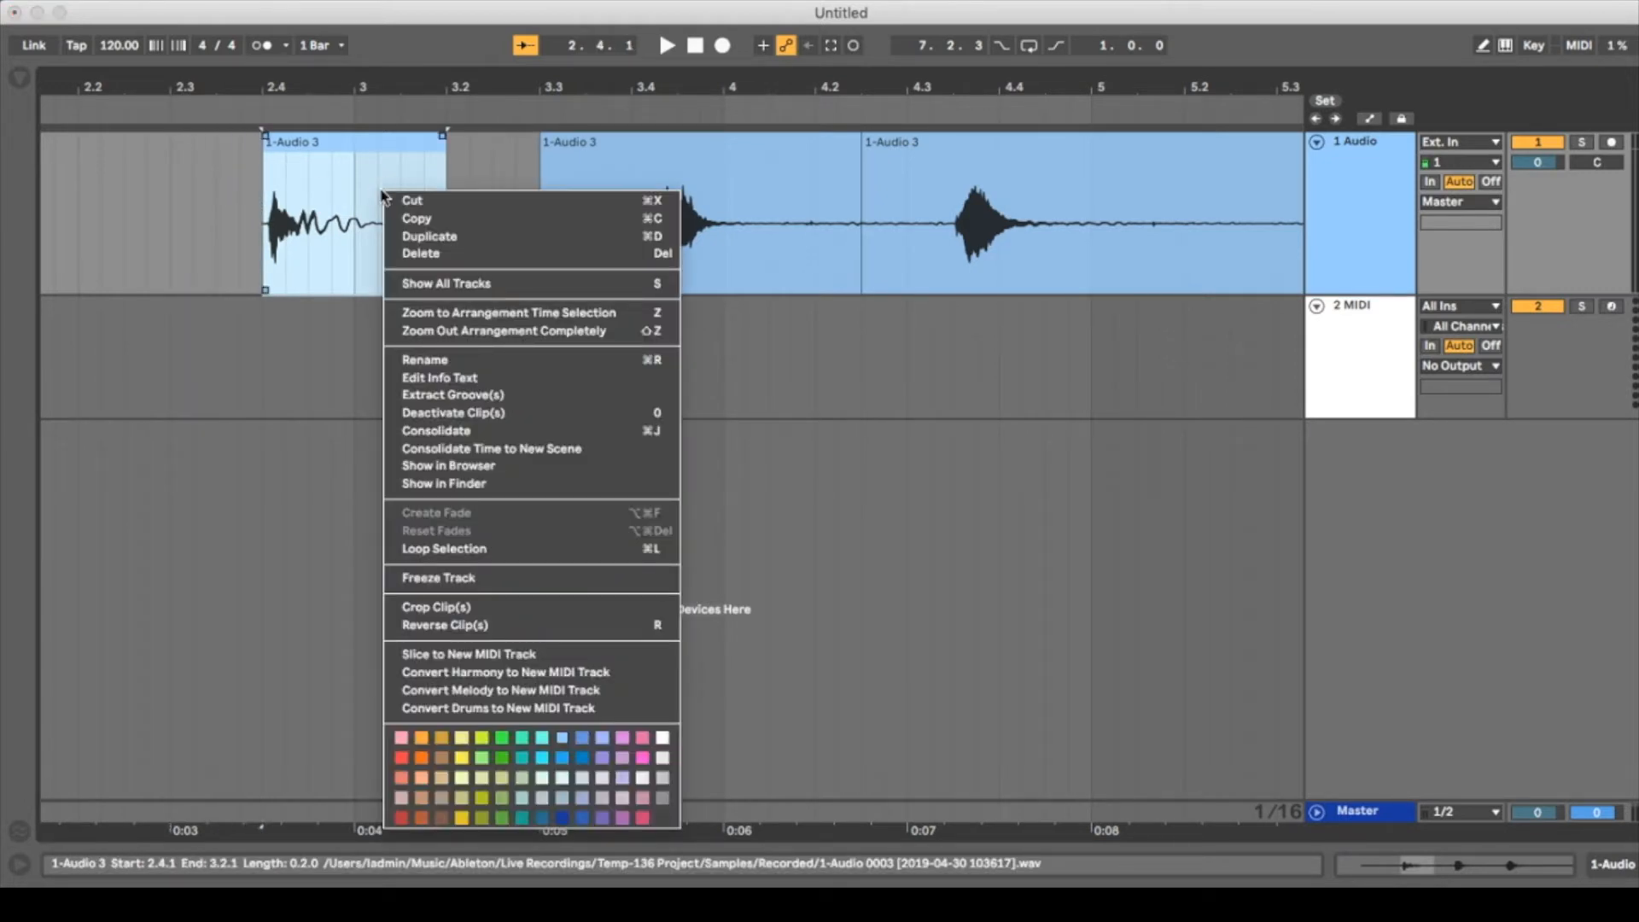
click(460, 608)
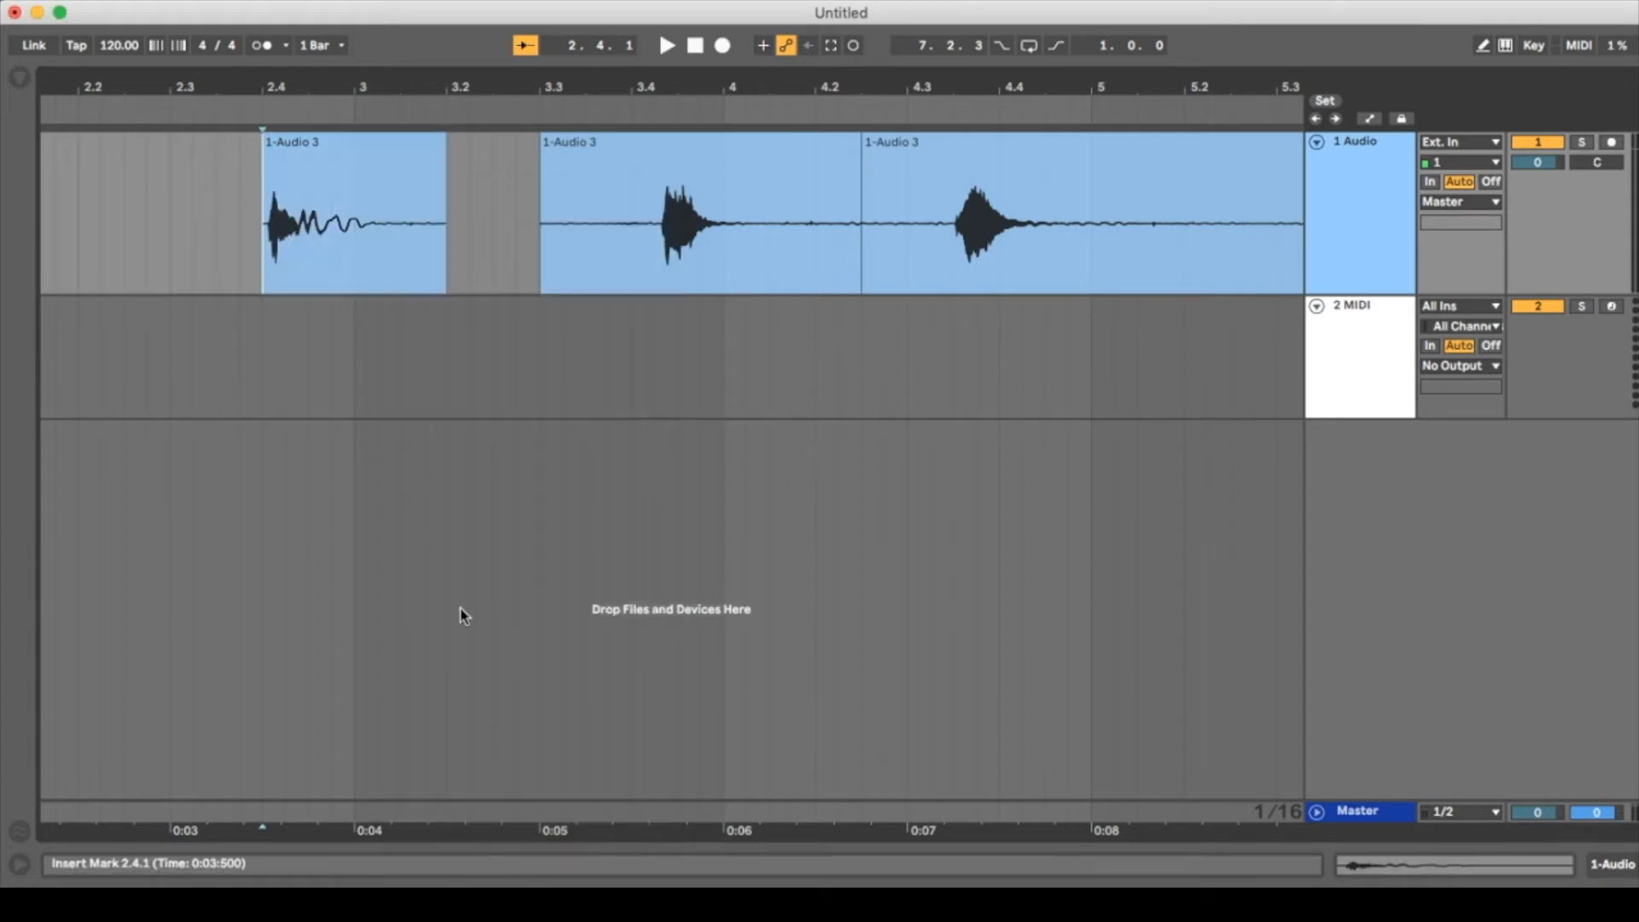
double_click(377, 192)
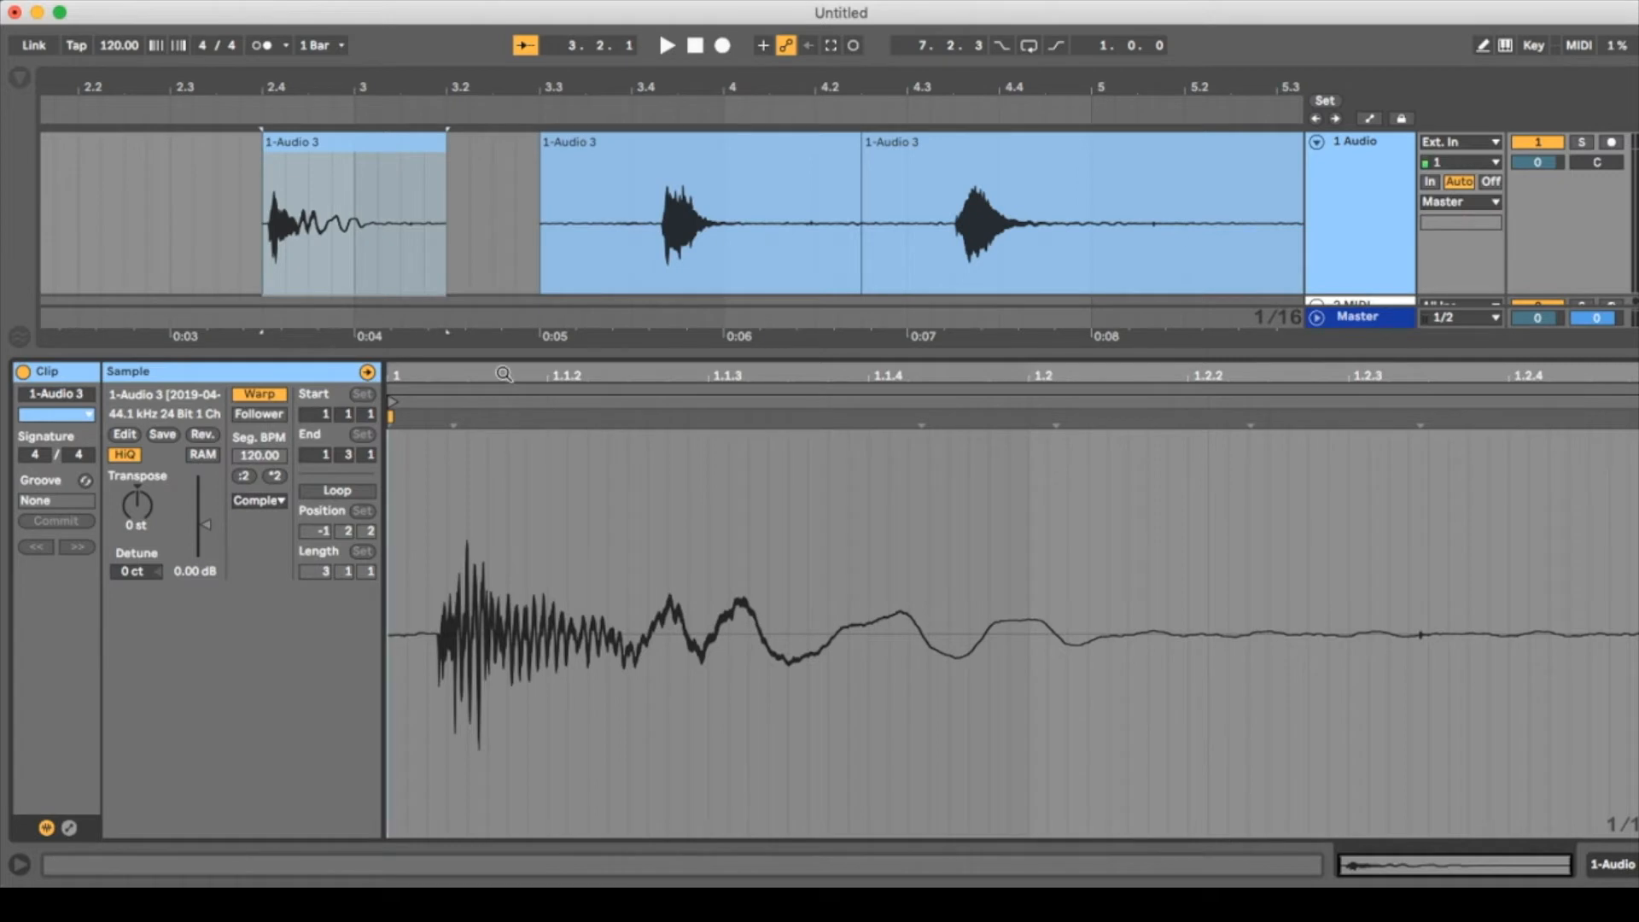
key(super+alt+l)
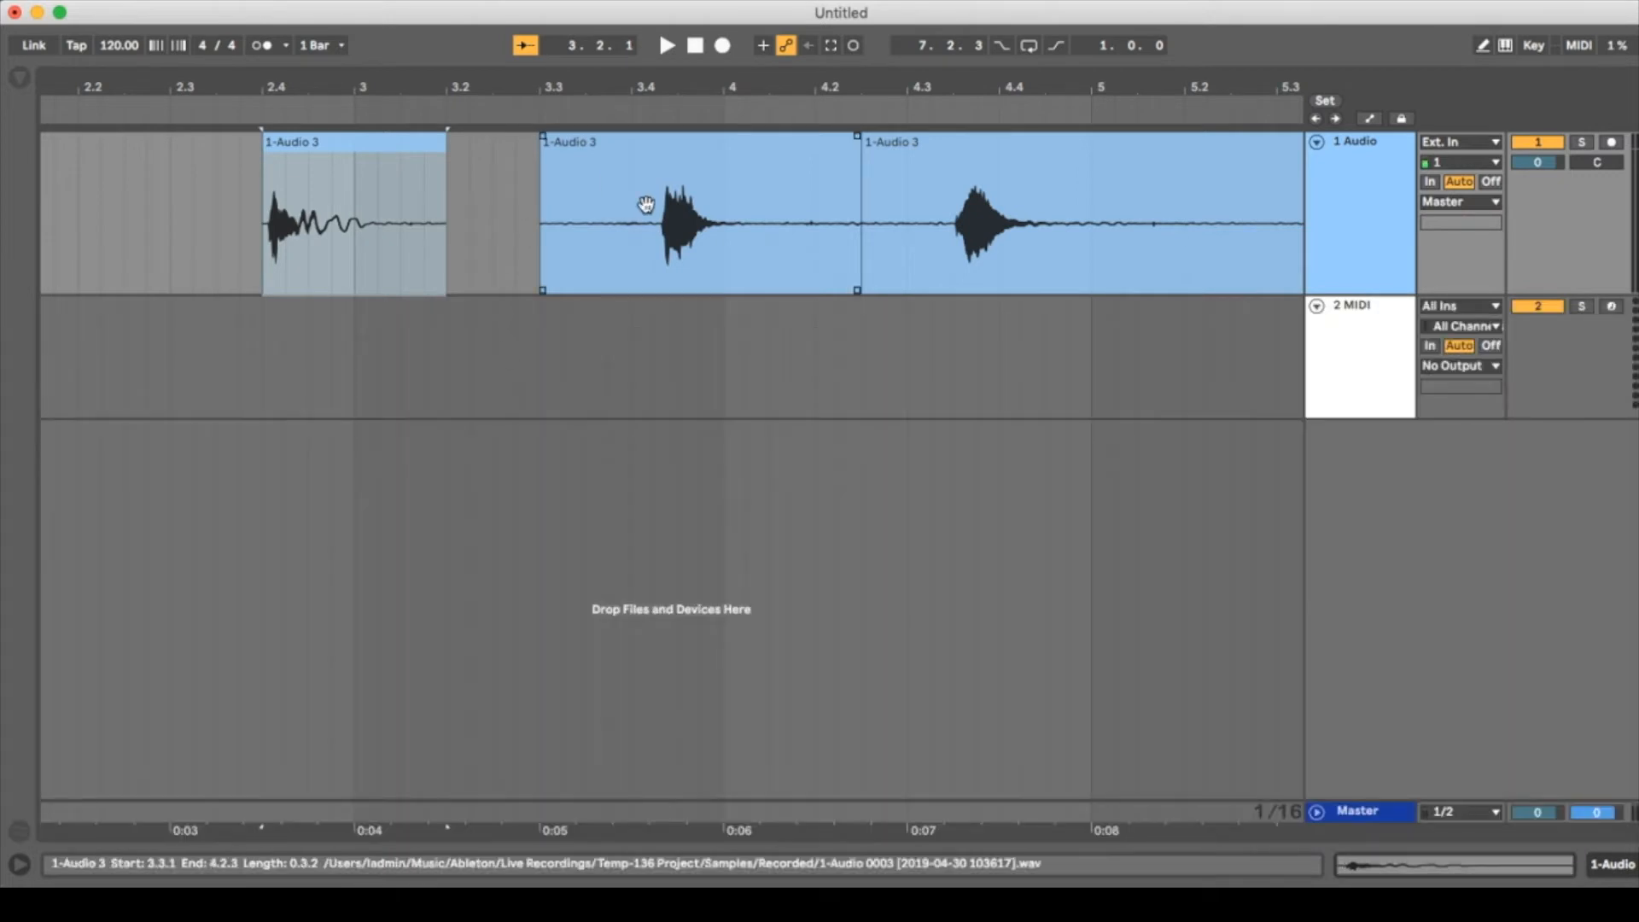
Trim the second clip to run from 3.4.2 to 4.1.3 and crop it.
drag(717, 87, 678, 118)
drag(459, 204, 590, 216)
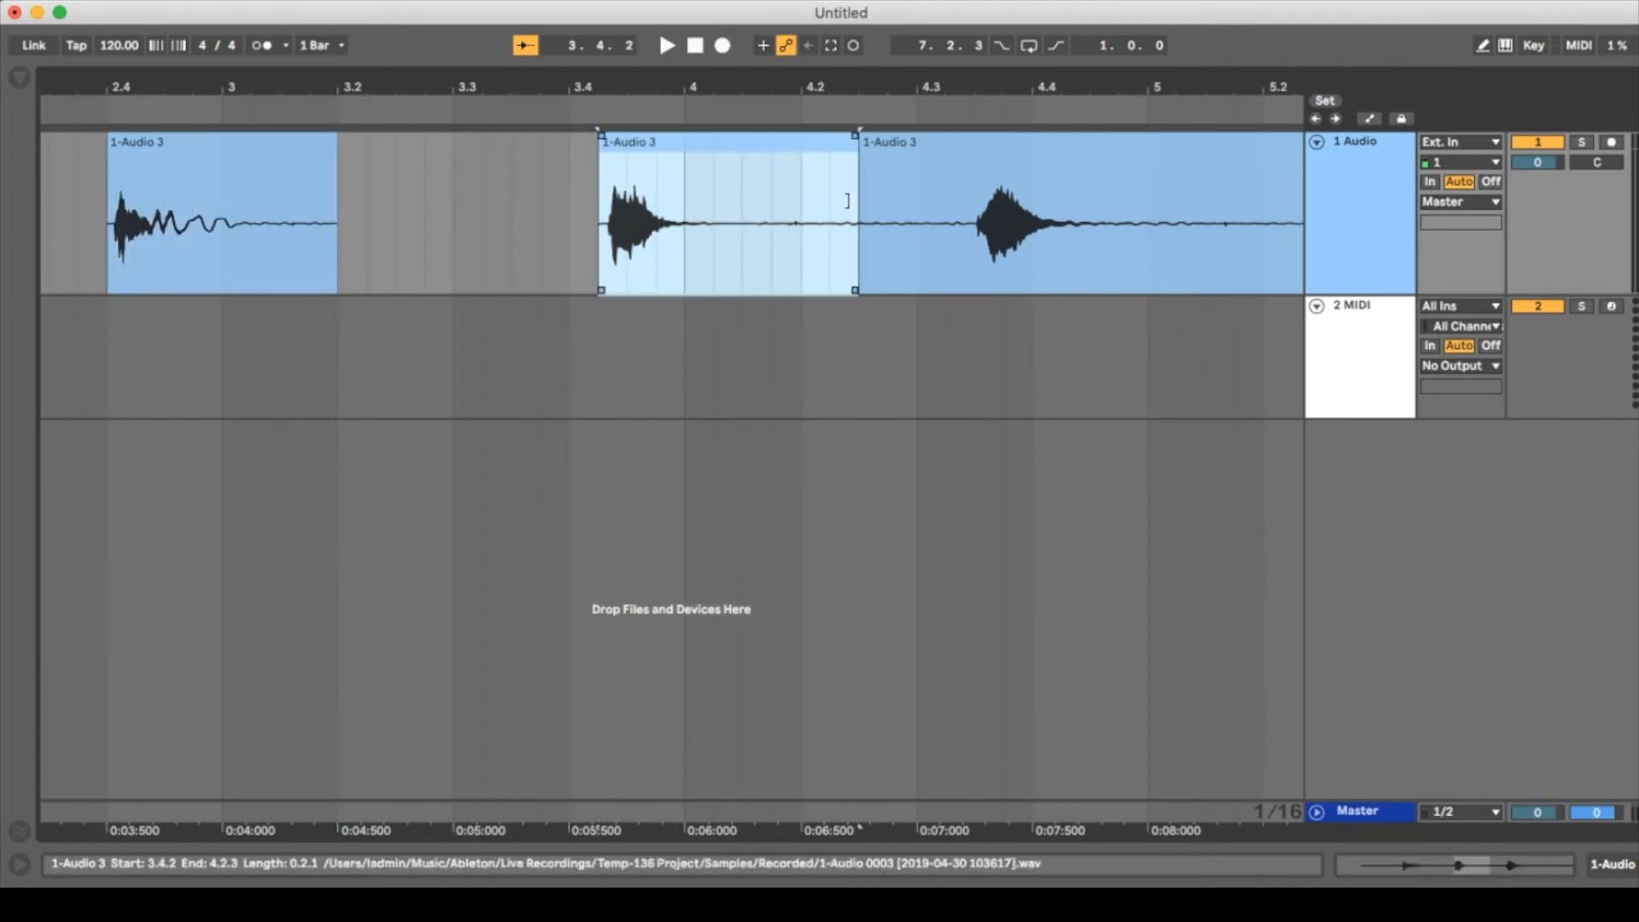
drag(856, 204, 743, 205)
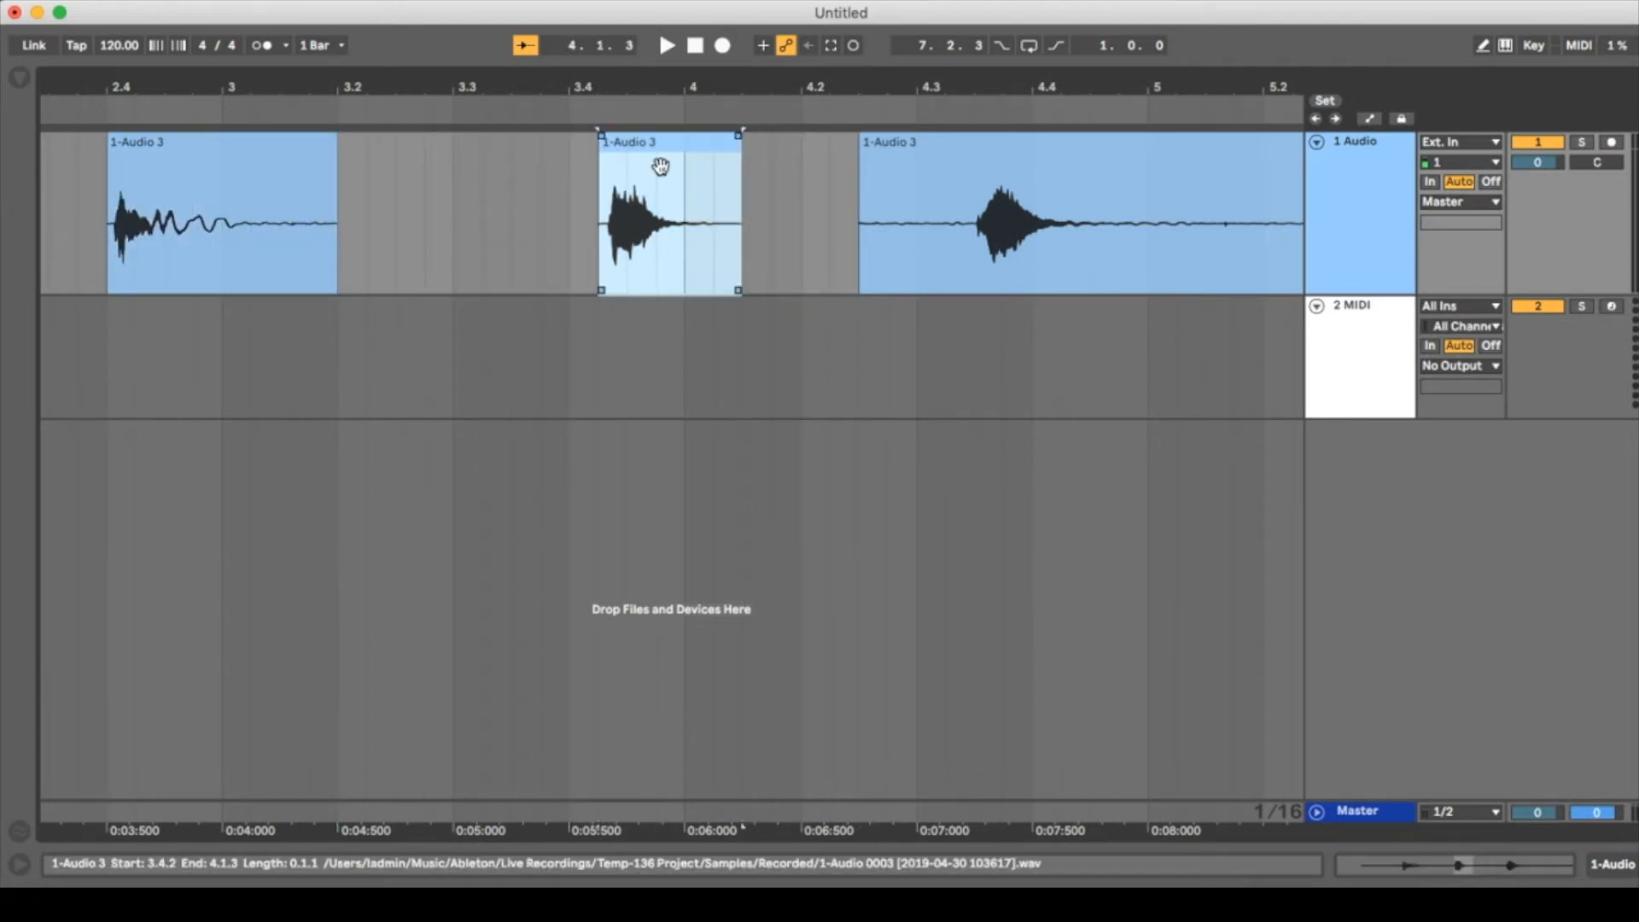
right_click(661, 167)
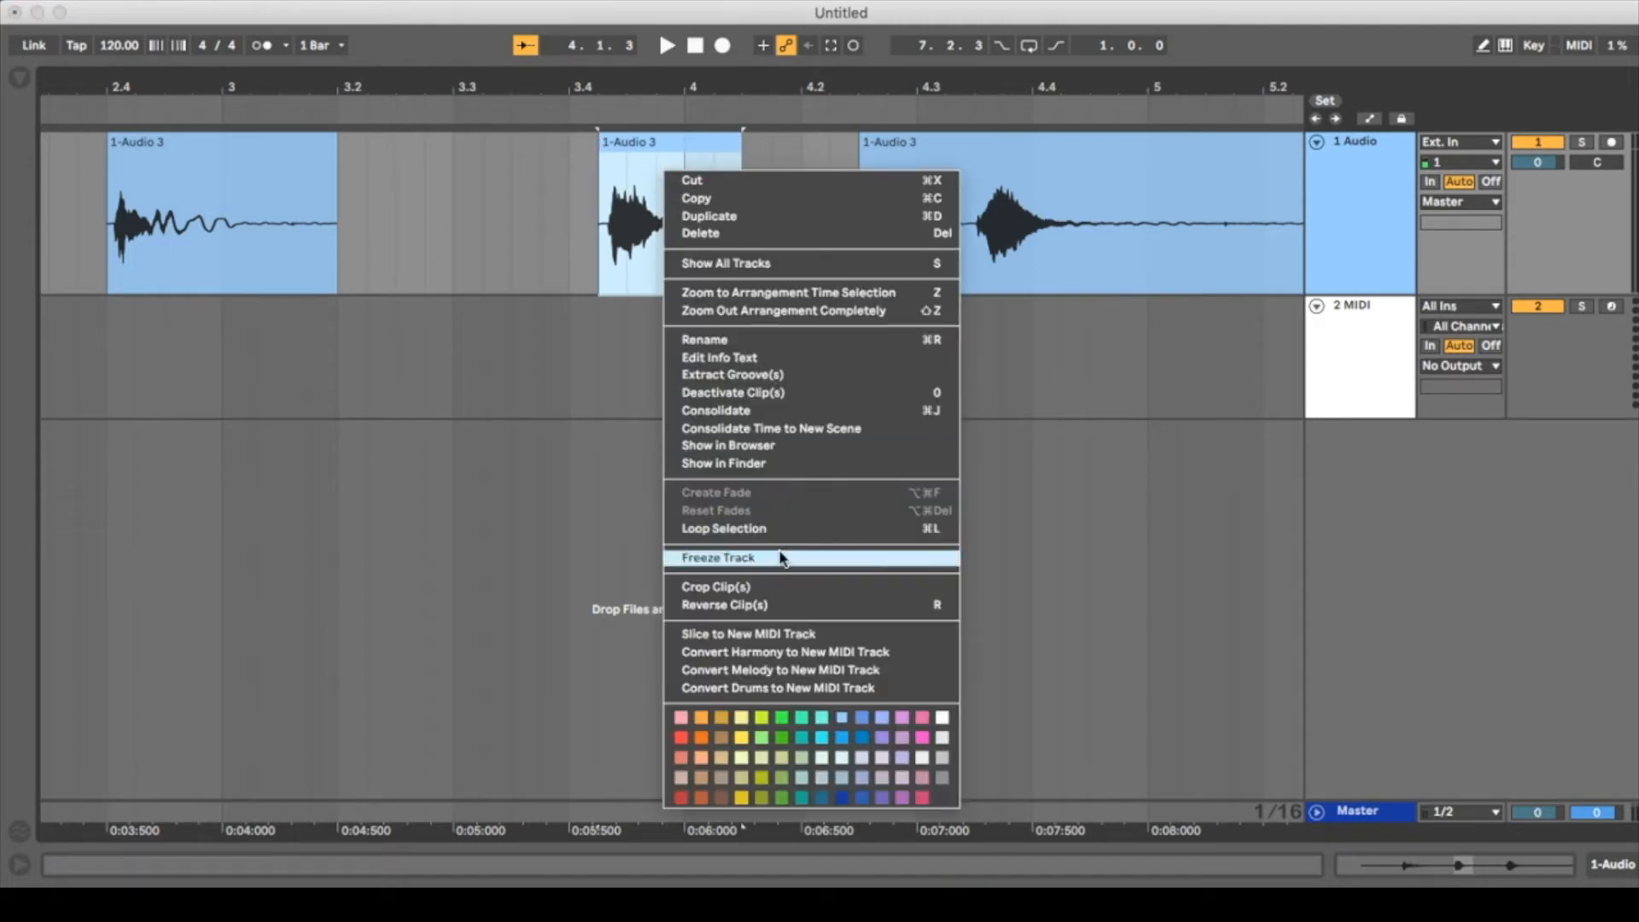
click(752, 588)
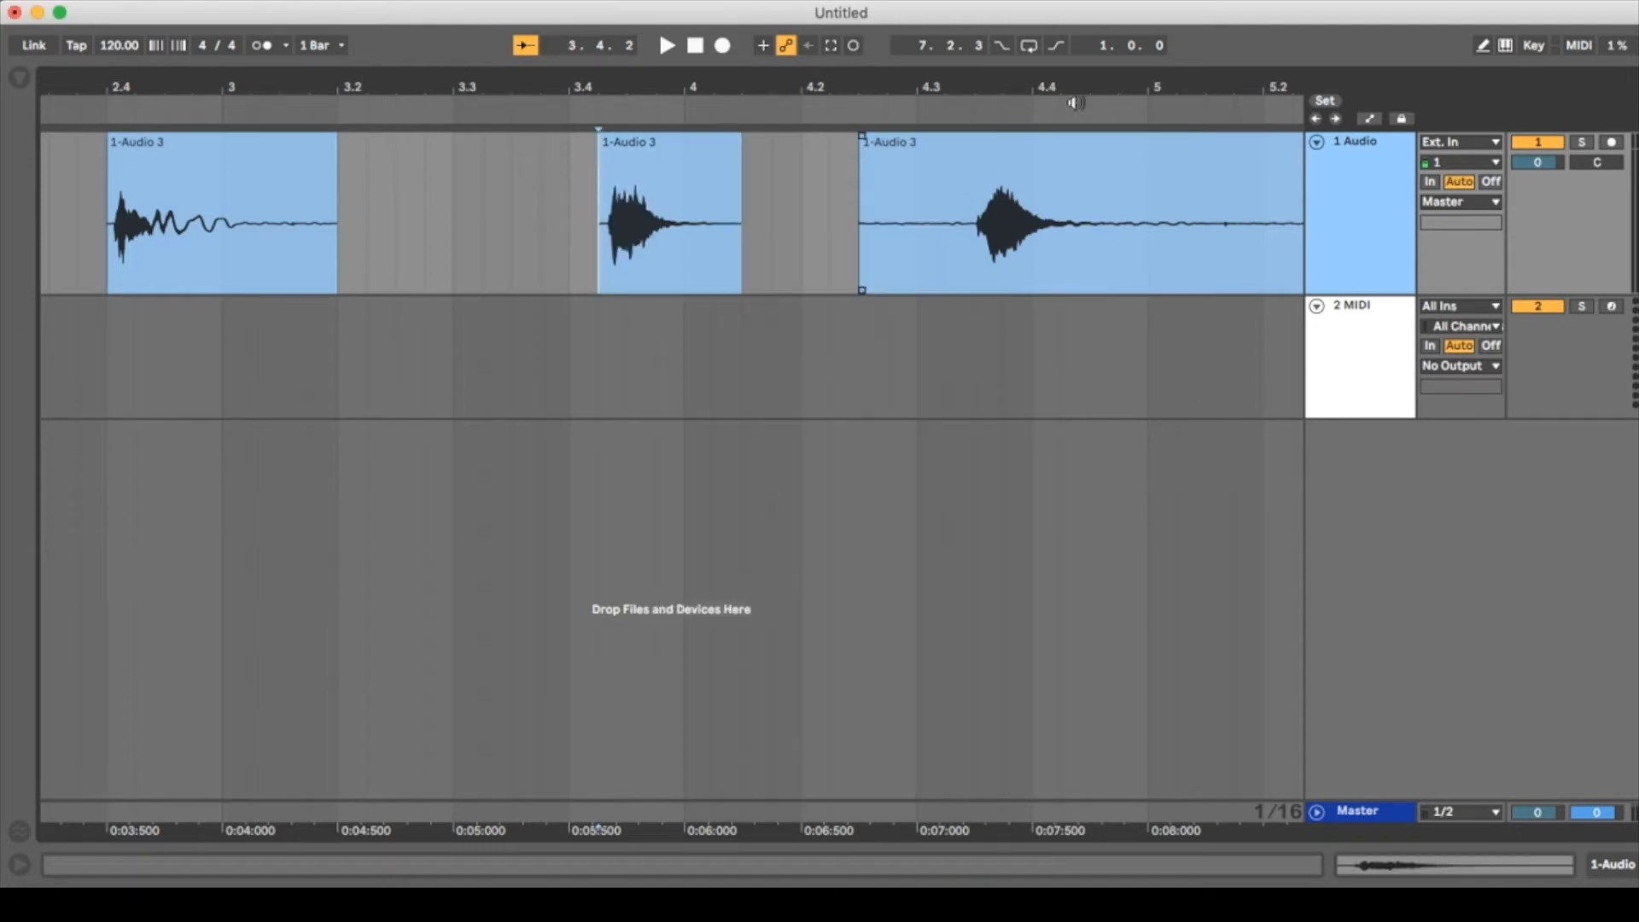
Trim the third clip to run from 4.3.2 to 4.4.4 and crop it to that length.
drag(1101, 82, 881, 92)
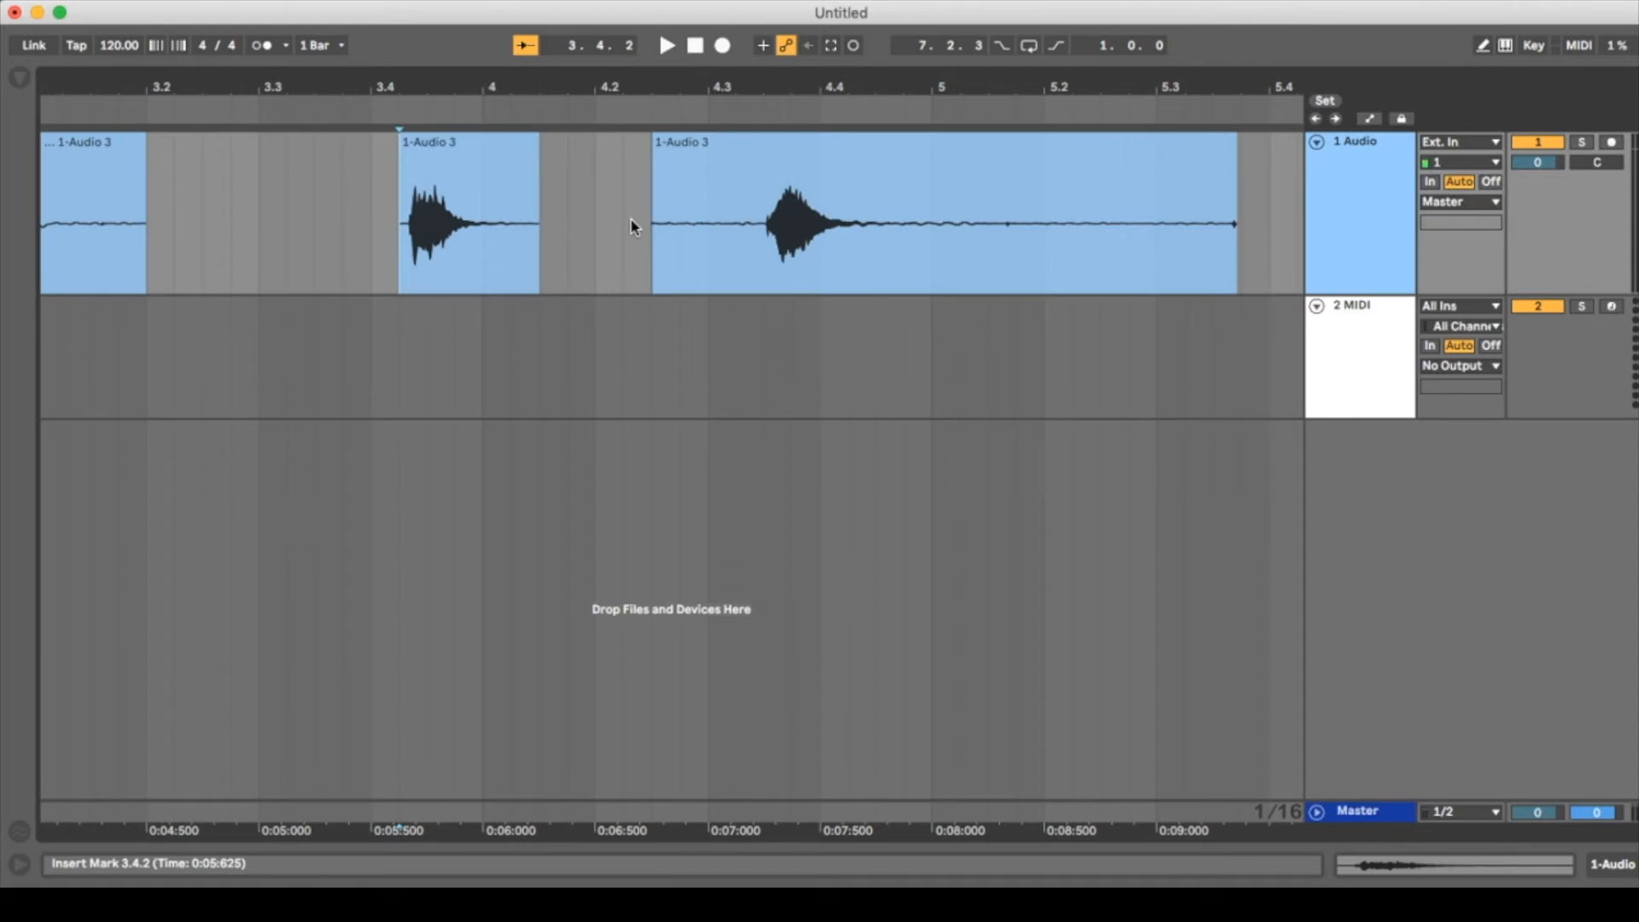
drag(654, 202, 737, 209)
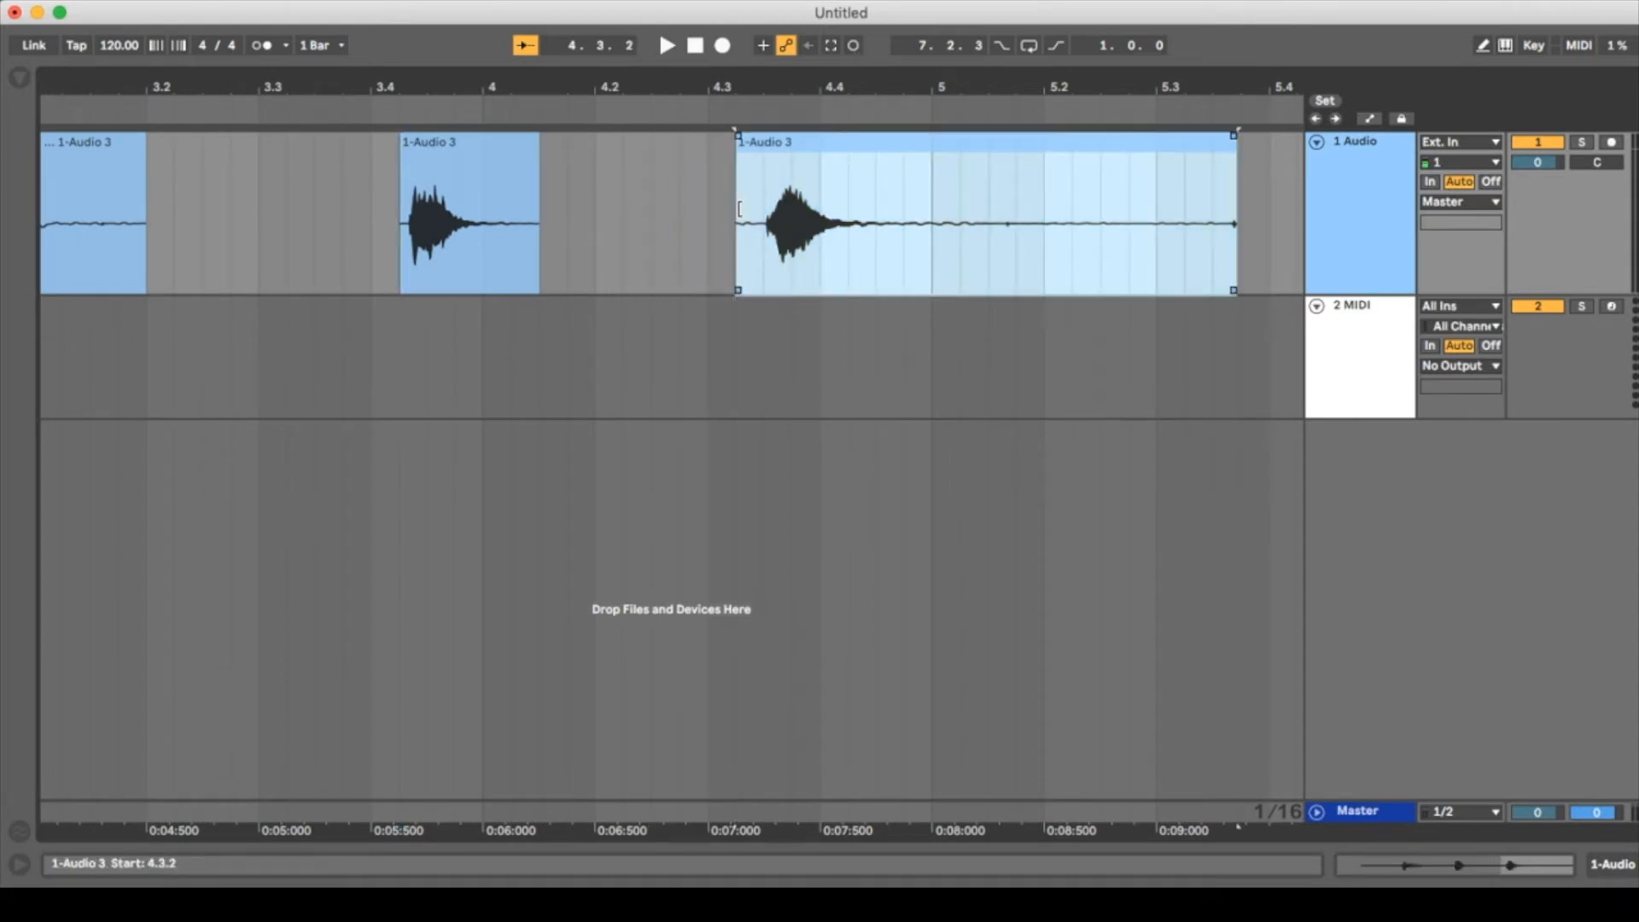
drag(1237, 200, 926, 194)
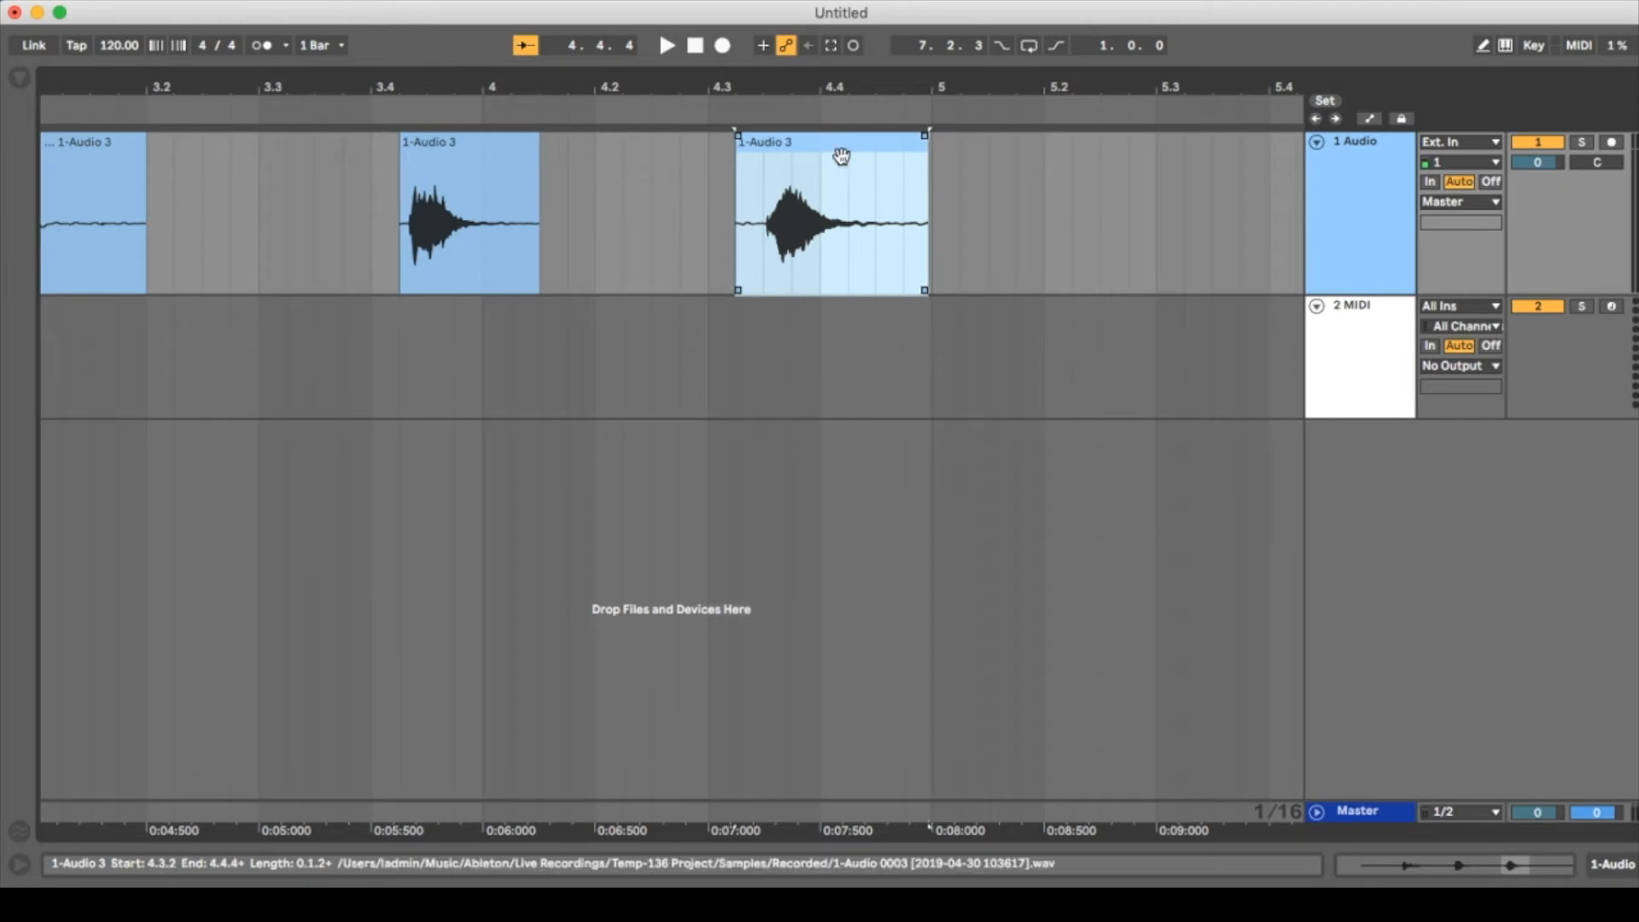
right_click(840, 159)
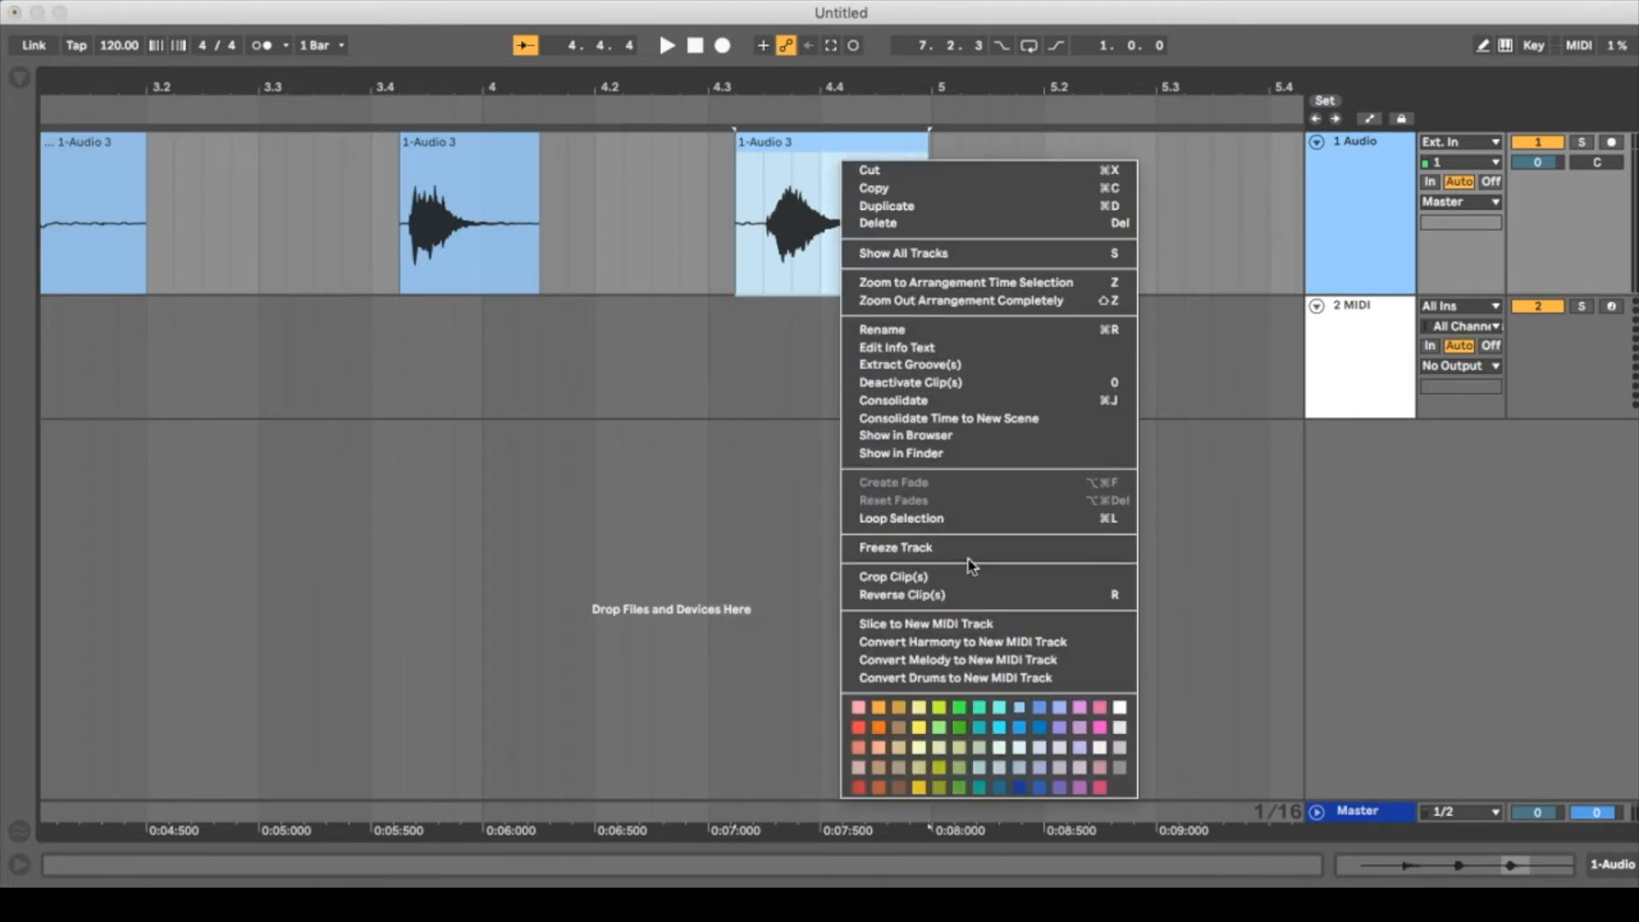
click(946, 576)
Deactivate the audio track that holds the three cropped clips.
click(816, 90)
drag(814, 90, 980, 68)
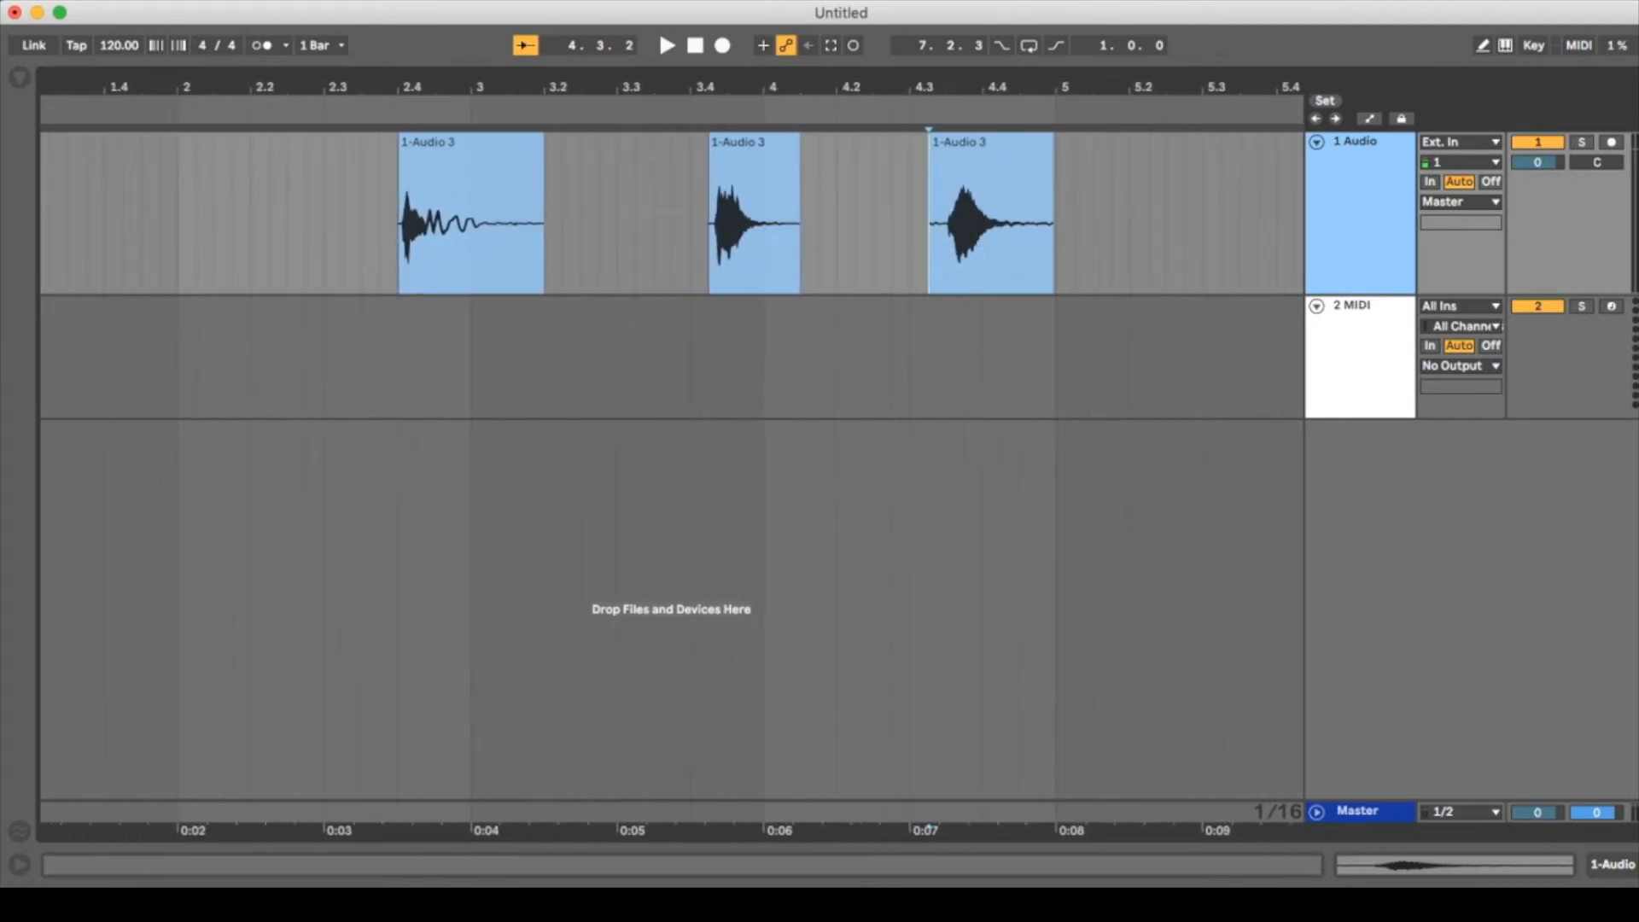
click(1543, 143)
Load an empty Drum Rack from the Drums category onto the MIDI track.
shift+click(1351, 315)
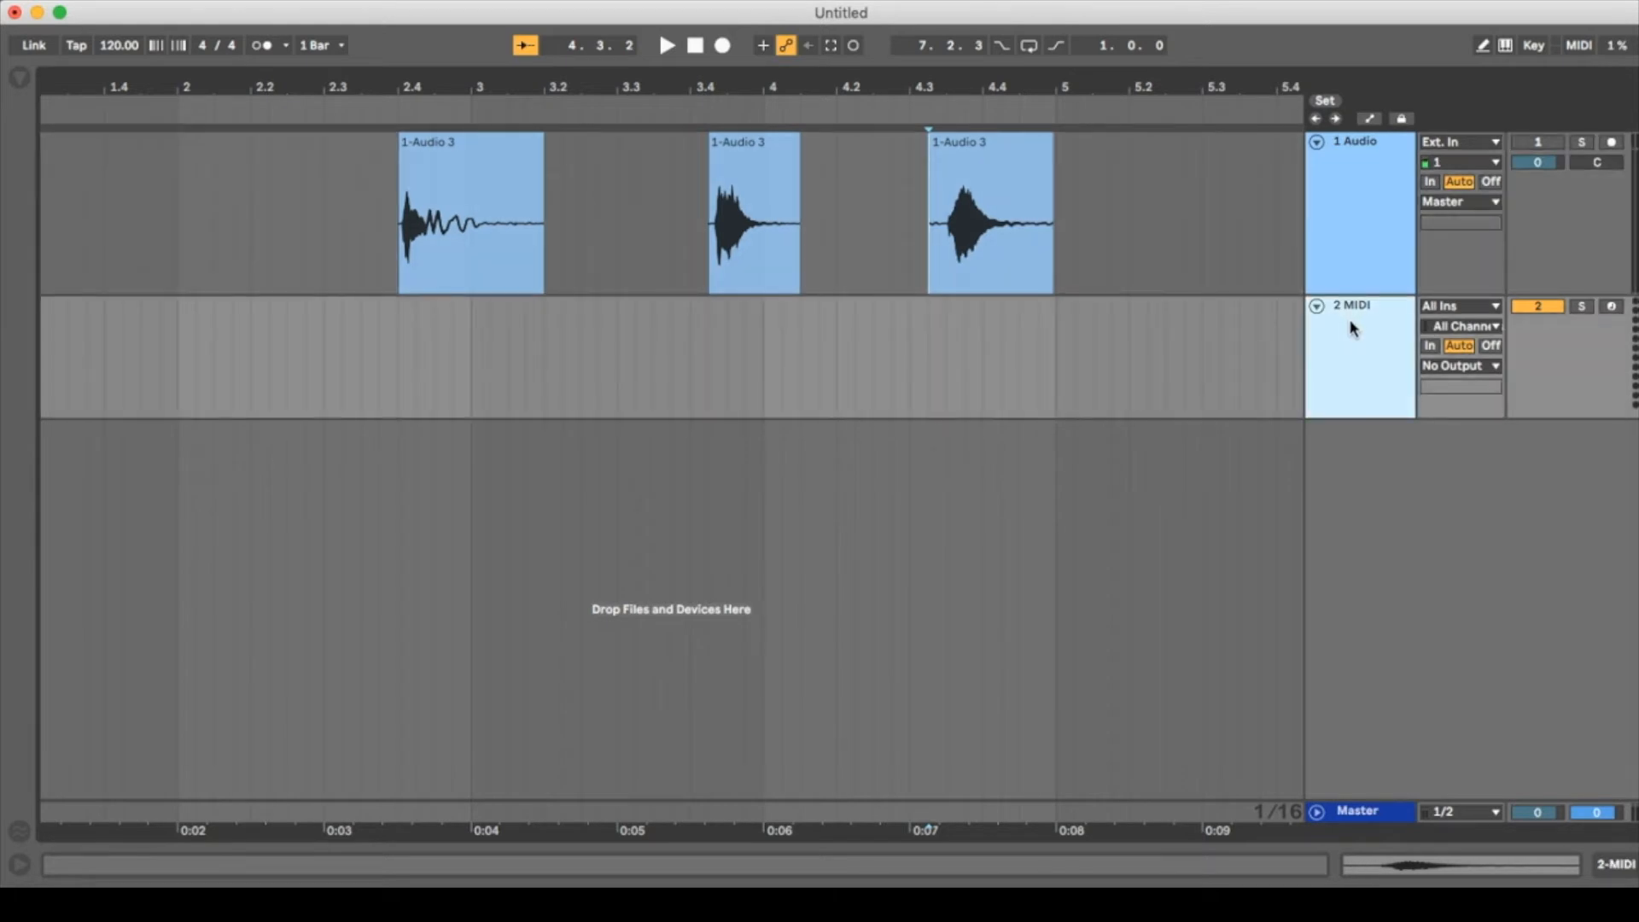
click(20, 79)
click(31, 306)
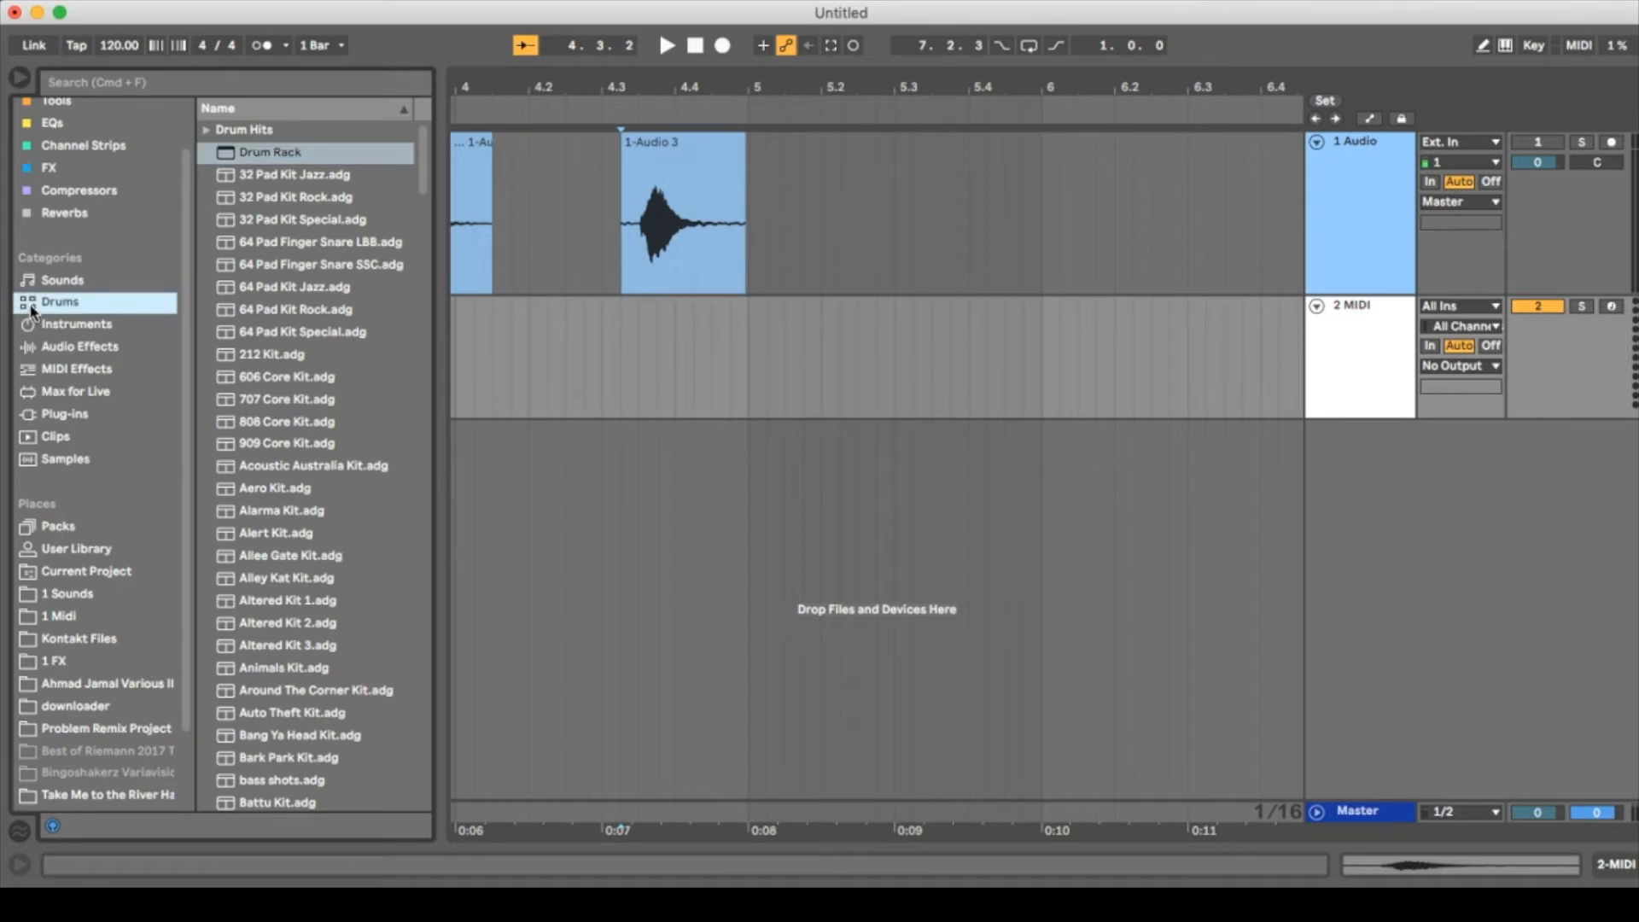
drag(220, 157, 722, 362)
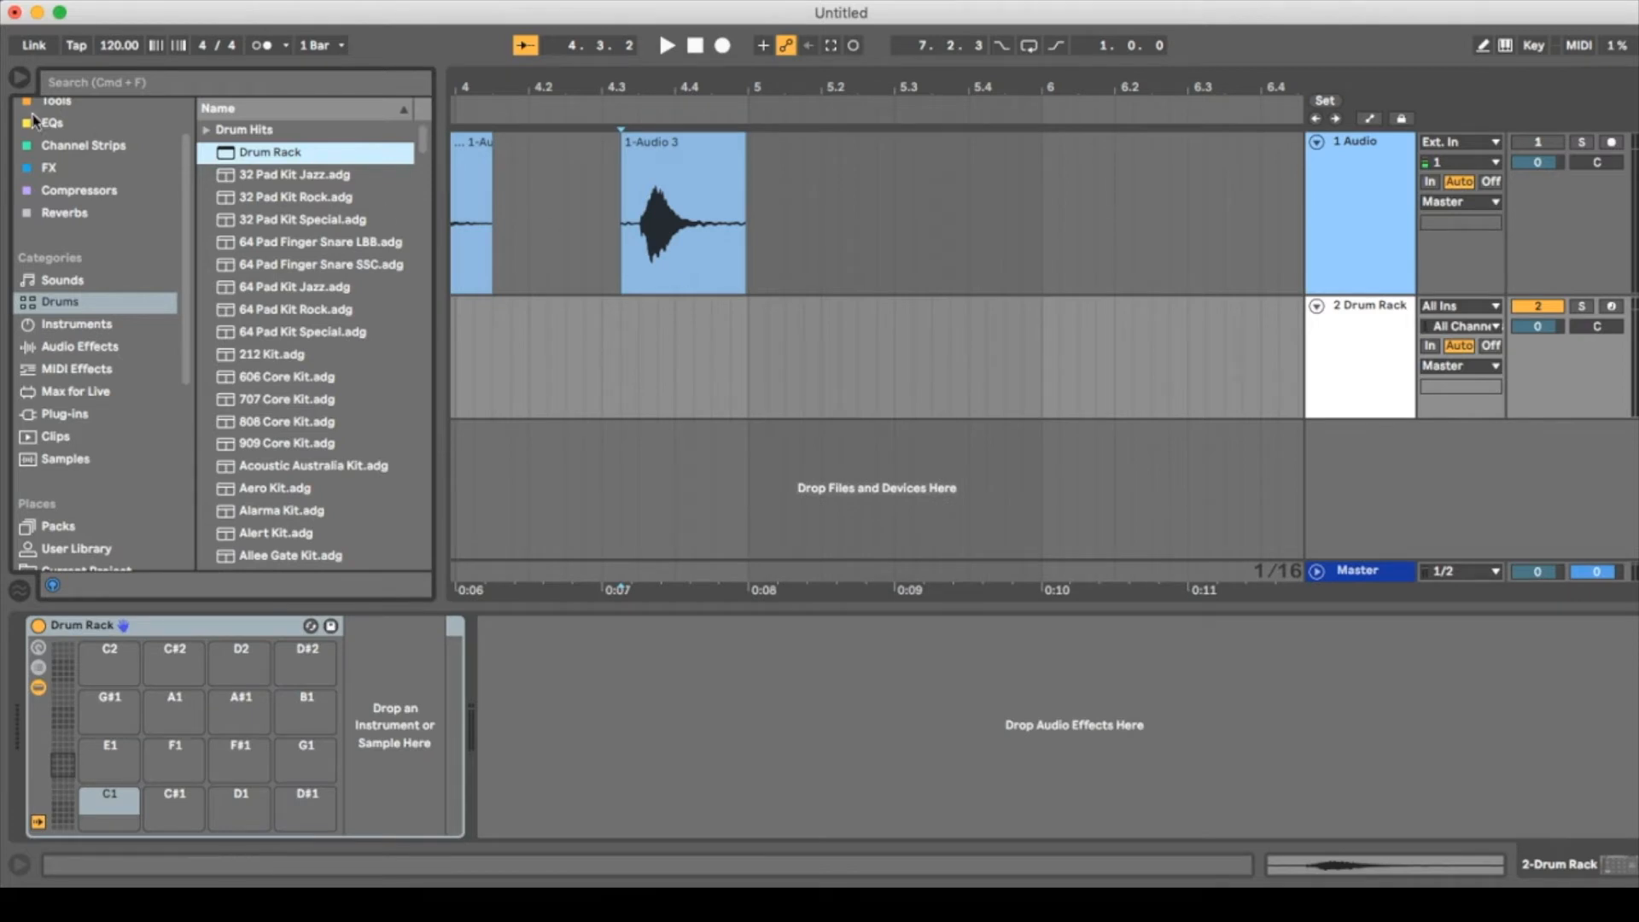
click(19, 78)
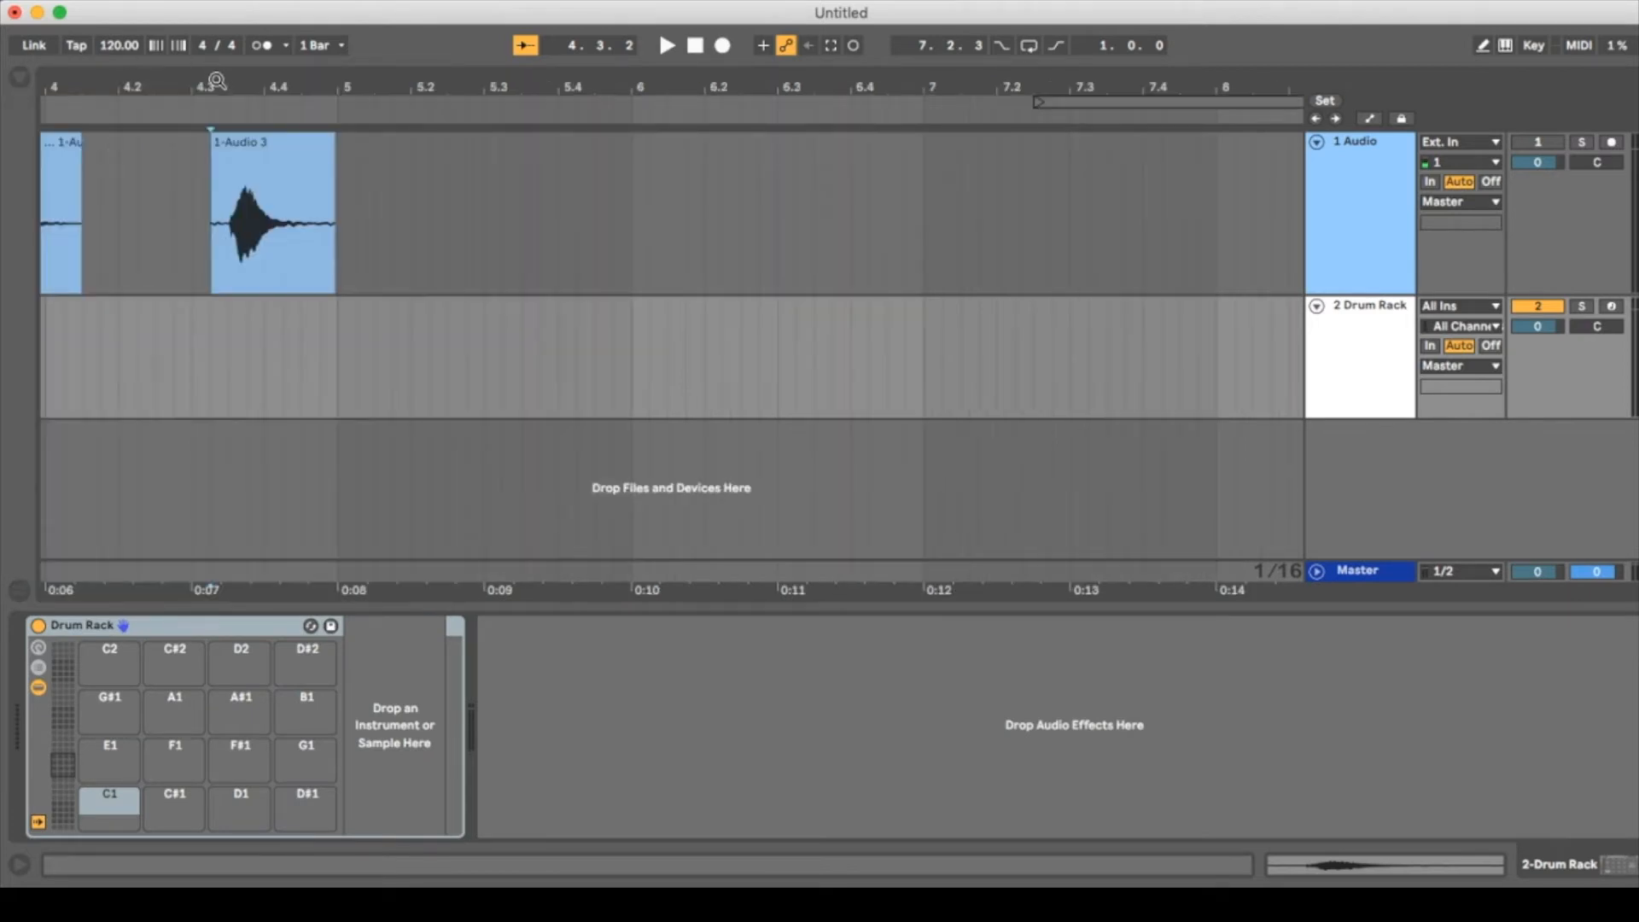
Place the first clip on the Drum Rack's C1 pad, the second on D1 and the third on E1.
scroll(217, 83, left, 3)
drag(366, 83, 979, 82)
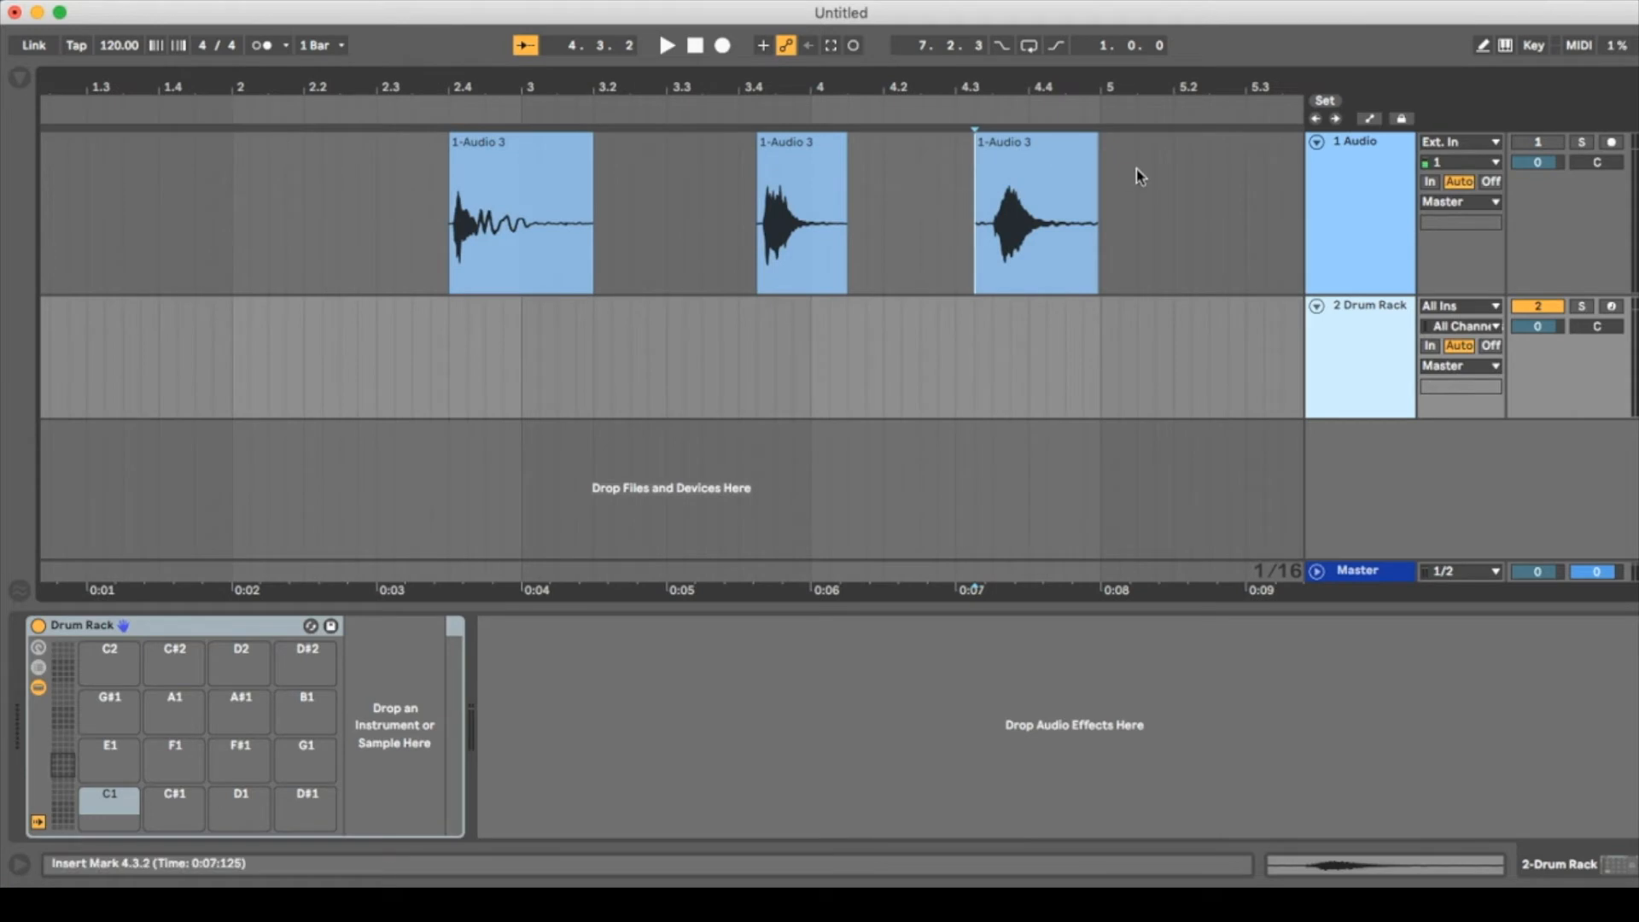
click(487, 188)
click(1004, 198)
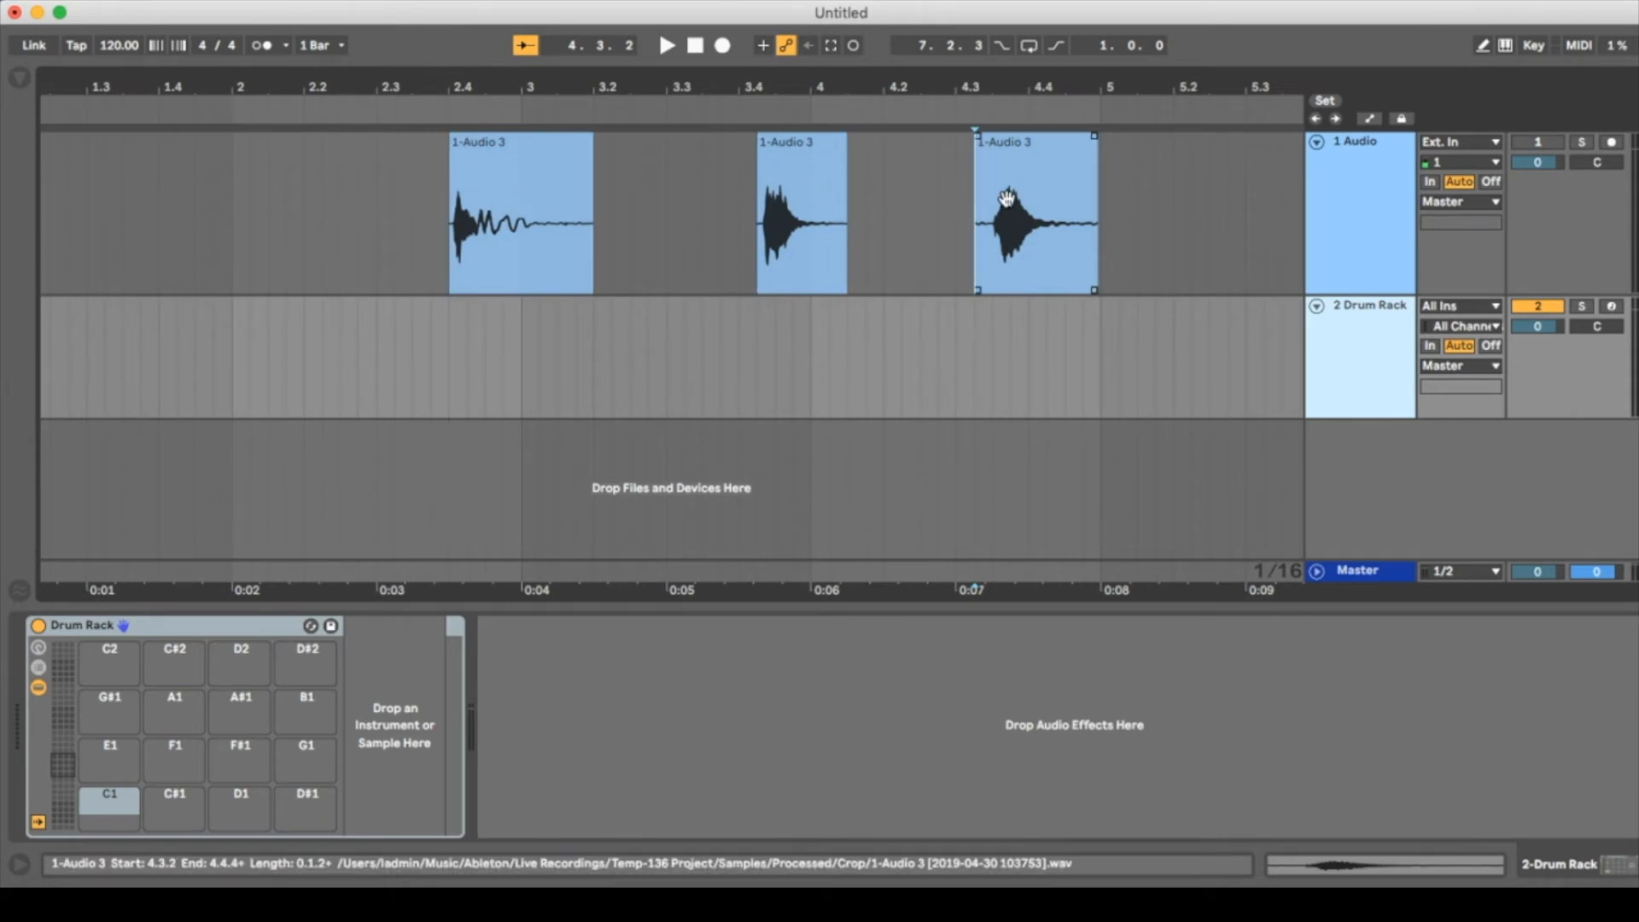
click(520, 189)
drag(520, 188, 109, 811)
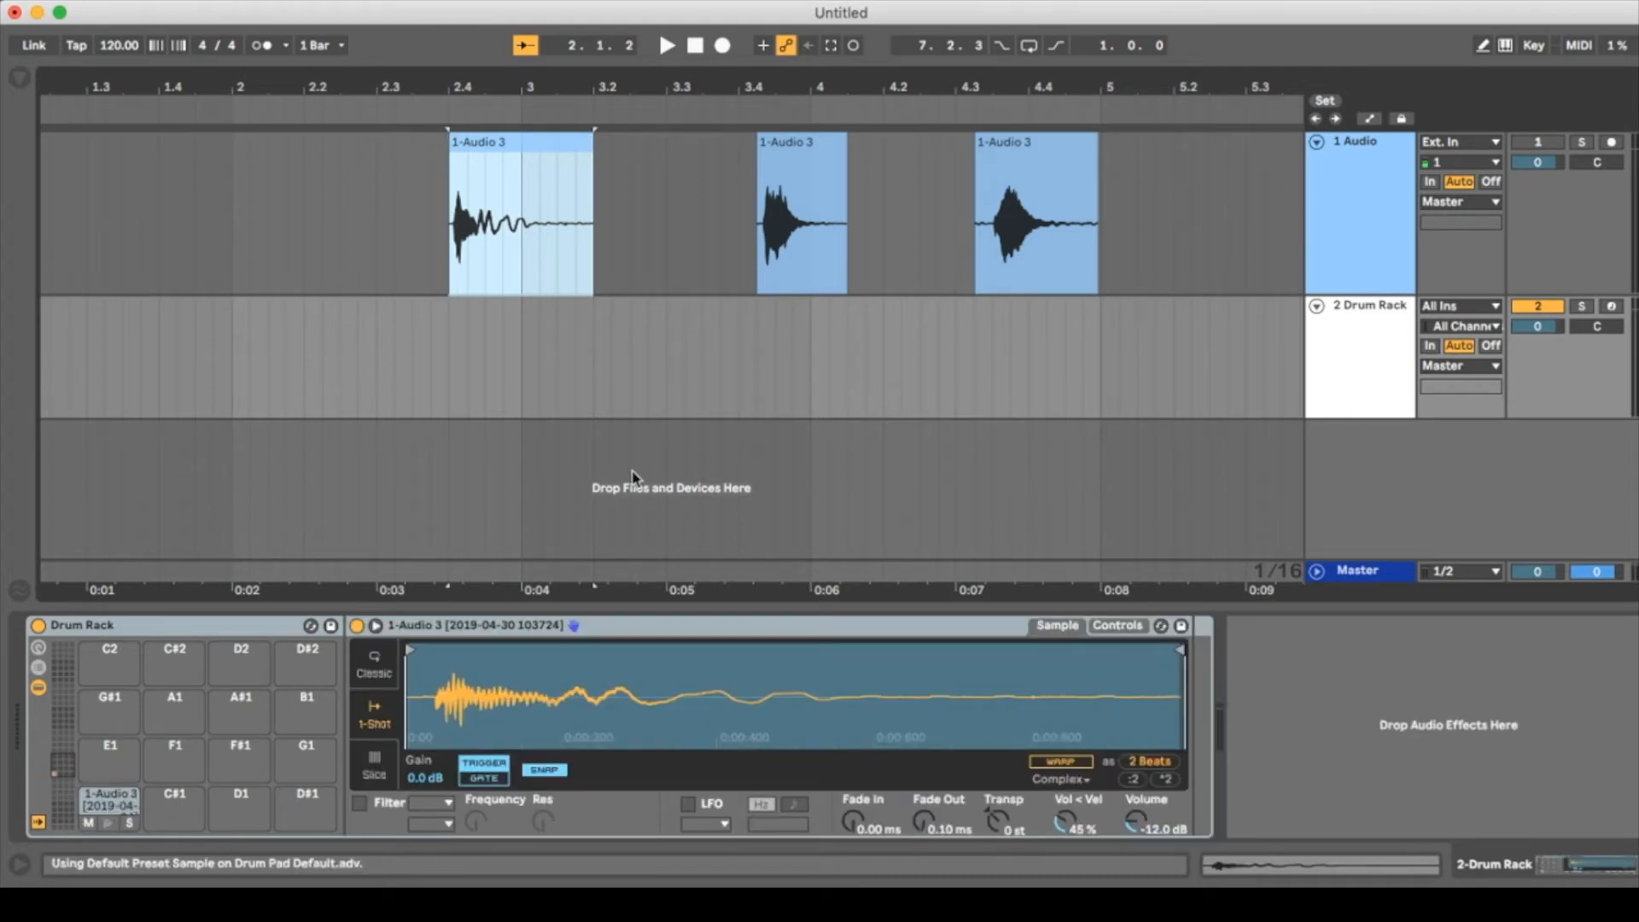
drag(802, 146, 241, 808)
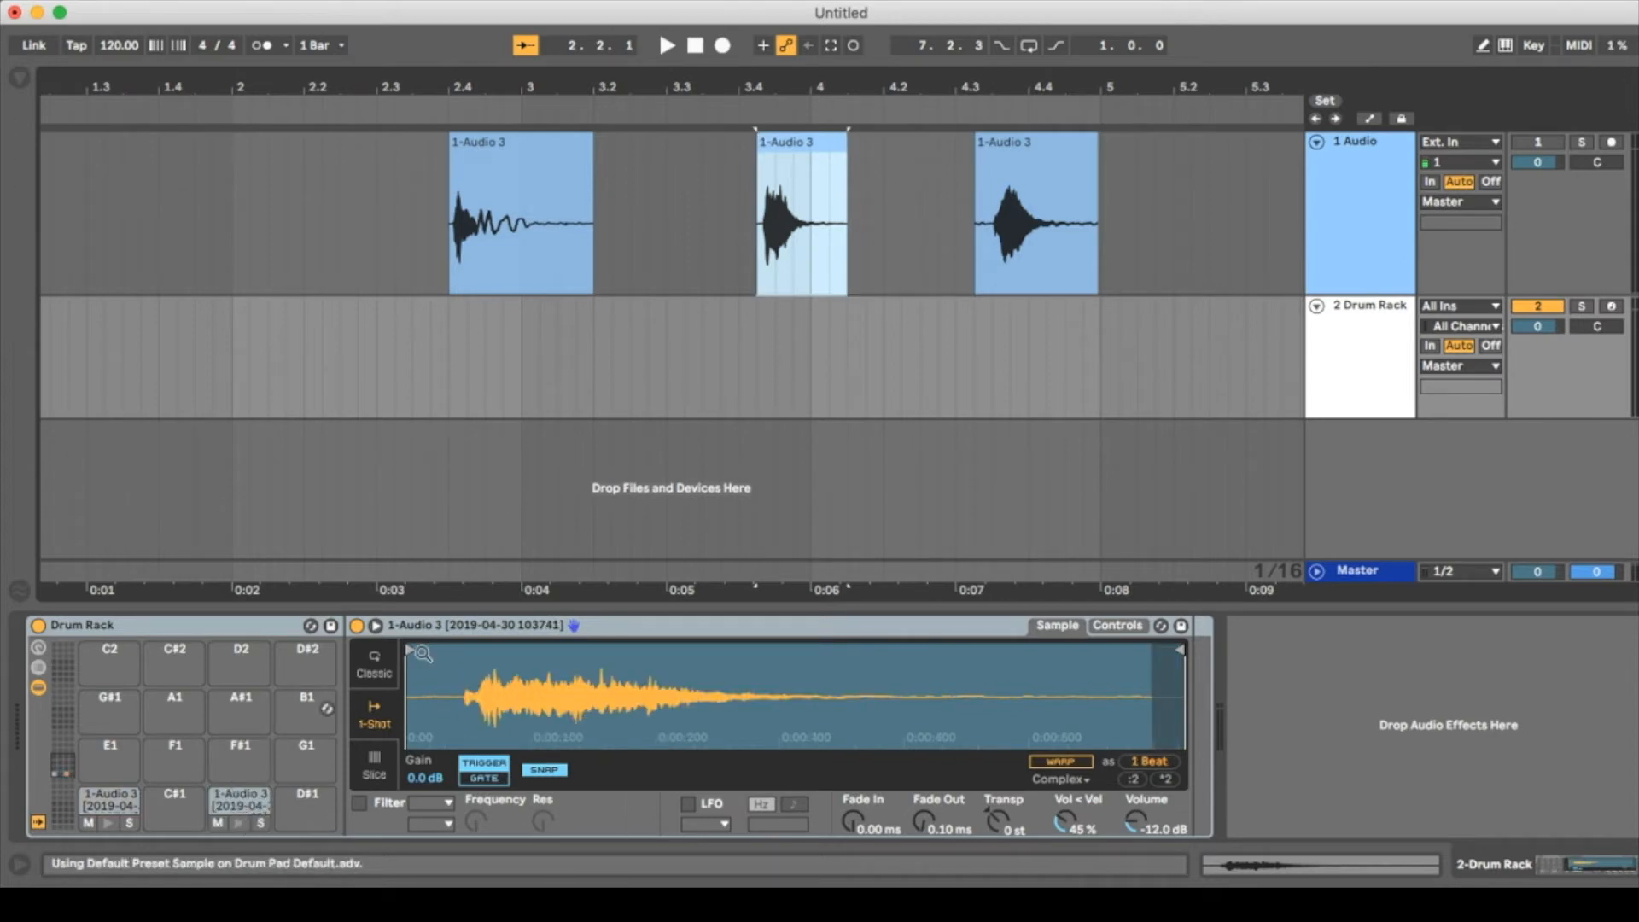
drag(1030, 178, 110, 757)
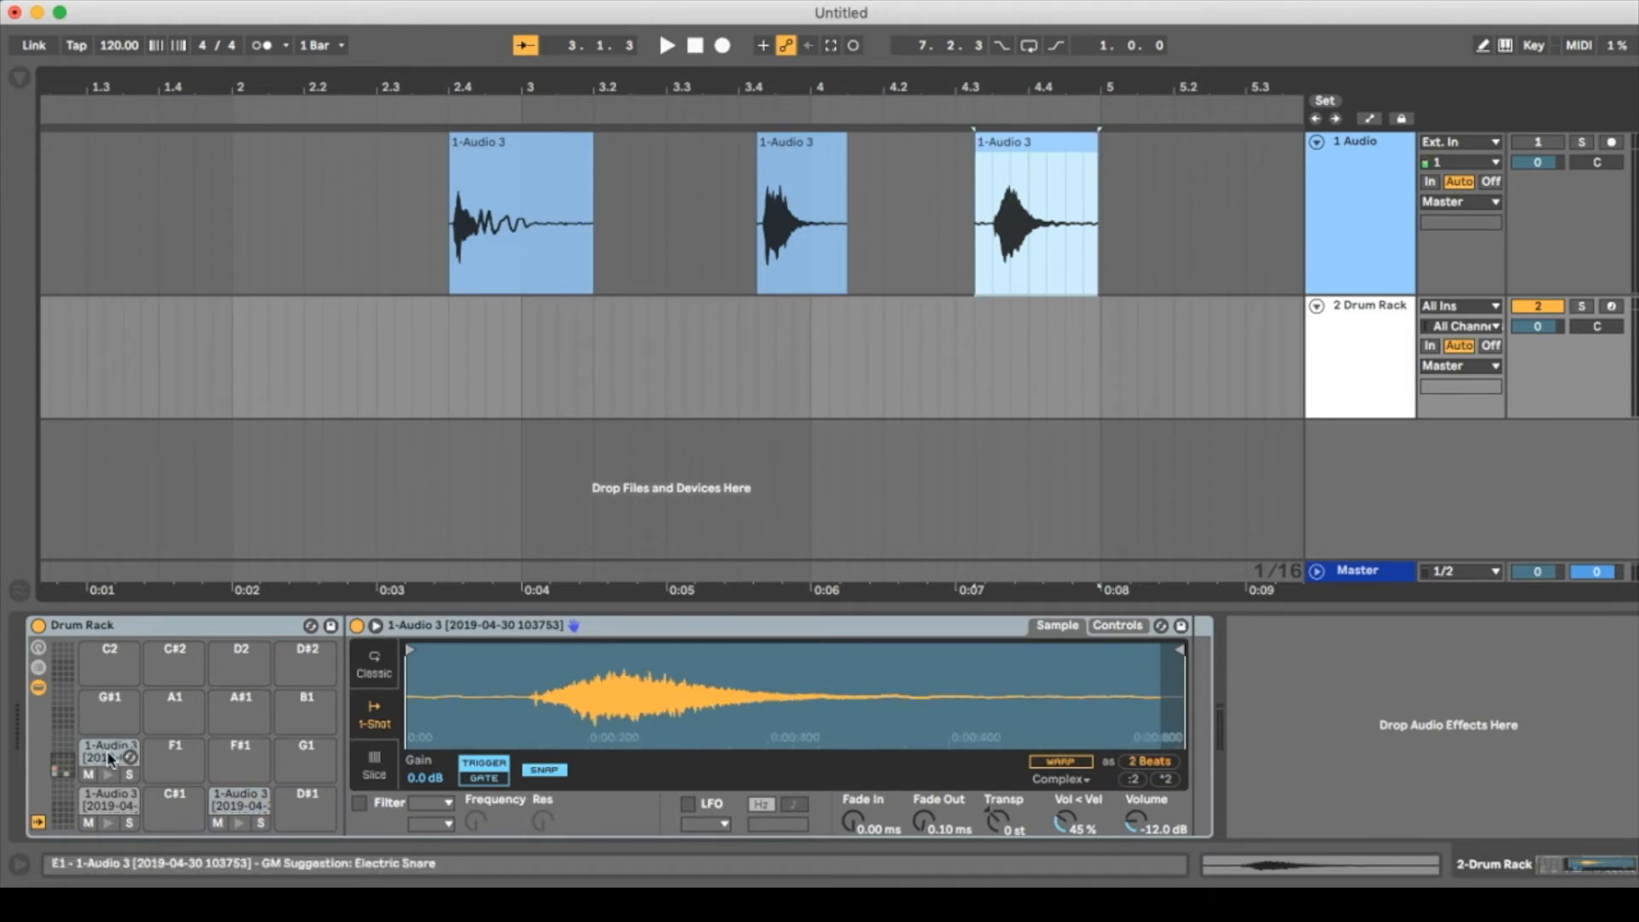
Rename the C1 pad as "kik", the D1 pad as "snare" and the E1 pad as "hat closed".
click(109, 756)
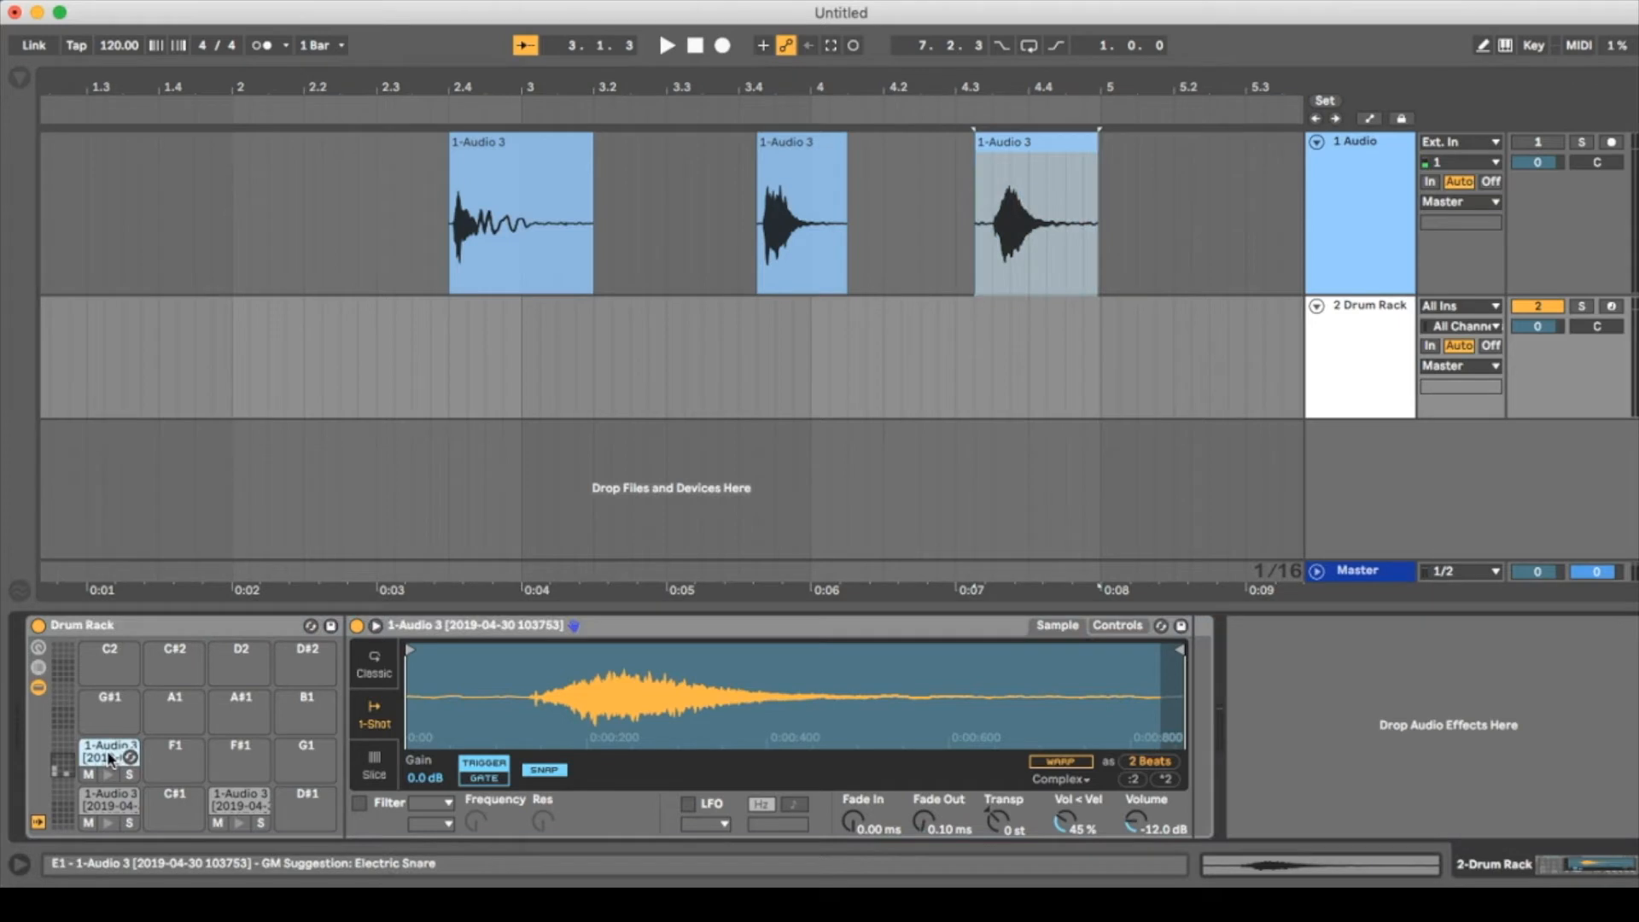
click(101, 801)
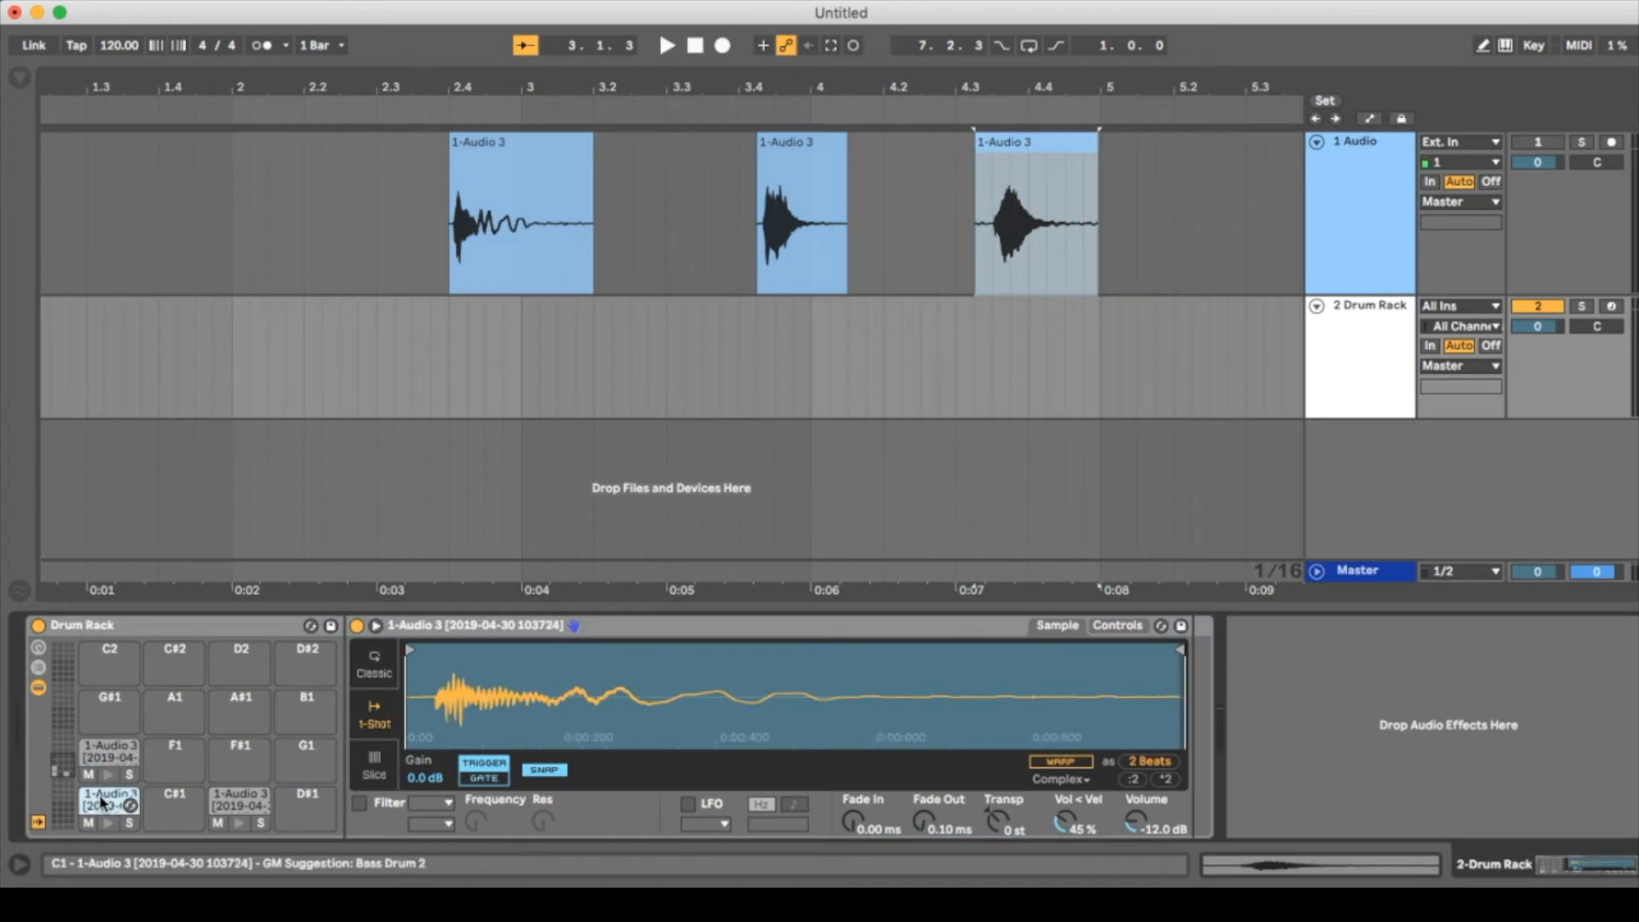
key(super+r)
key(BackSpace)
click(239, 800)
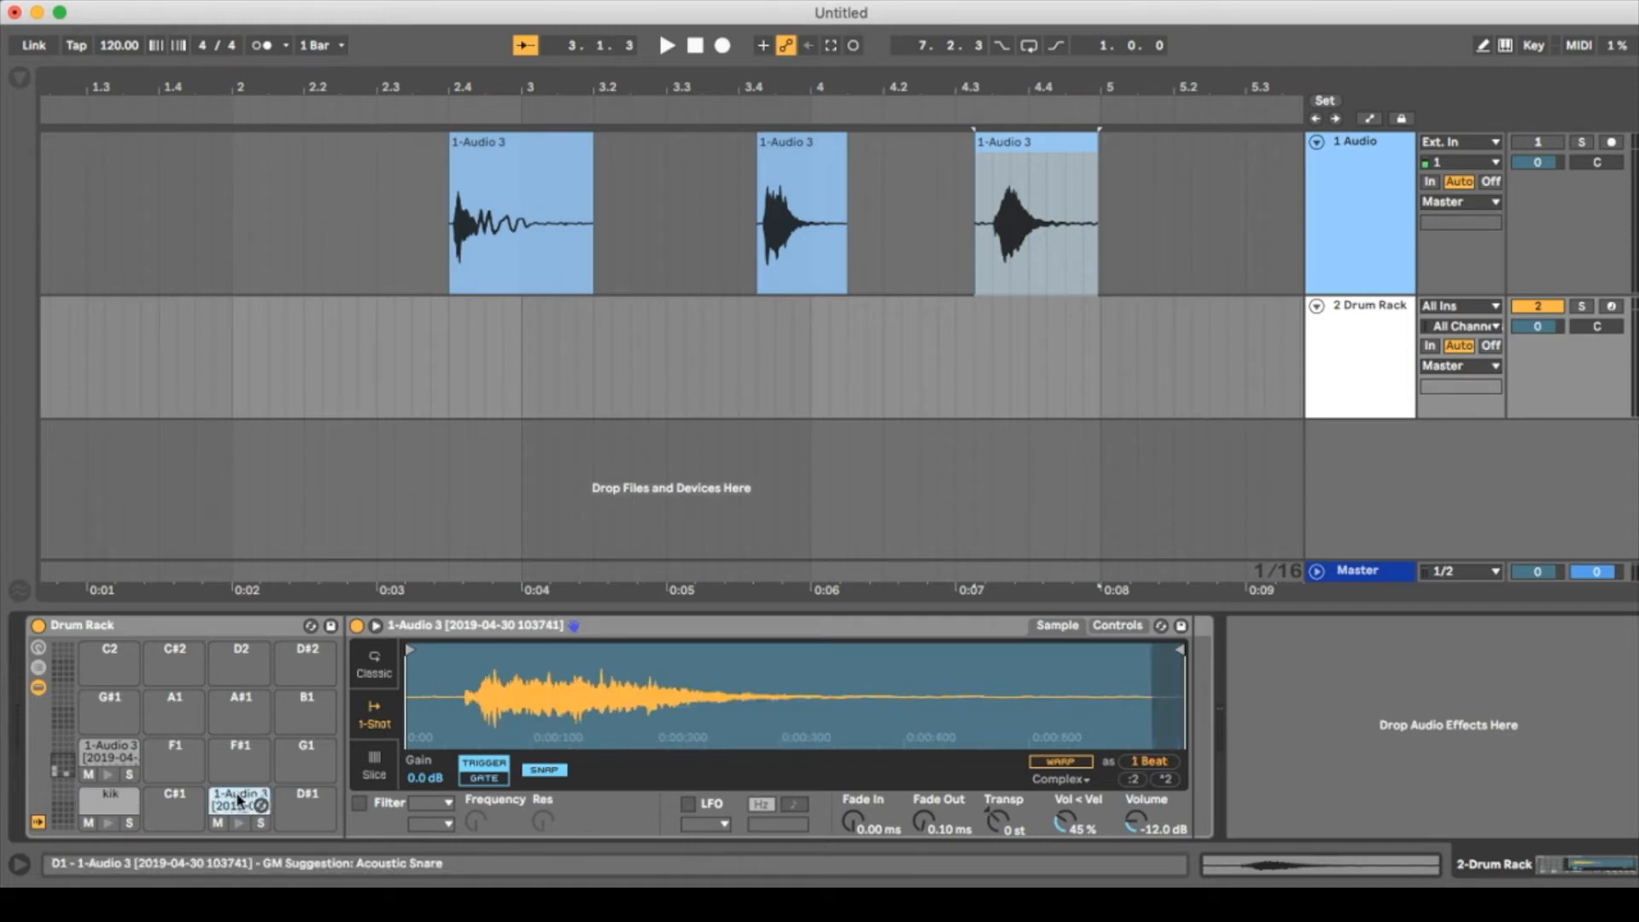
key(super+r)
click(110, 747)
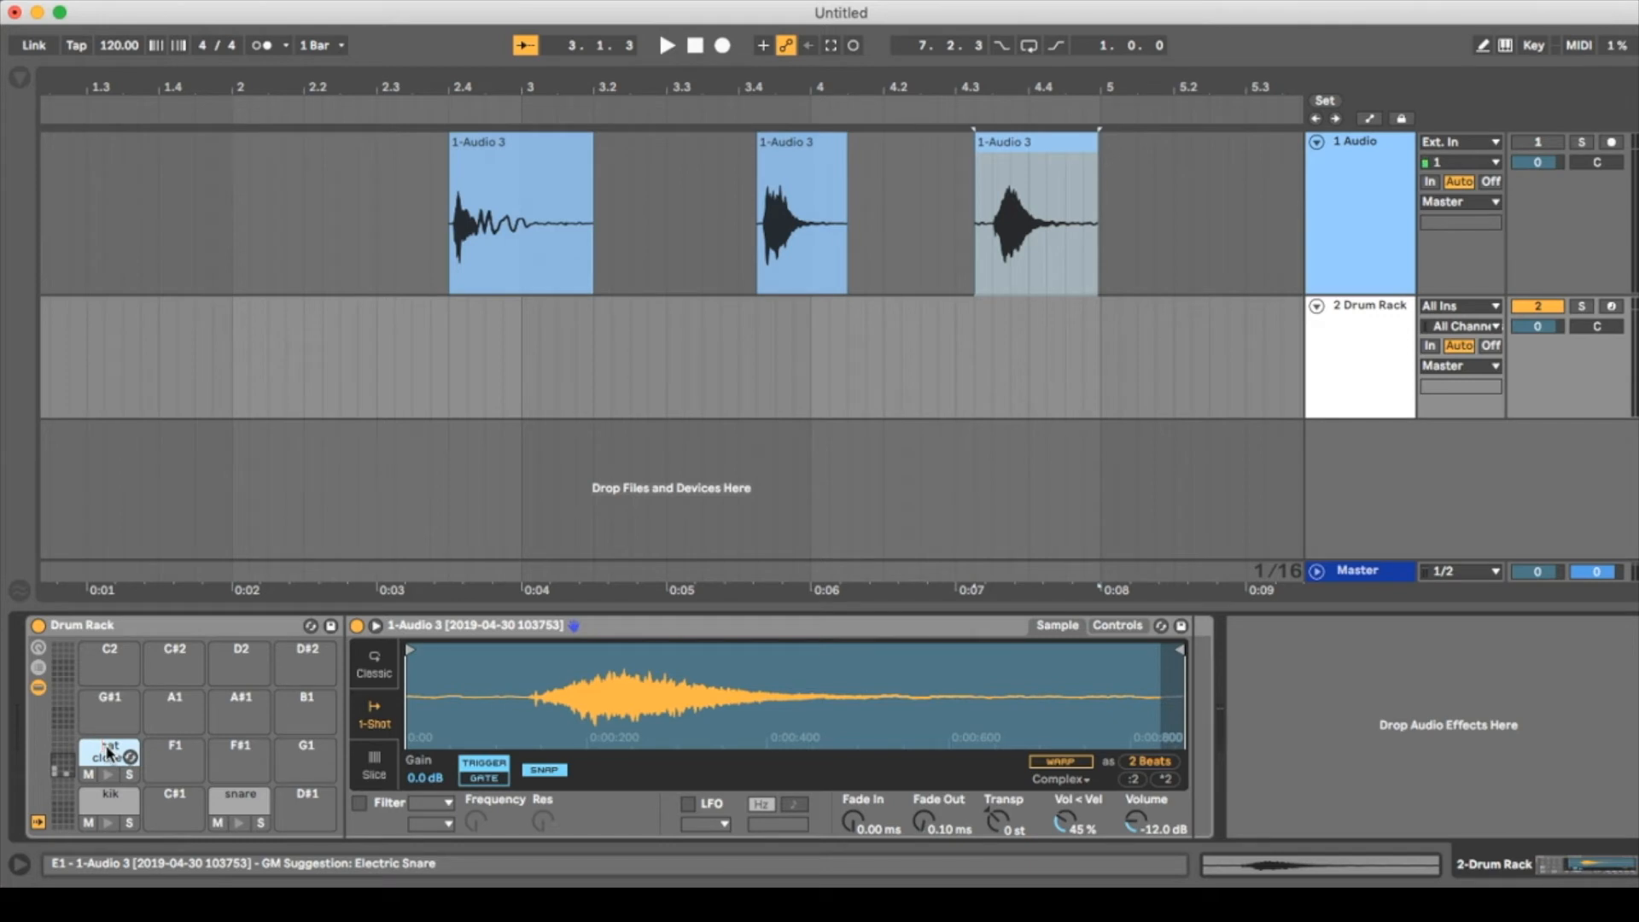
Duplicate the hat closed pad onto the F1 pad and rename the copy "hat open".
click(194, 758)
click(109, 747)
drag(109, 756, 182, 762)
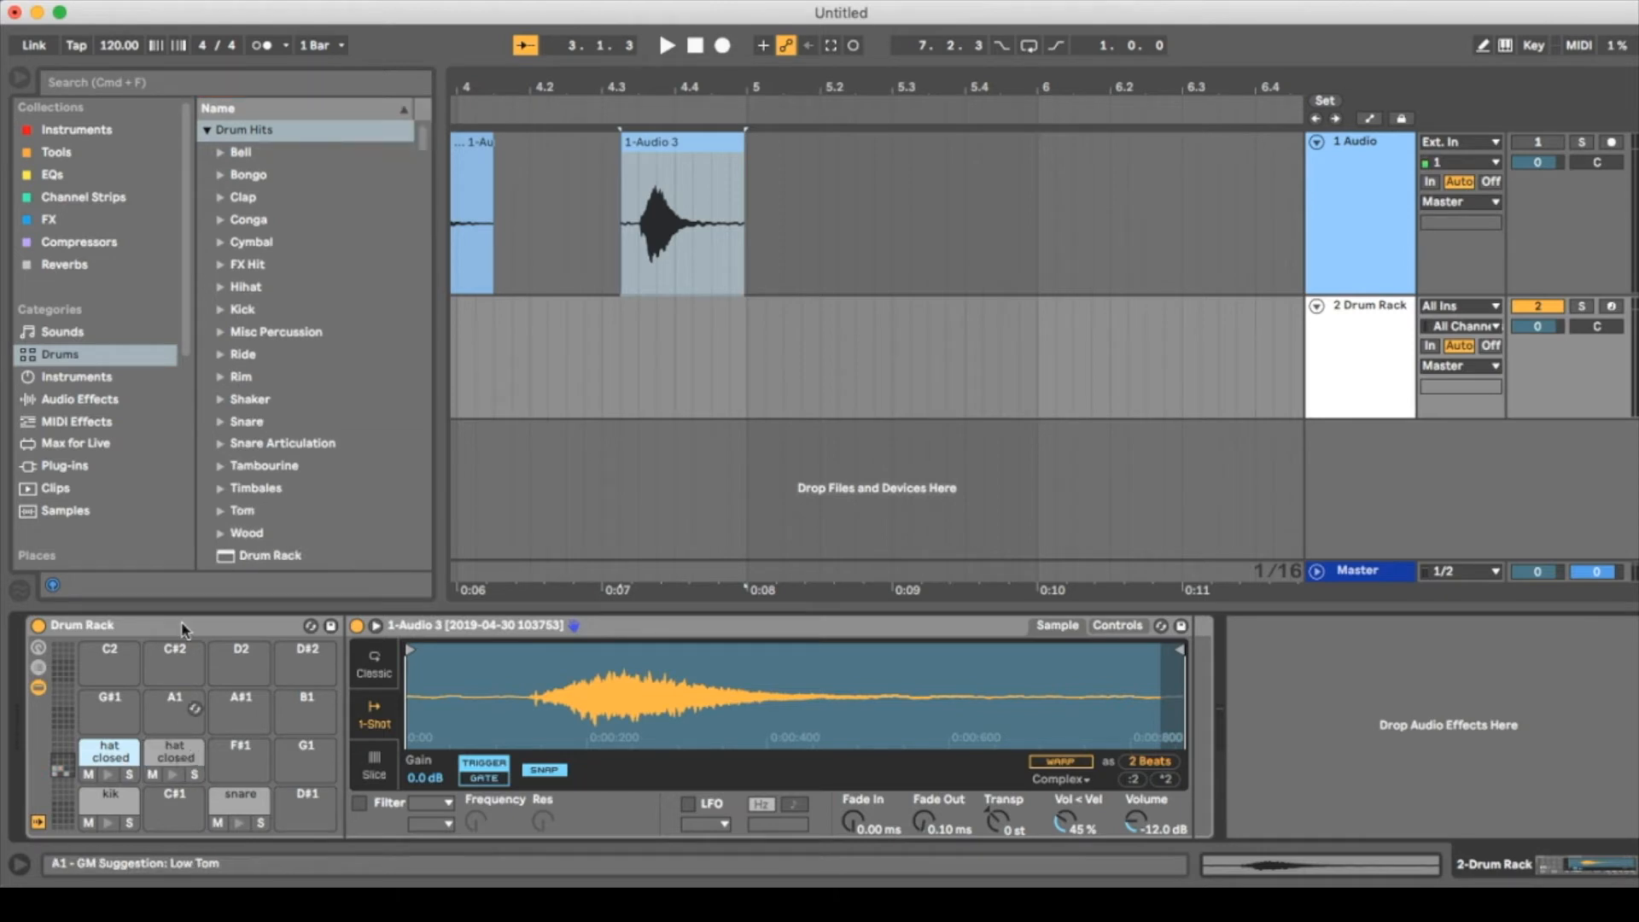
click(22, 81)
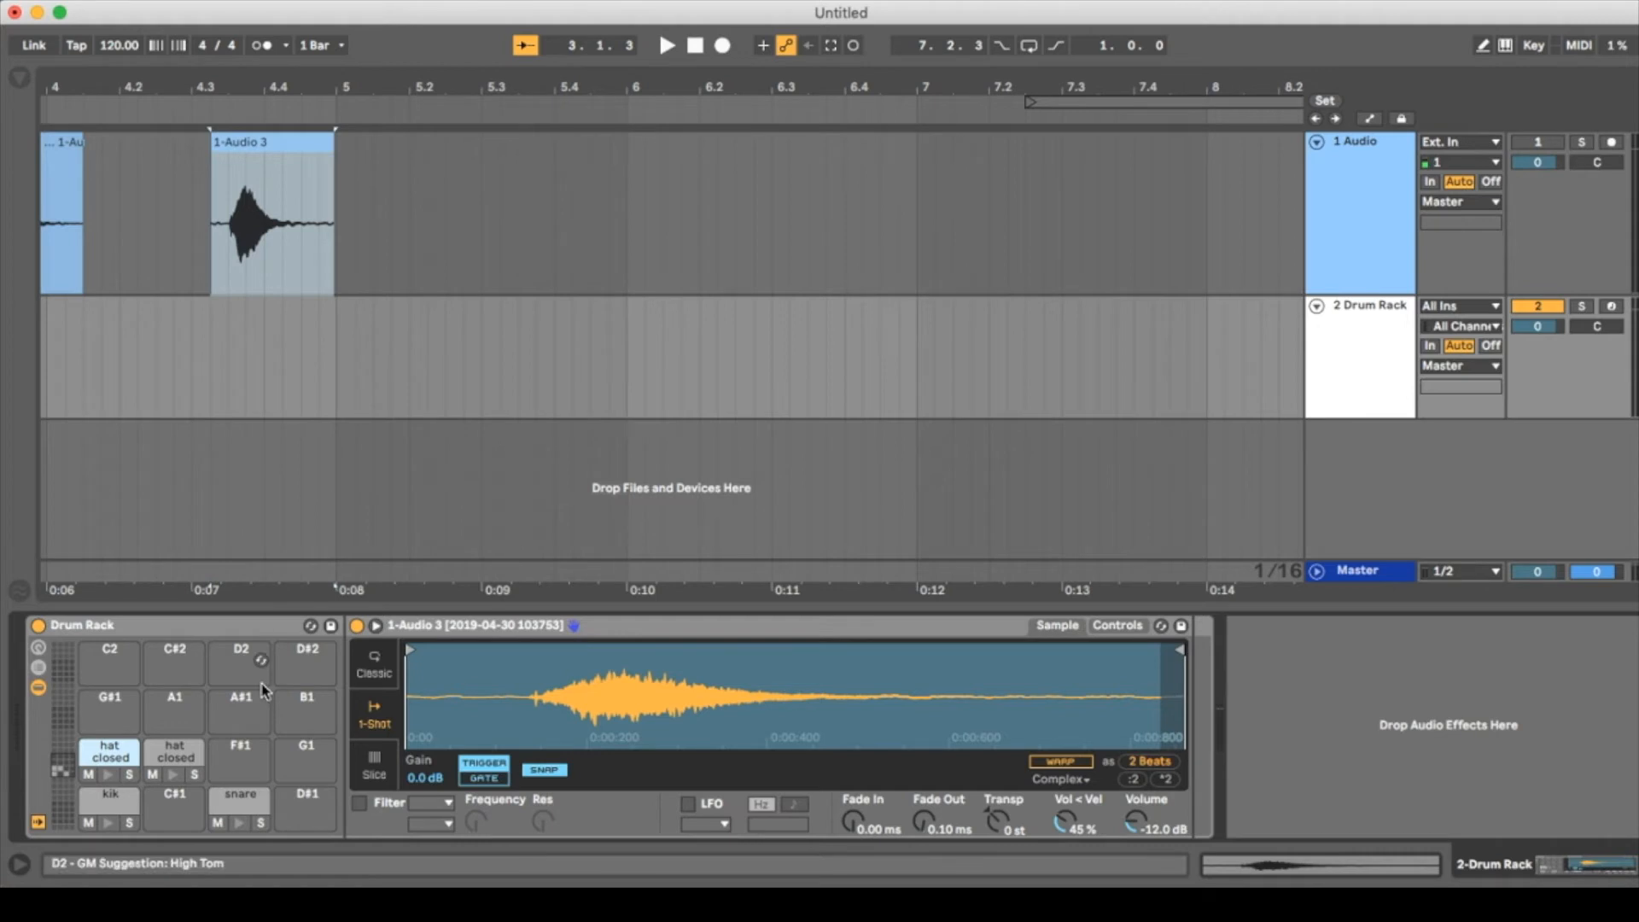
drag(205, 84, 917, 80)
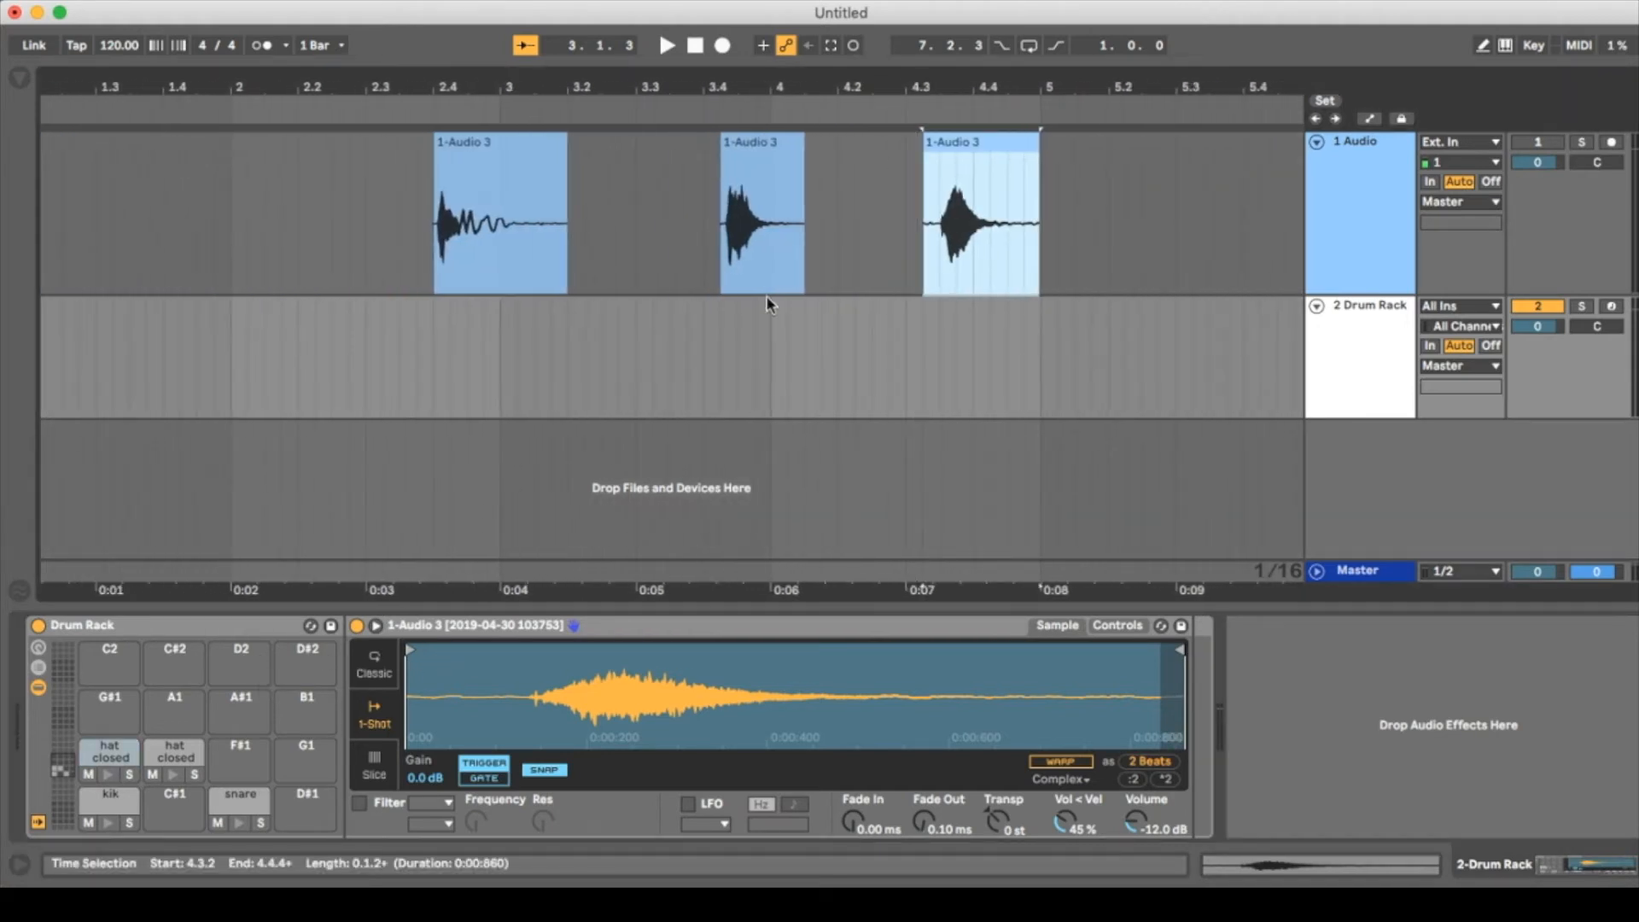
click(177, 752)
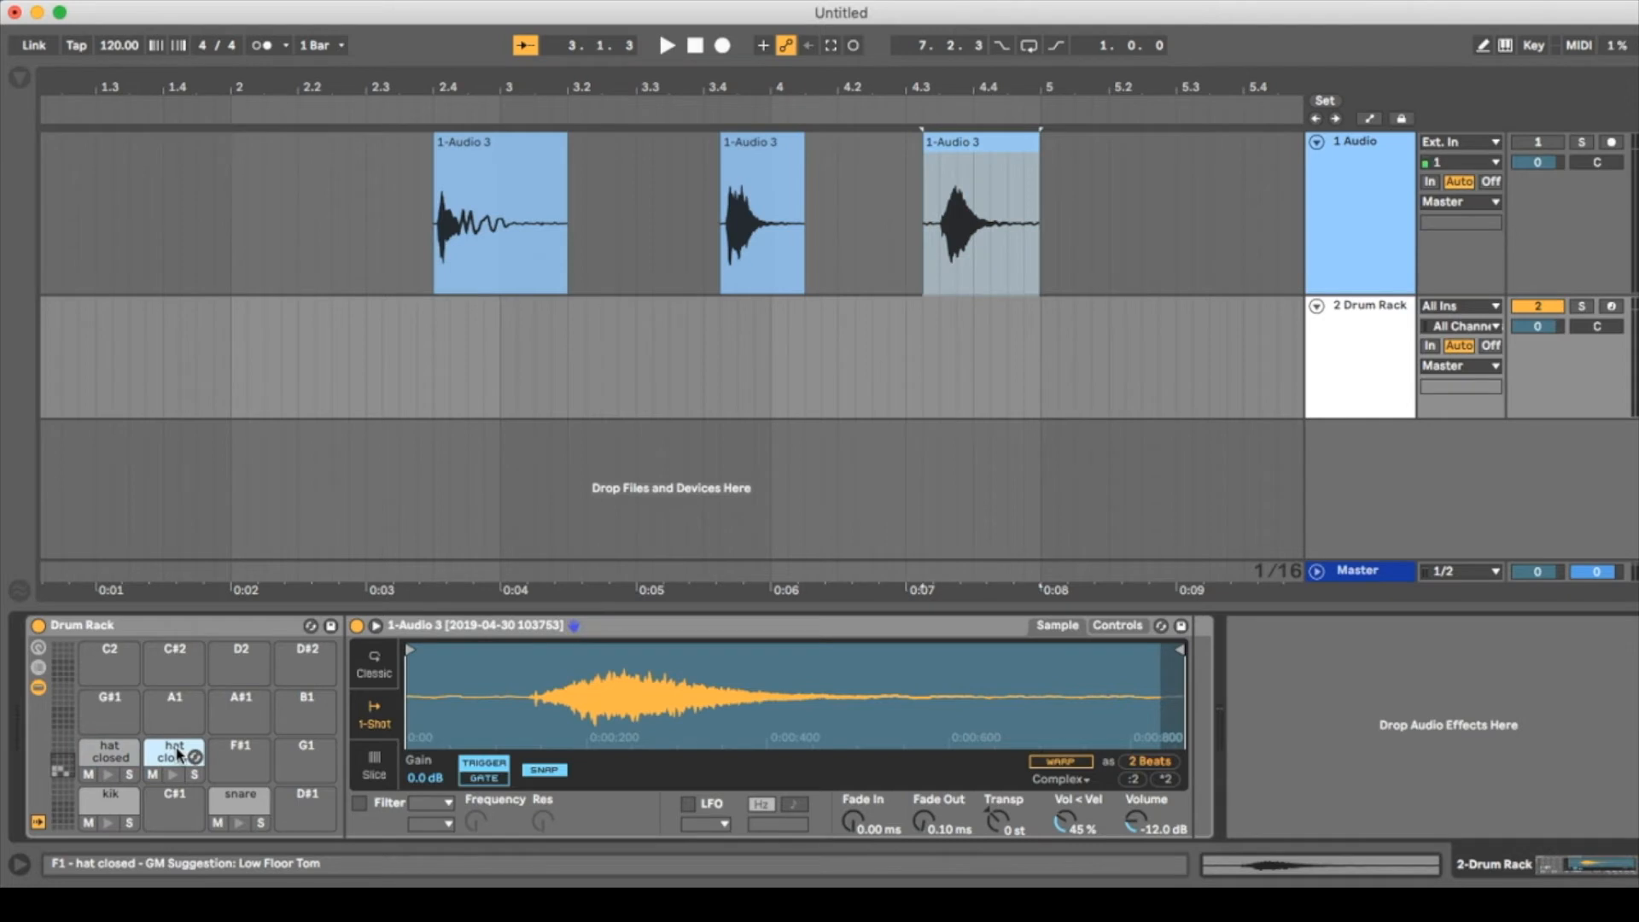
key(super+r)
text(hat open)
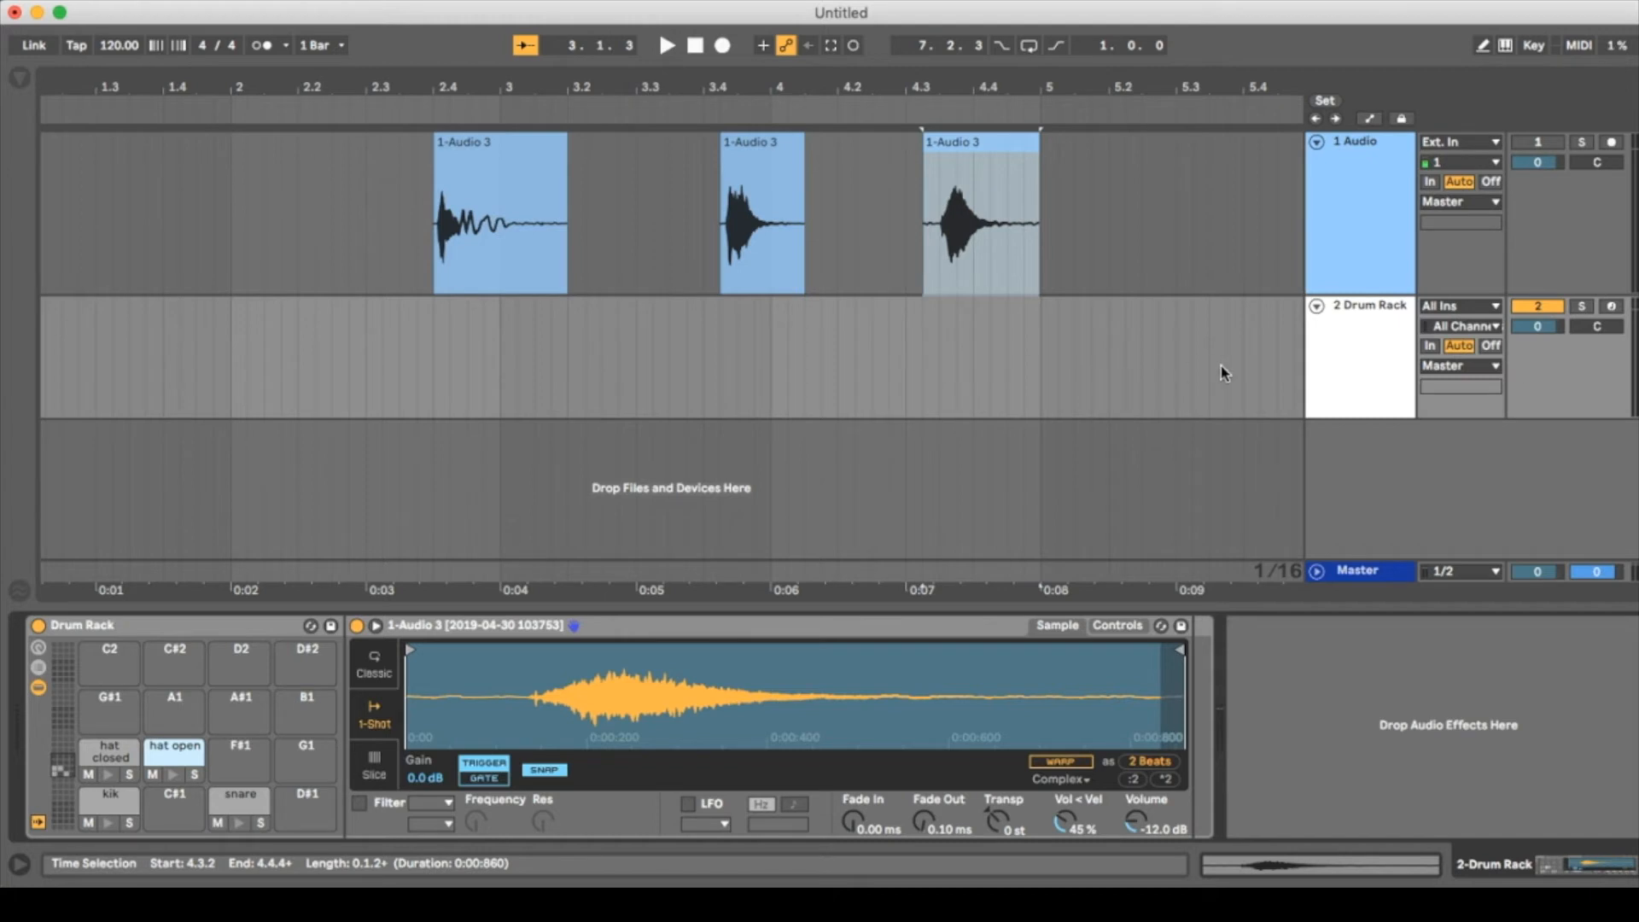
Fold the audio track, make the Drum Rack track taller and arm it for playing with the computer MIDI keyboard.
click(1316, 144)
drag(1349, 273, 1387, 378)
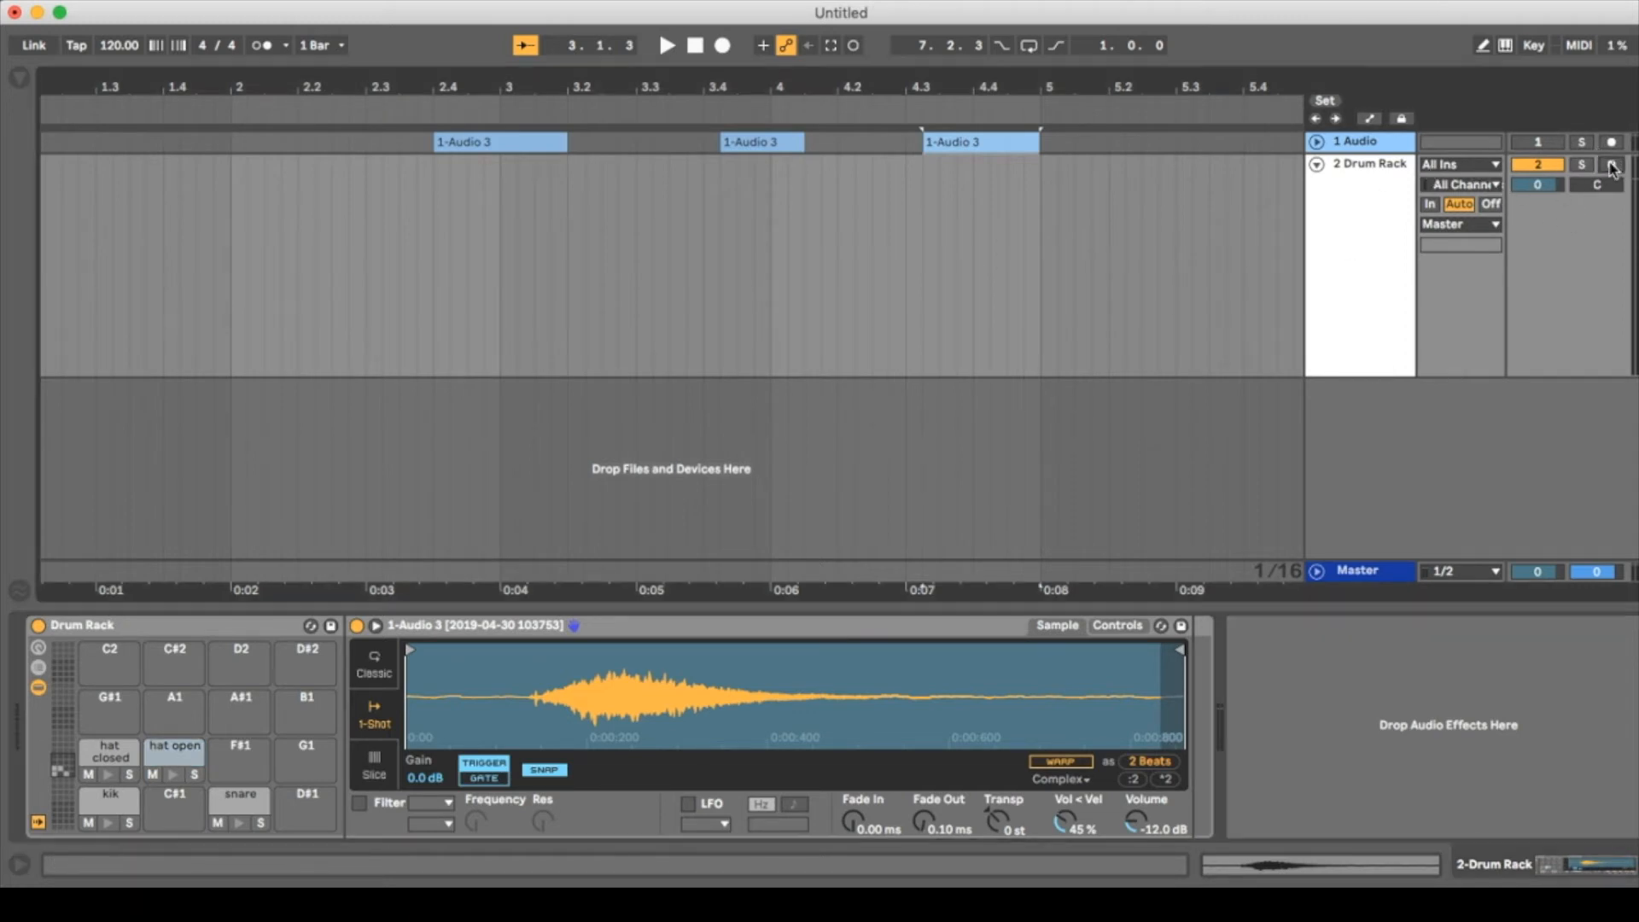
click(1506, 47)
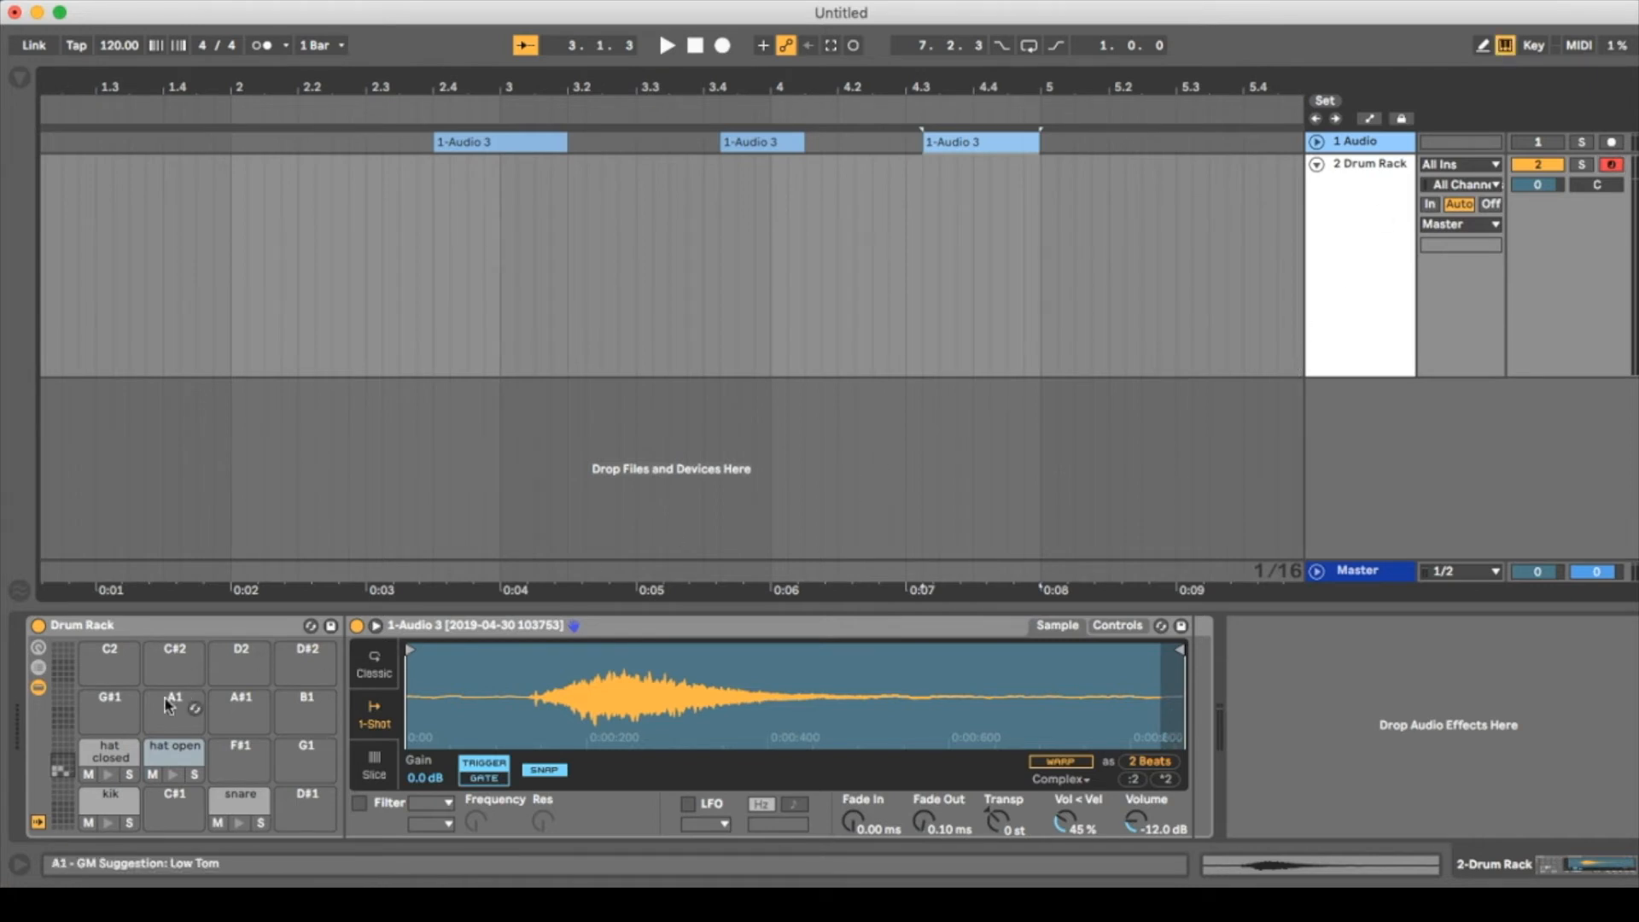
Play the kik, snare, hat closed and hat open pads from the computer keyboard to audition their sounds.
click(130, 807)
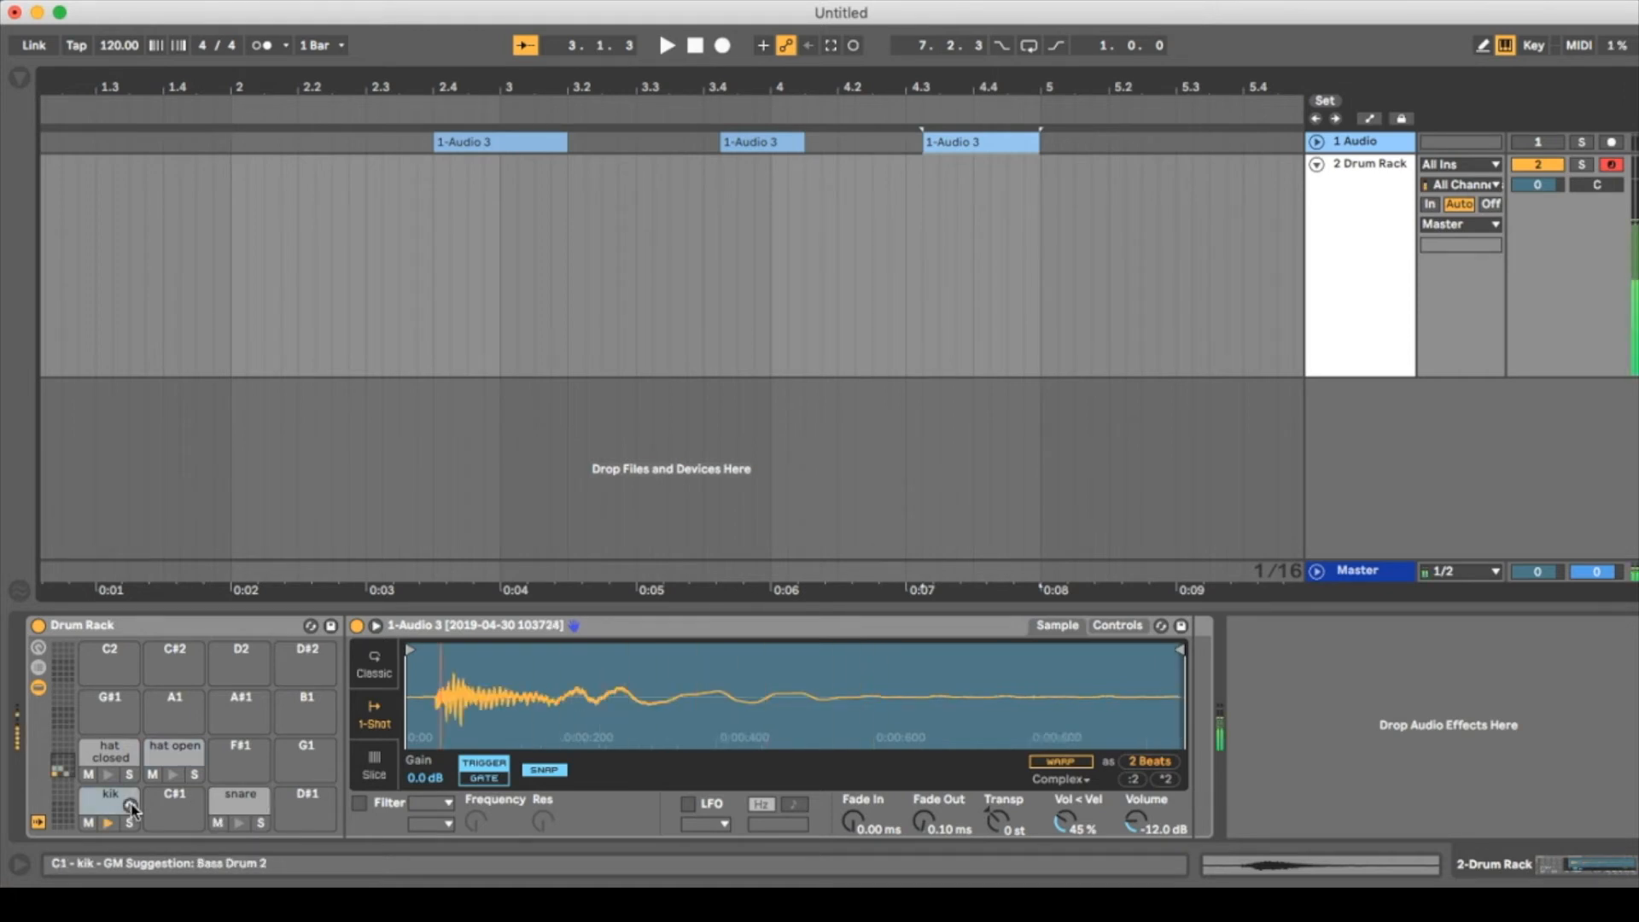
key(s)
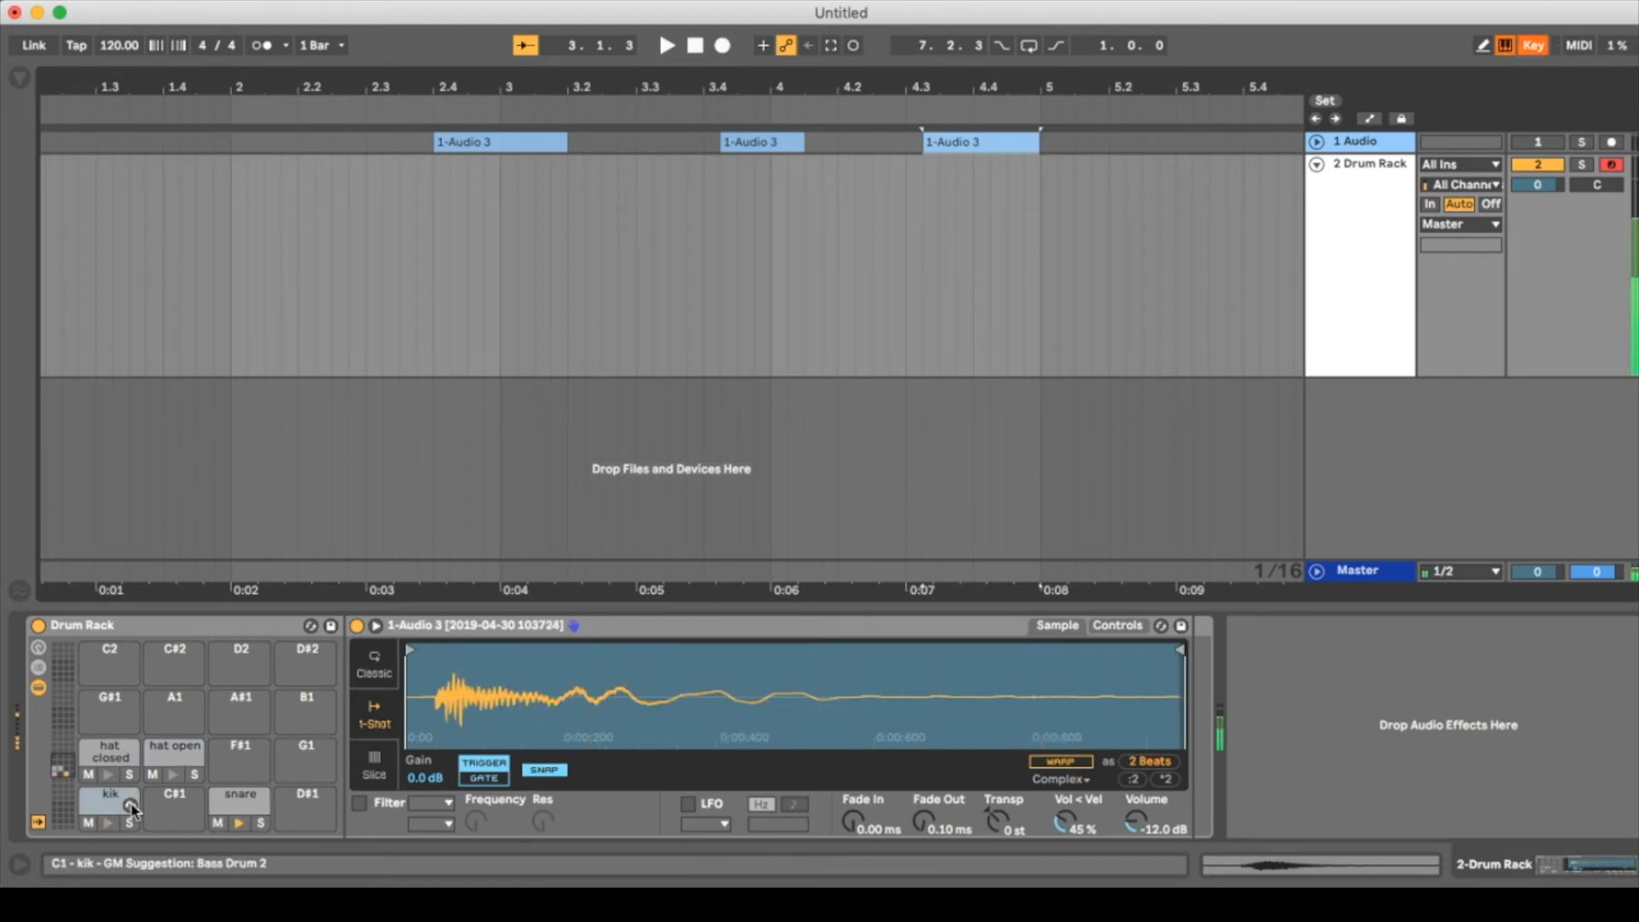
key(d)
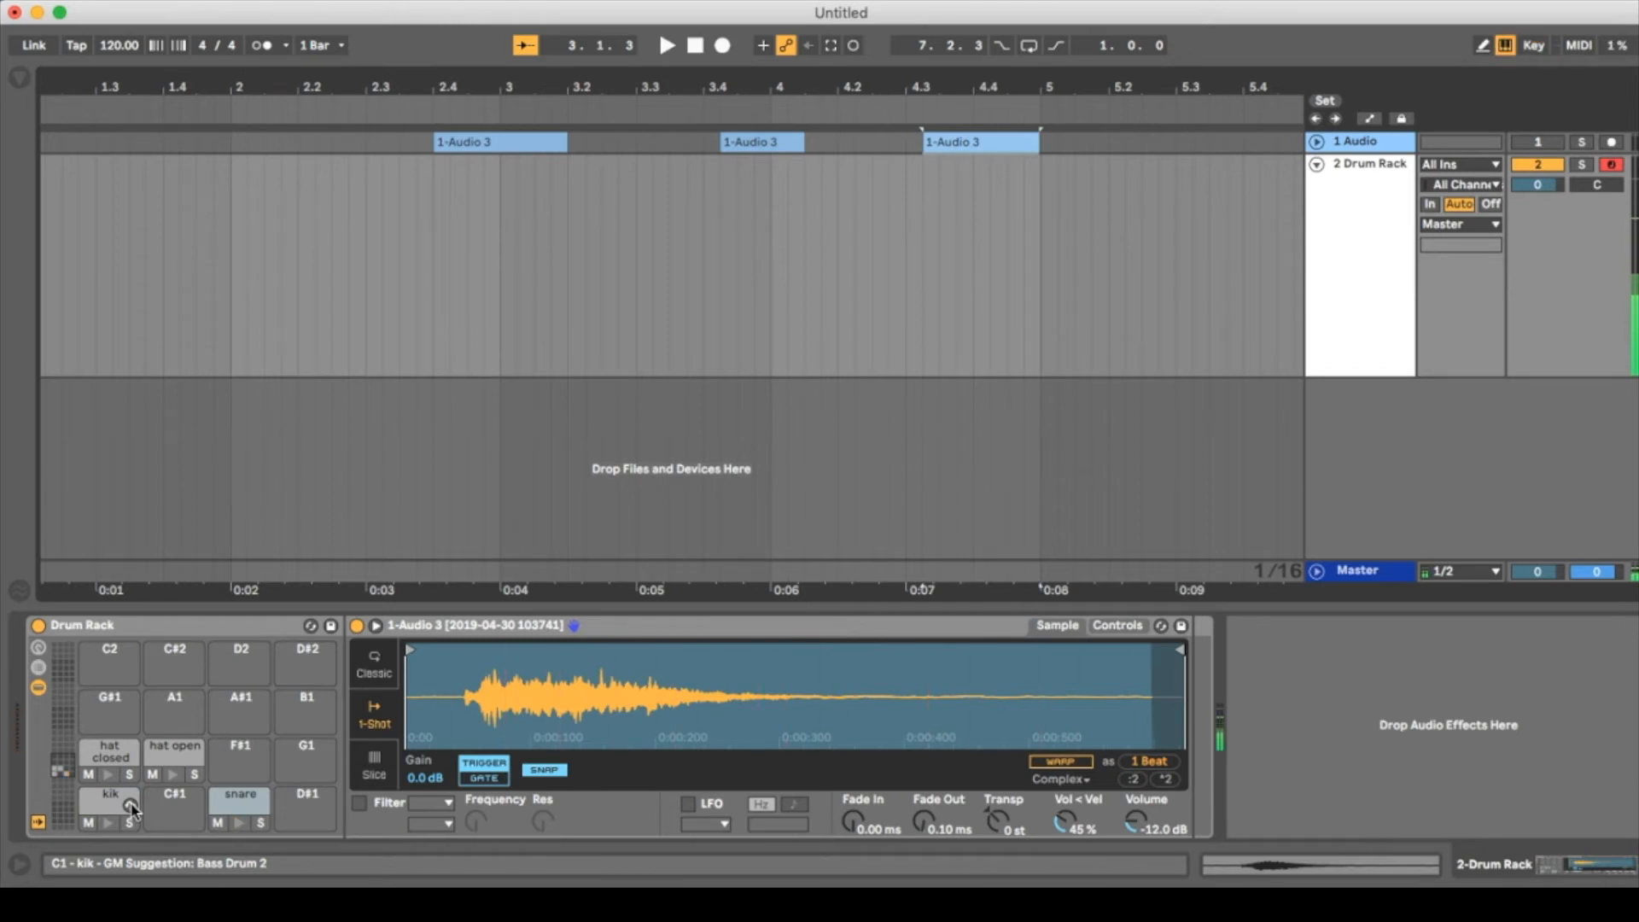
key(f)
key(f)
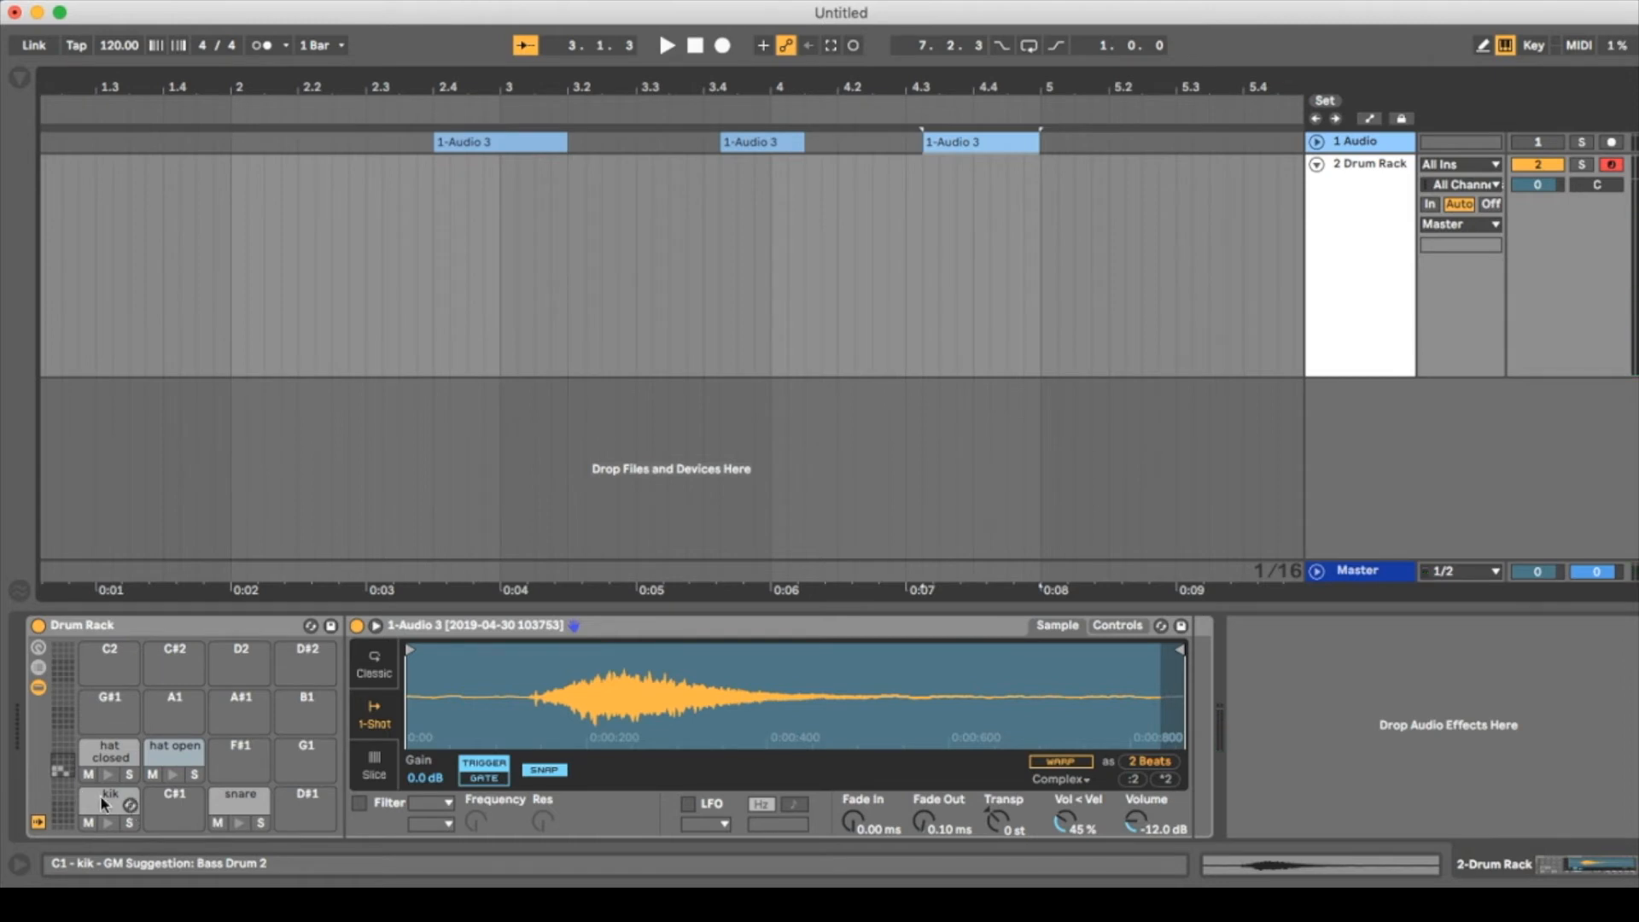
Switch the samples on the kik, snare, hat closed and hat open pads from 1-Shot to Classic playback mode.
click(109, 803)
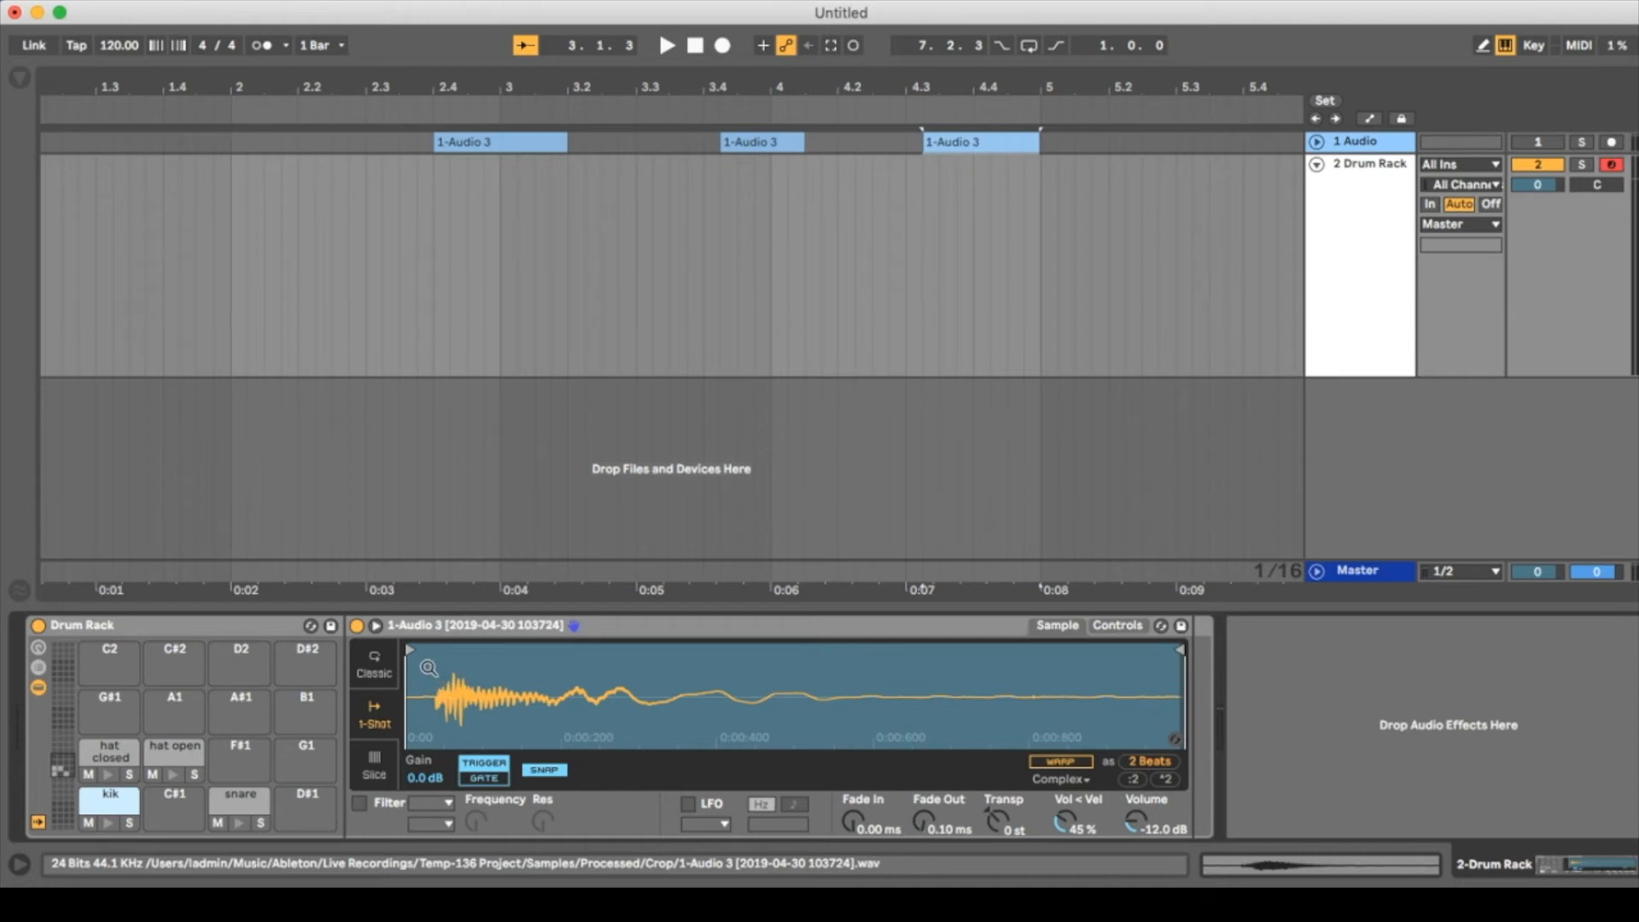
mouse_move(410, 650)
mouse_down()
mouse_move(441, 653)
mouse_move(394, 654)
mouse_up()
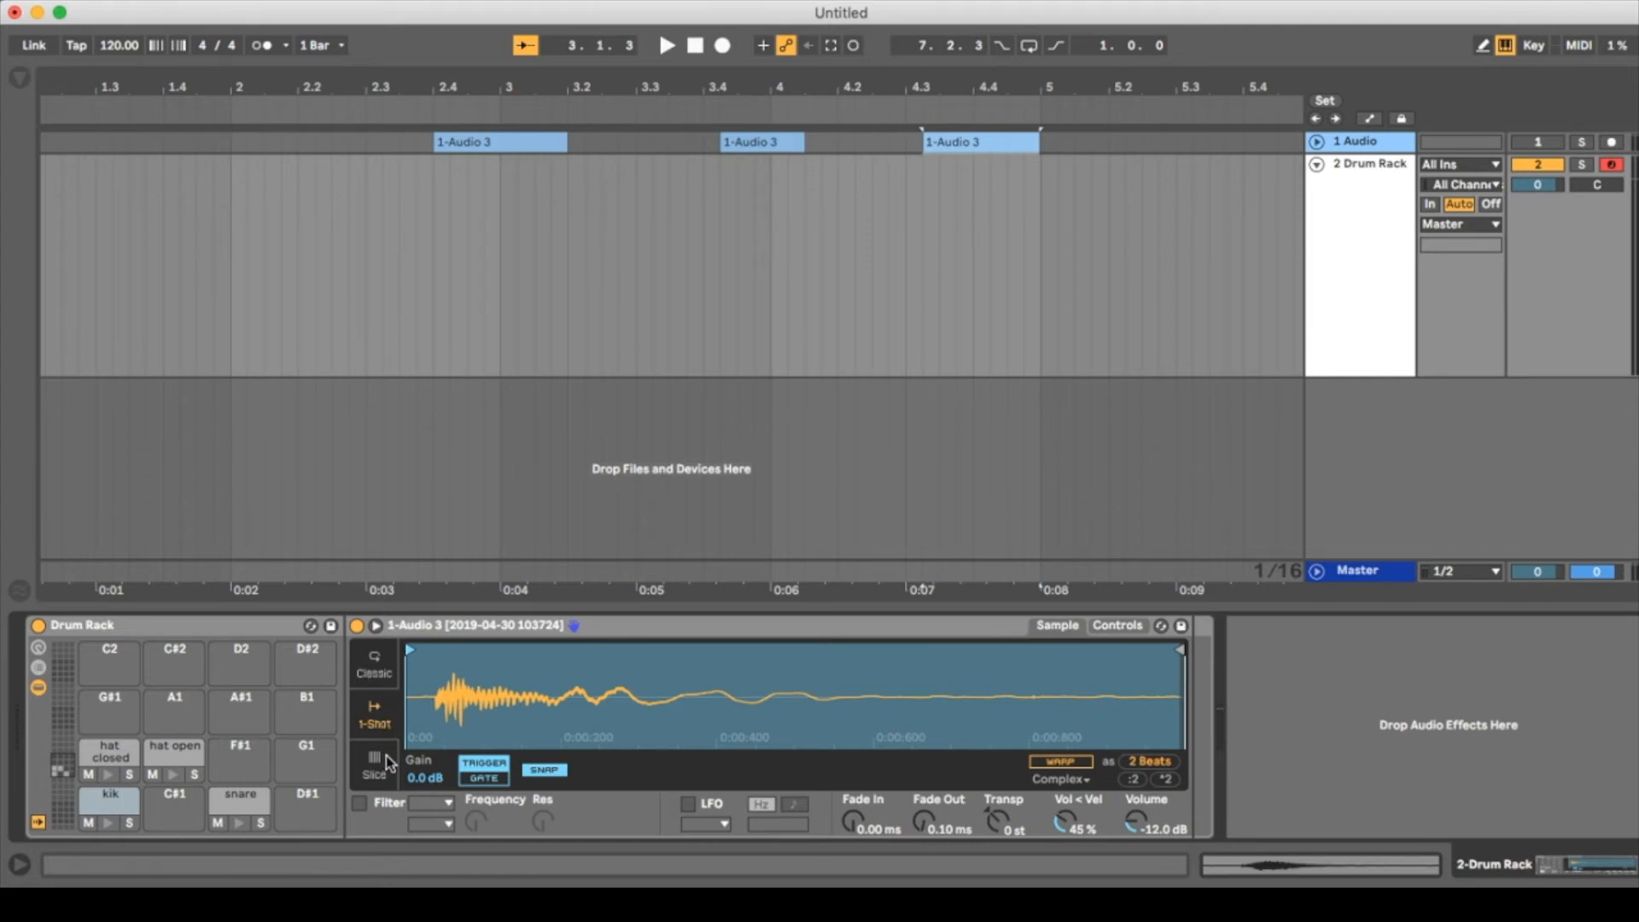
click(375, 664)
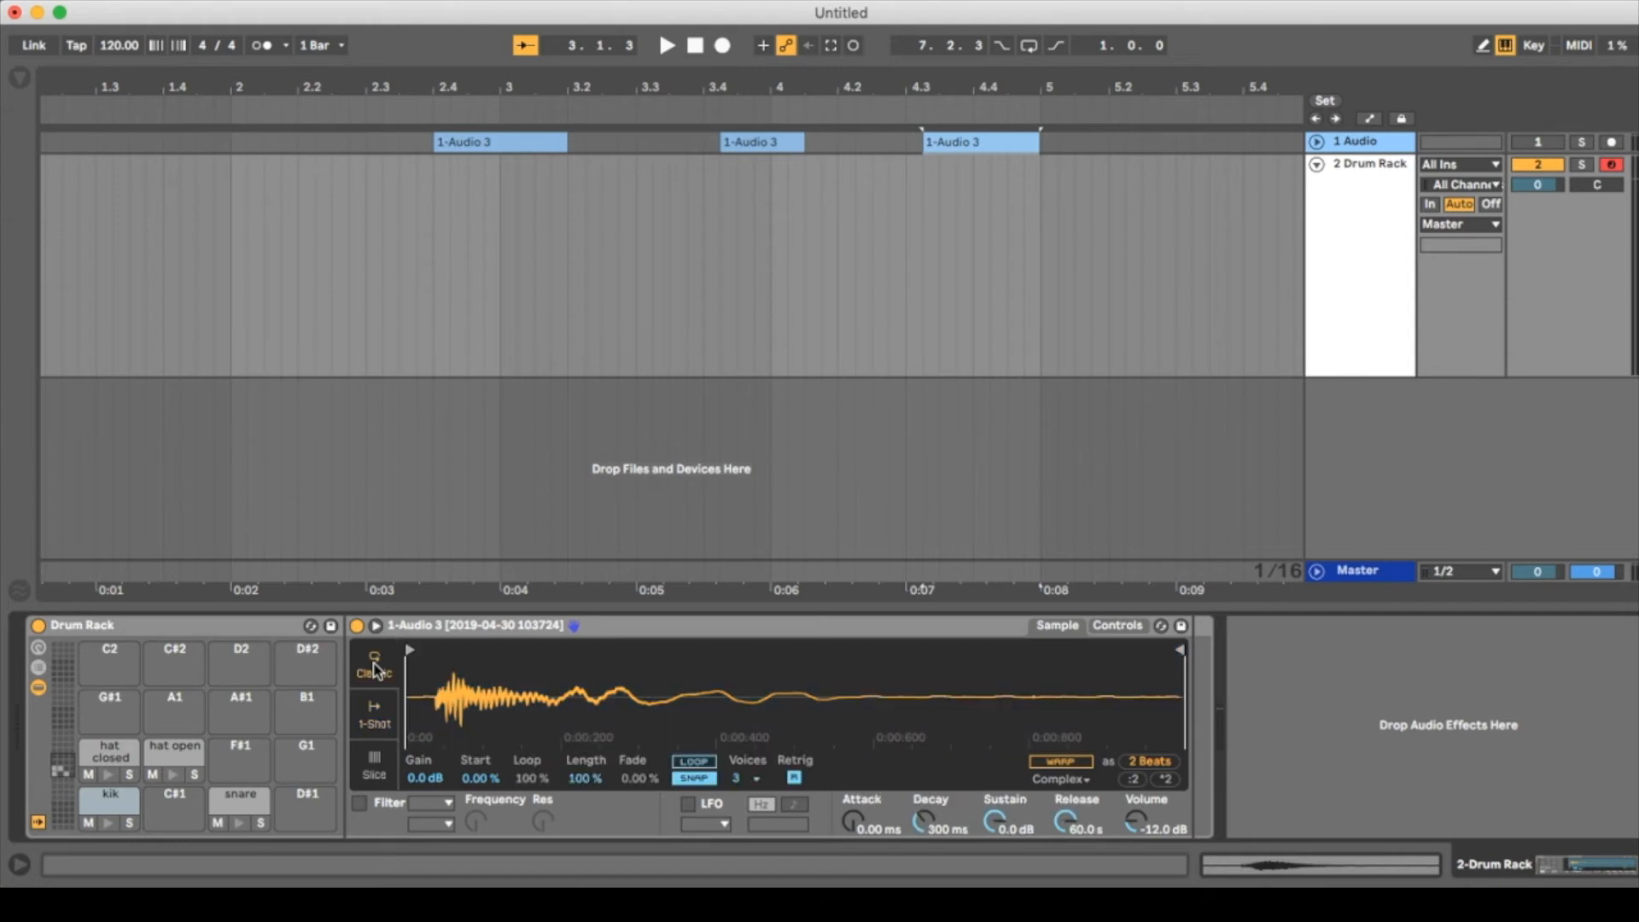
click(243, 801)
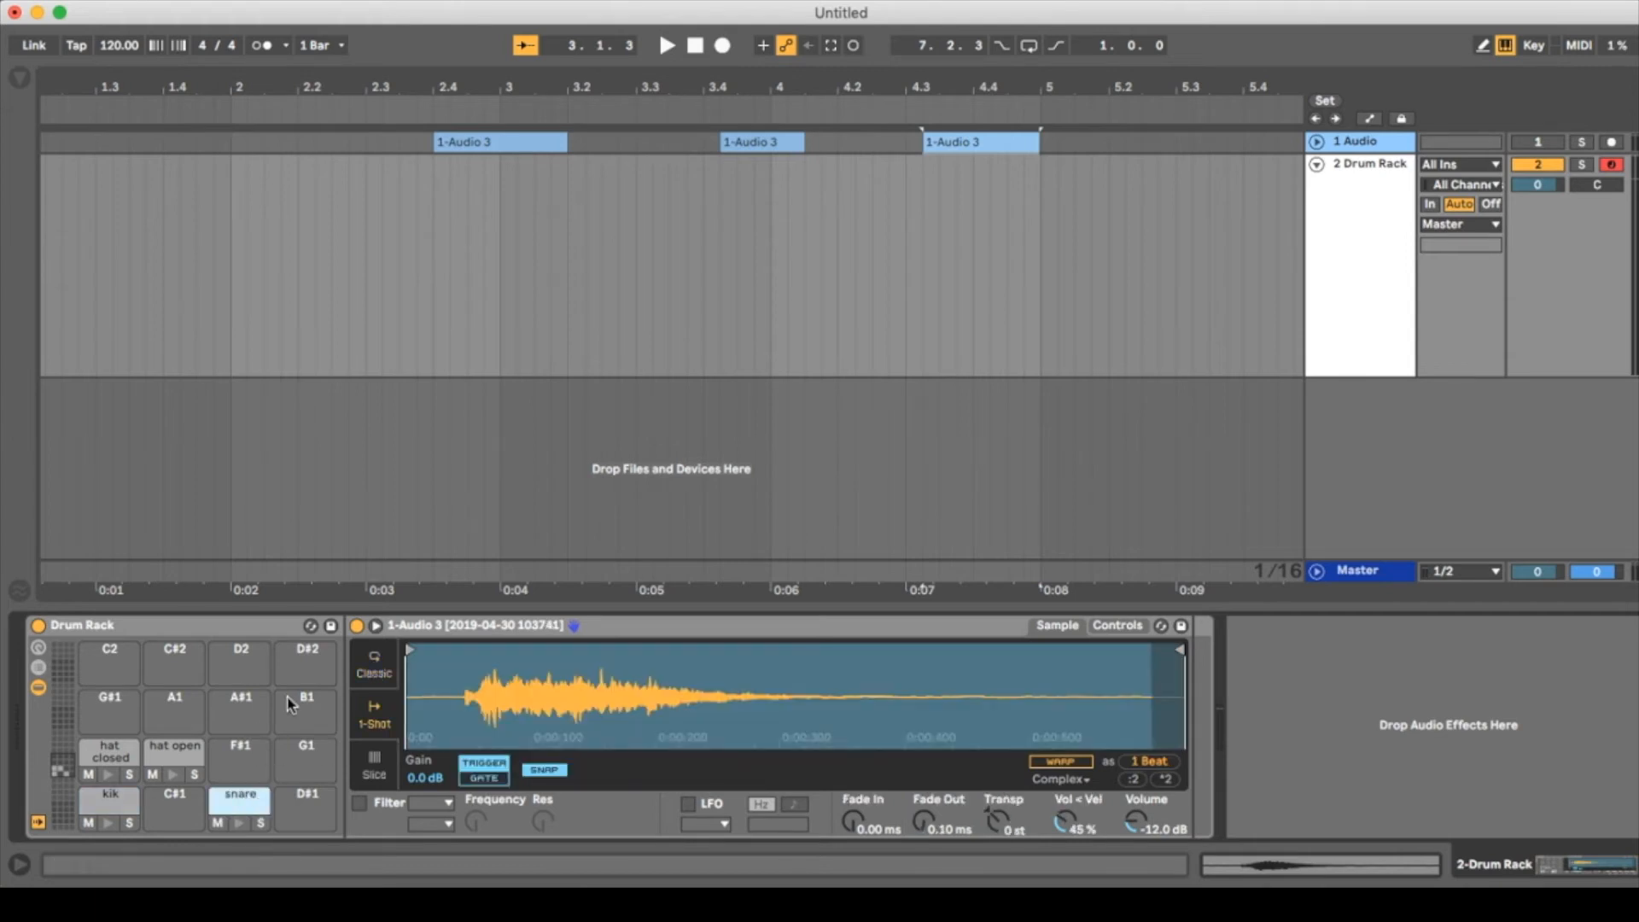
click(101, 756)
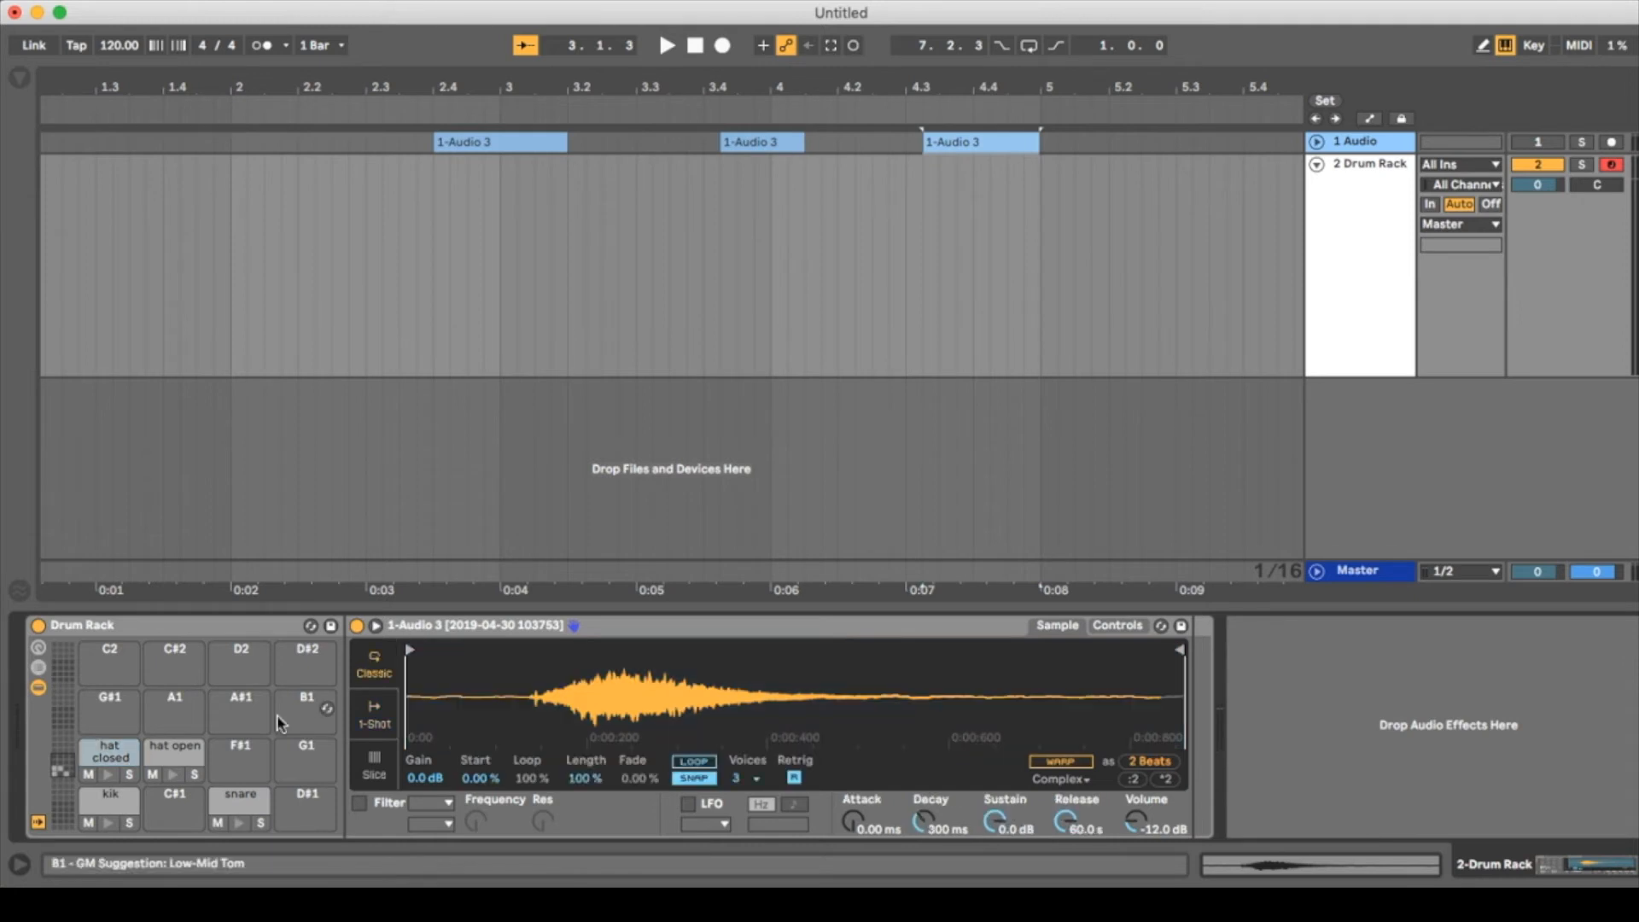
click(169, 753)
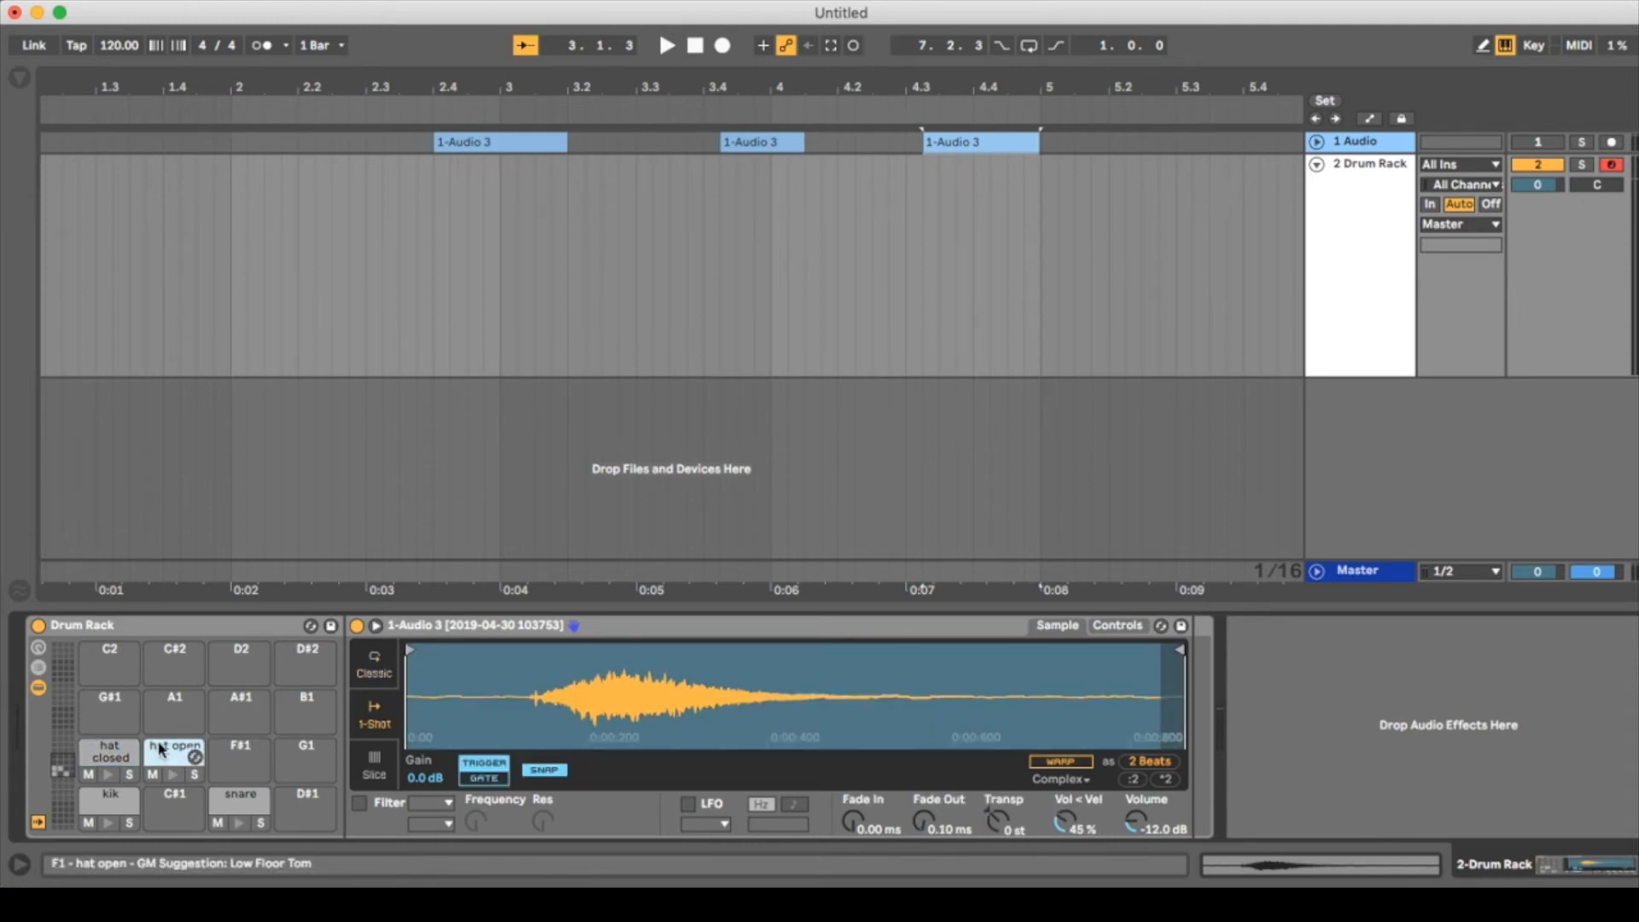
click(370, 662)
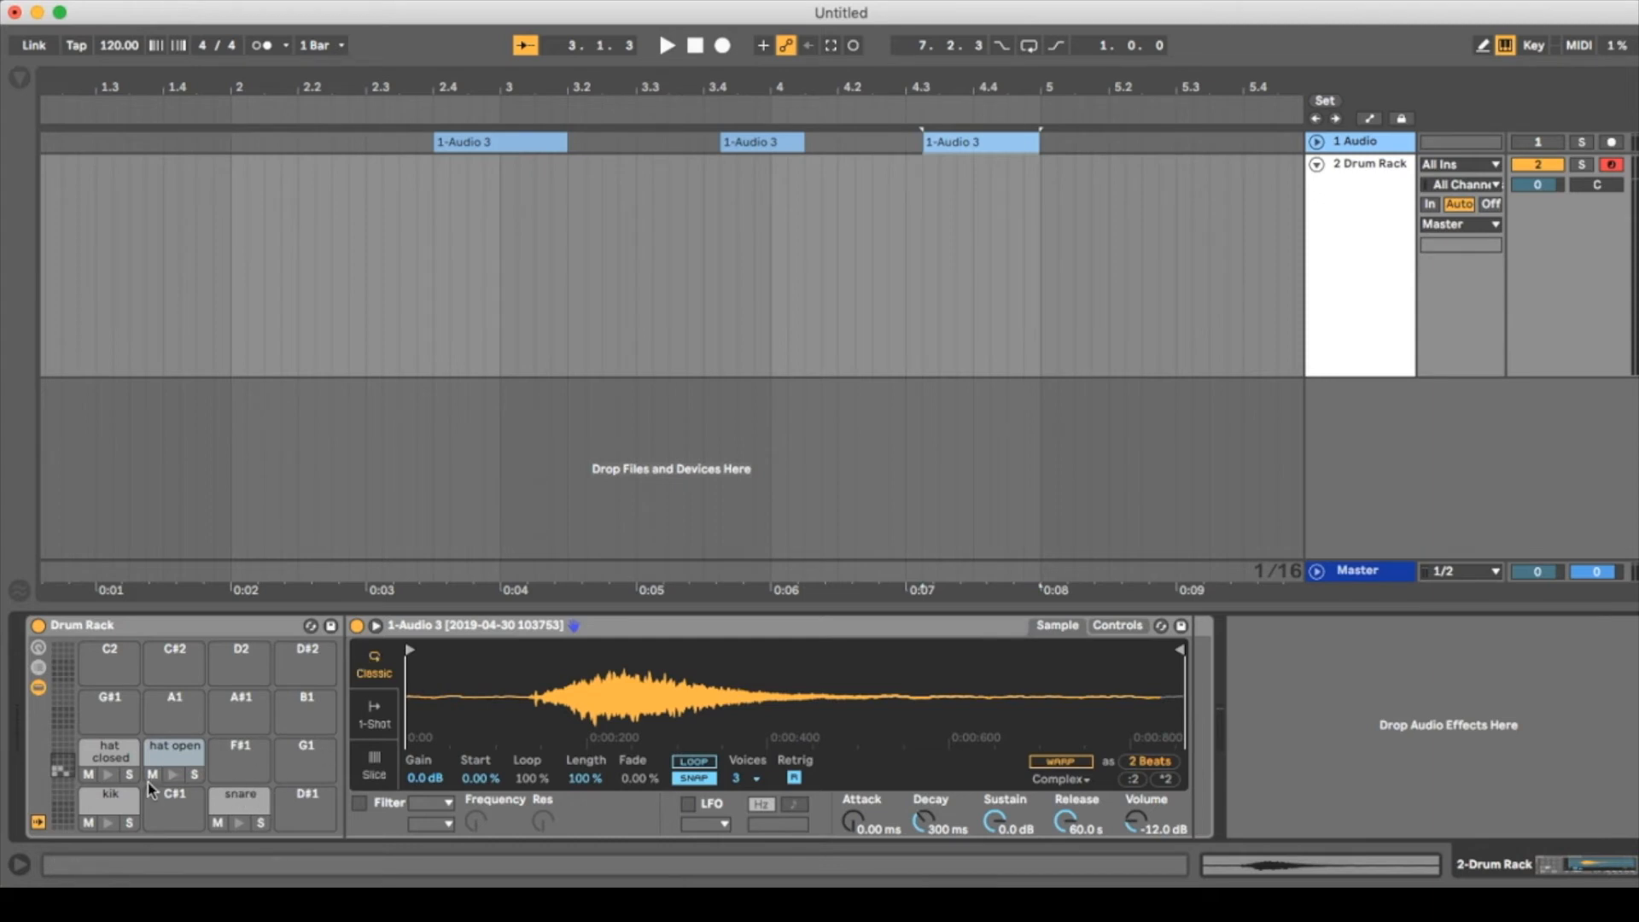
Show the kik sample in the enlarged waveform view and move its start marker to the first transient, at about 40 ms.
click(106, 803)
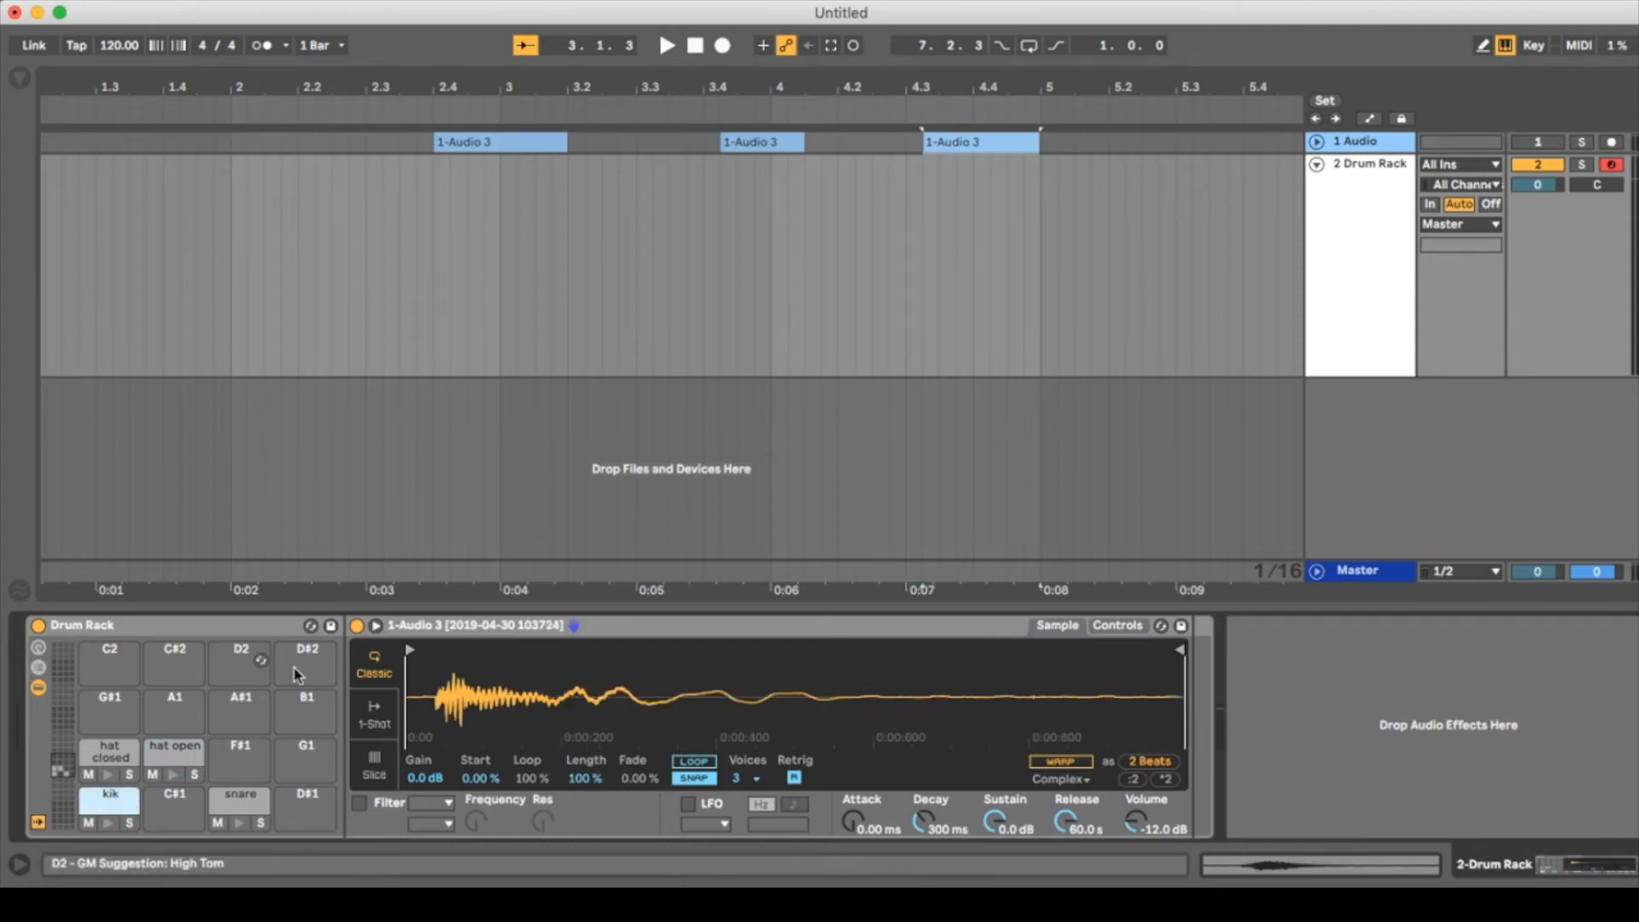
click(378, 627)
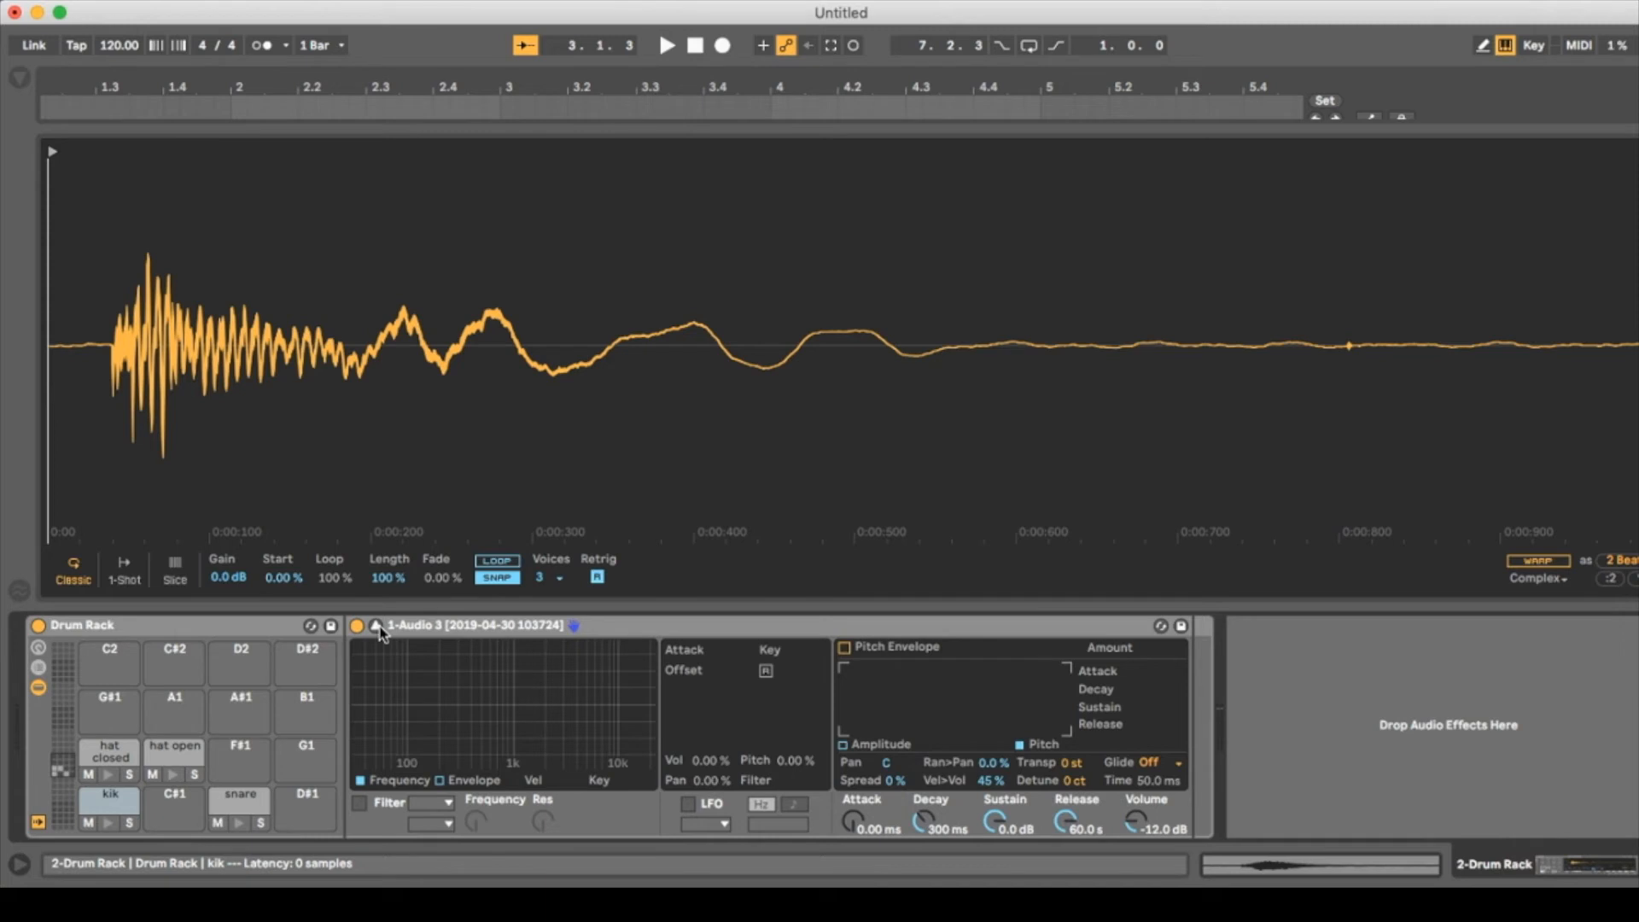
drag(53, 149, 114, 151)
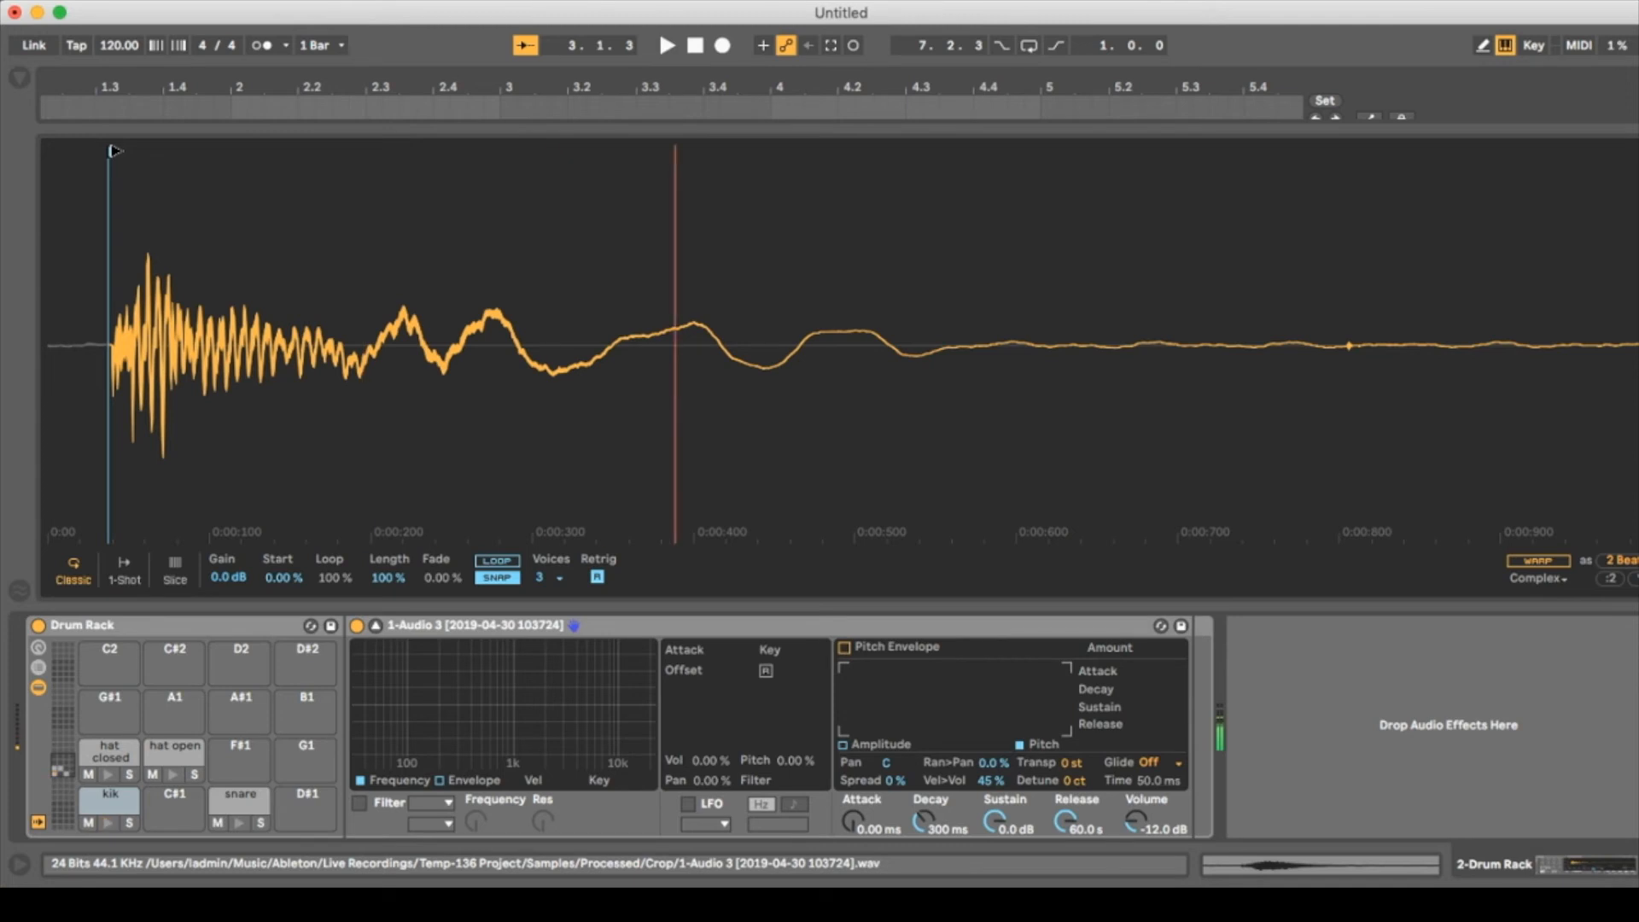
Move the snare sample's start marker past the quiet initial bump to about 60 ms, playing the pad to check it.
click(244, 808)
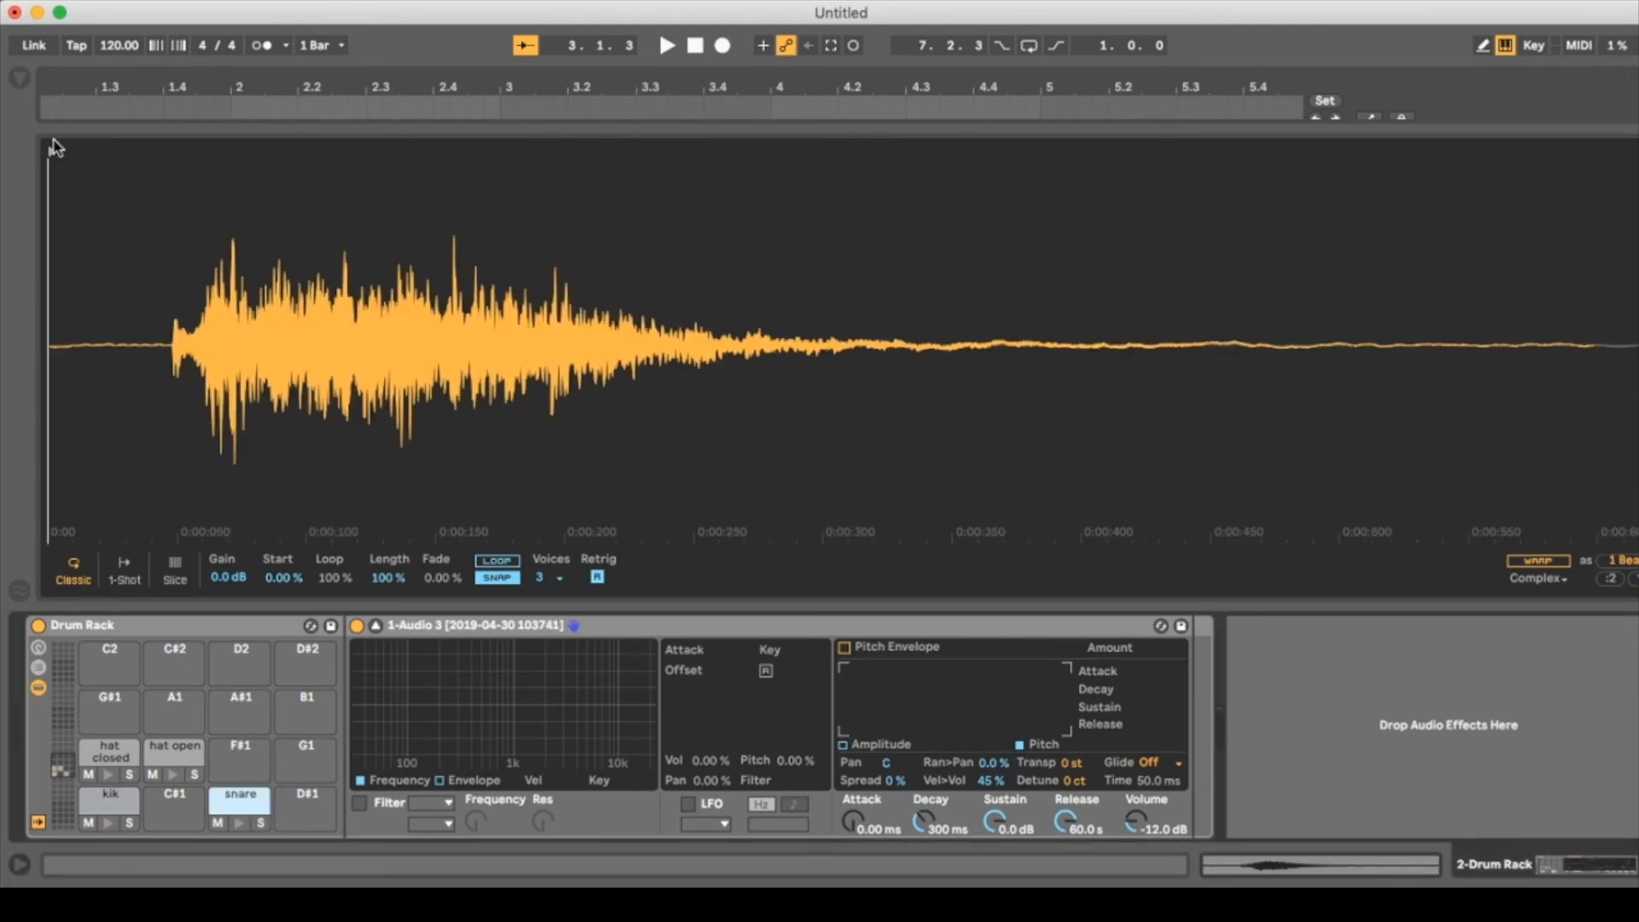
drag(54, 150, 182, 158)
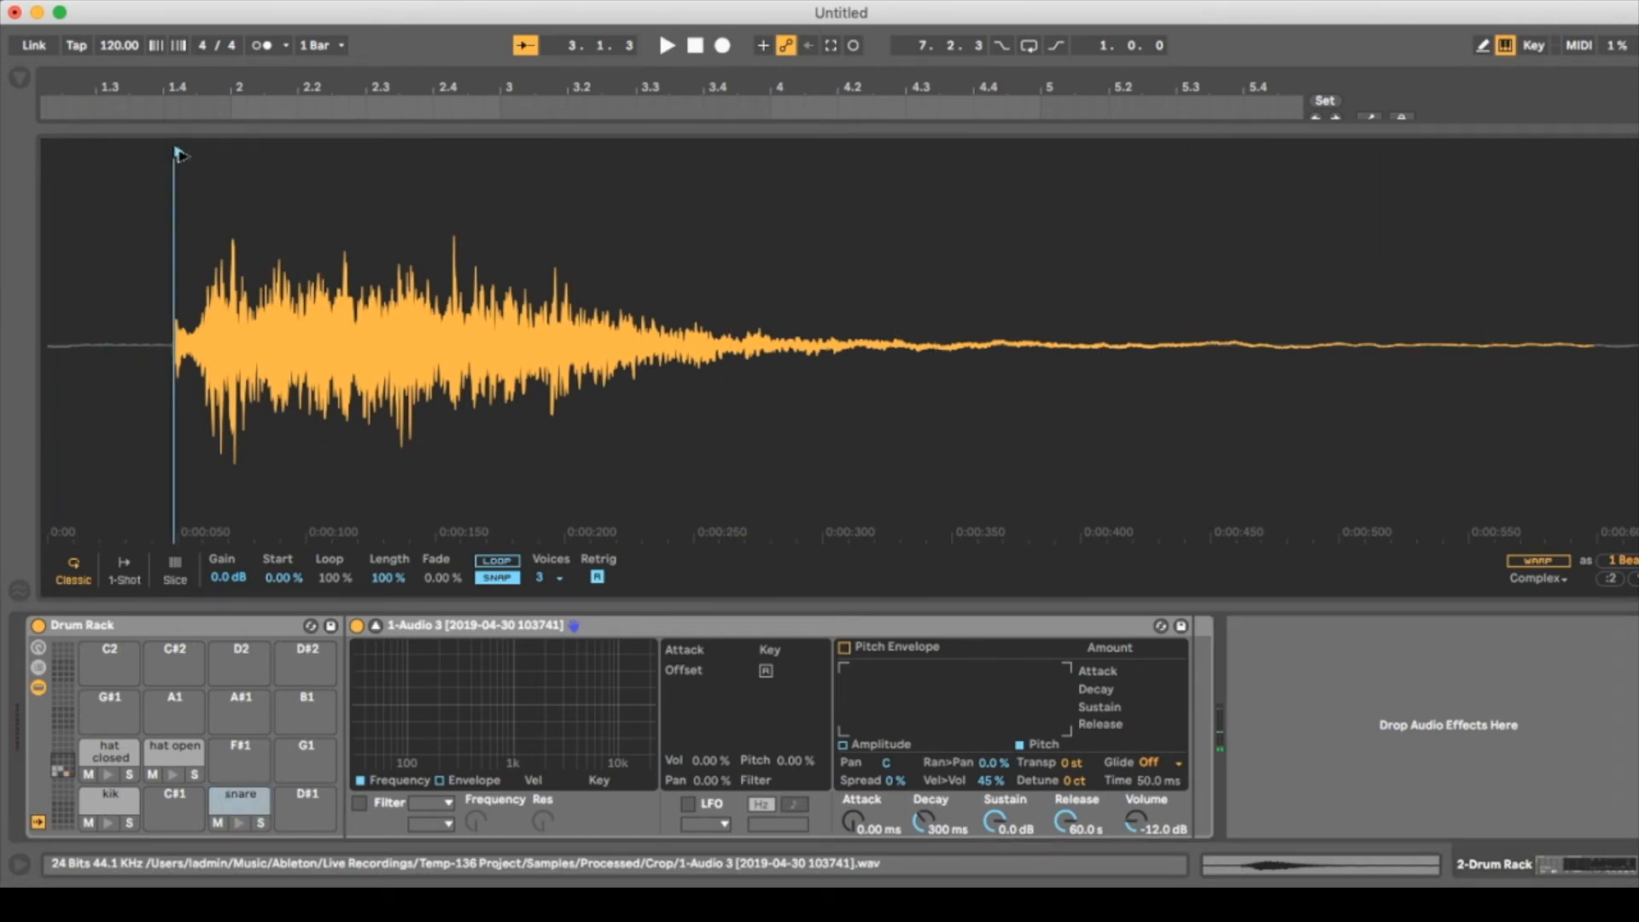
mouse_move(179, 154)
mouse_down()
mouse_move(370, 155)
mouse_move(176, 167)
mouse_move(358, 161)
mouse_move(563, 194)
mouse_move(378, 182)
mouse_move(343, 162)
mouse_move(173, 168)
mouse_up()
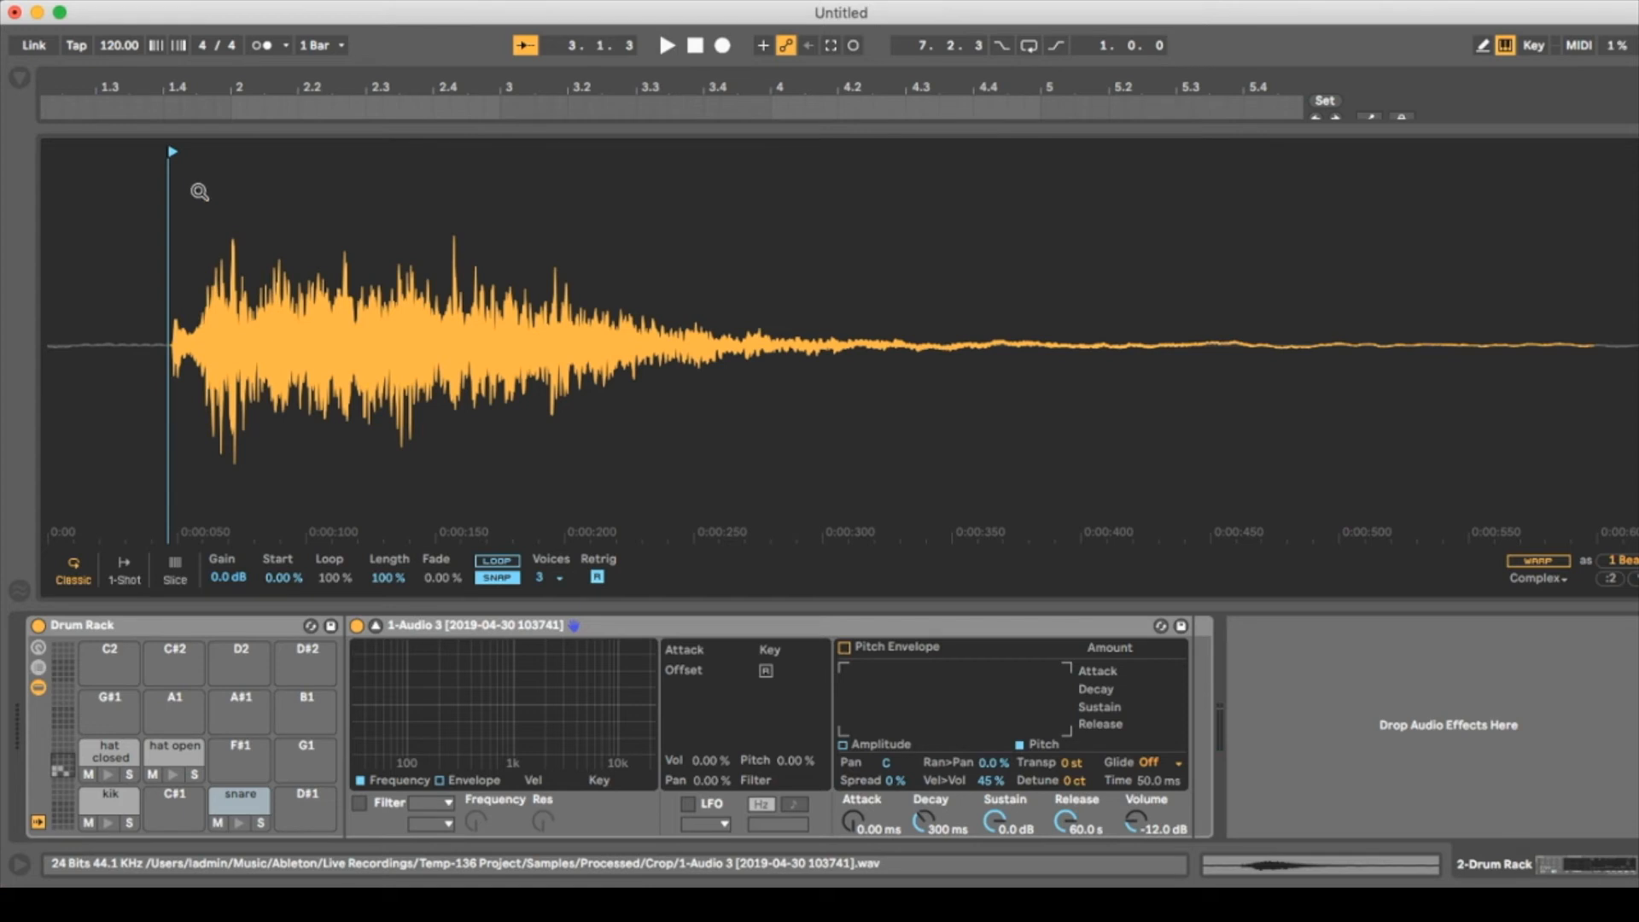
key(s)
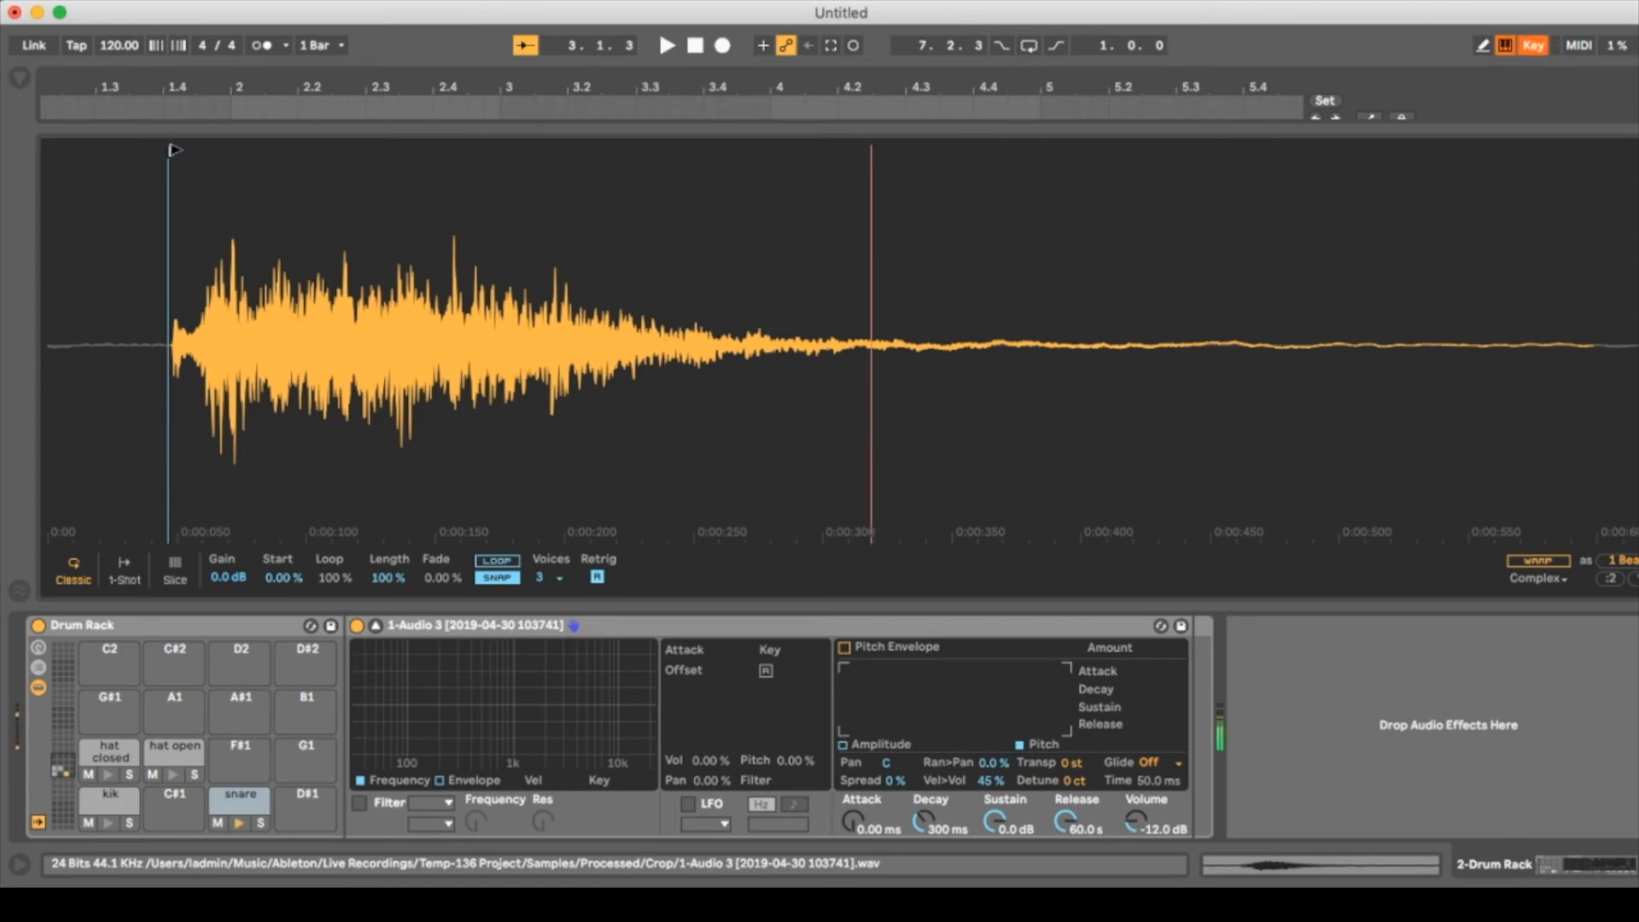
drag(175, 149, 215, 152)
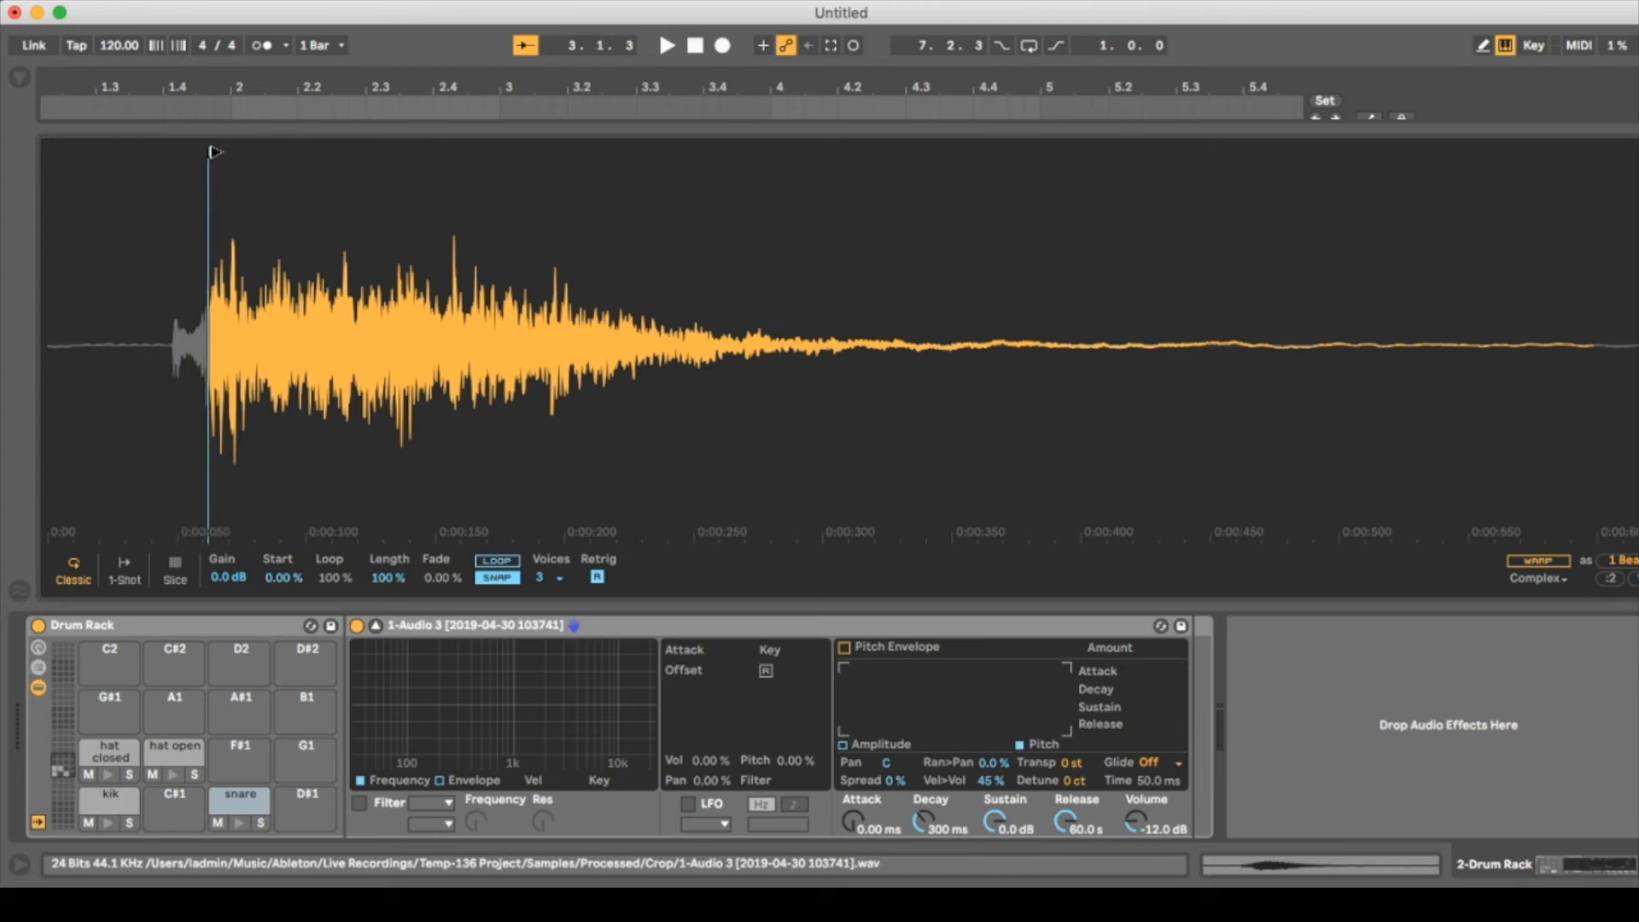
key(s)
key(s)
key(s)
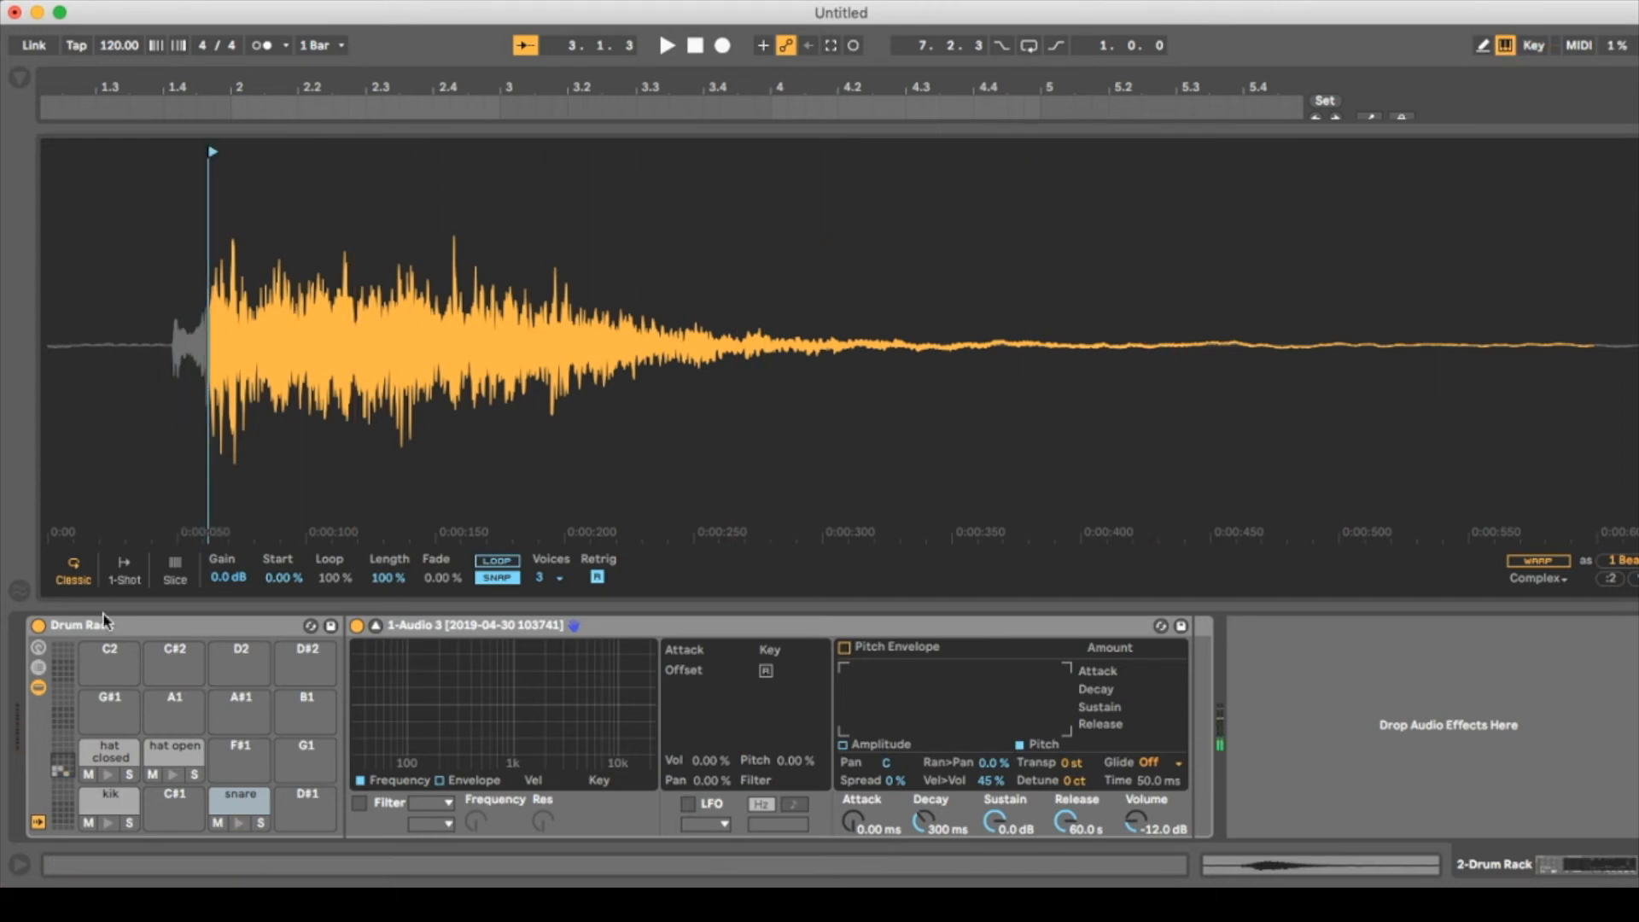
Set the start marker to about 240 ms for the hat closed sample and about 200 ms for hat open, playing them to check.
click(98, 756)
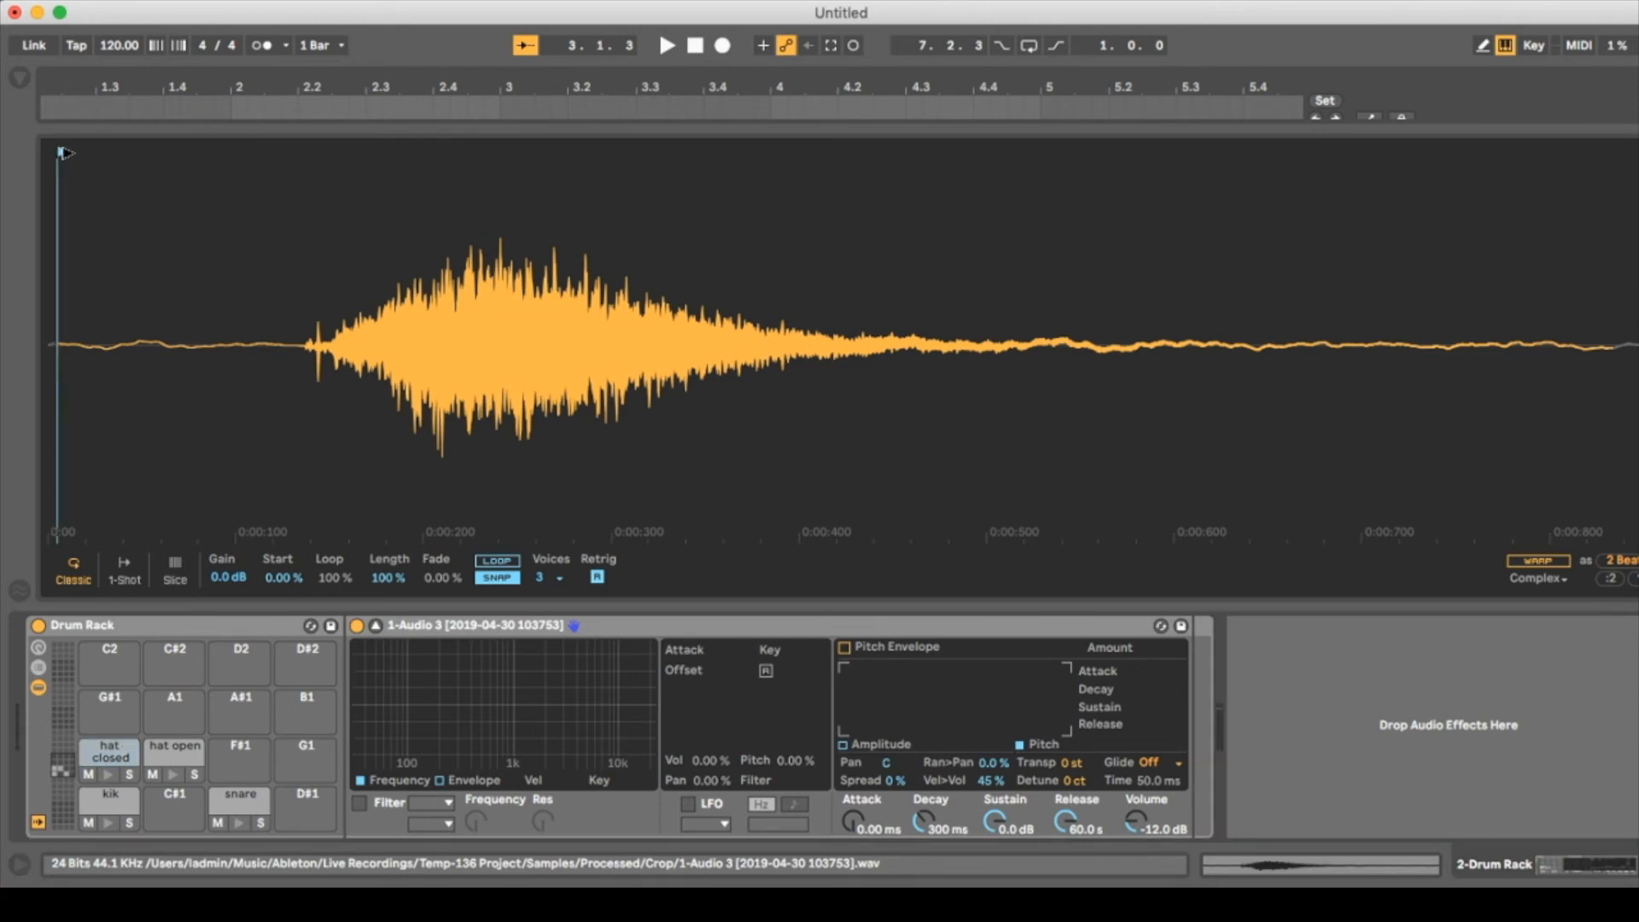
key(s)
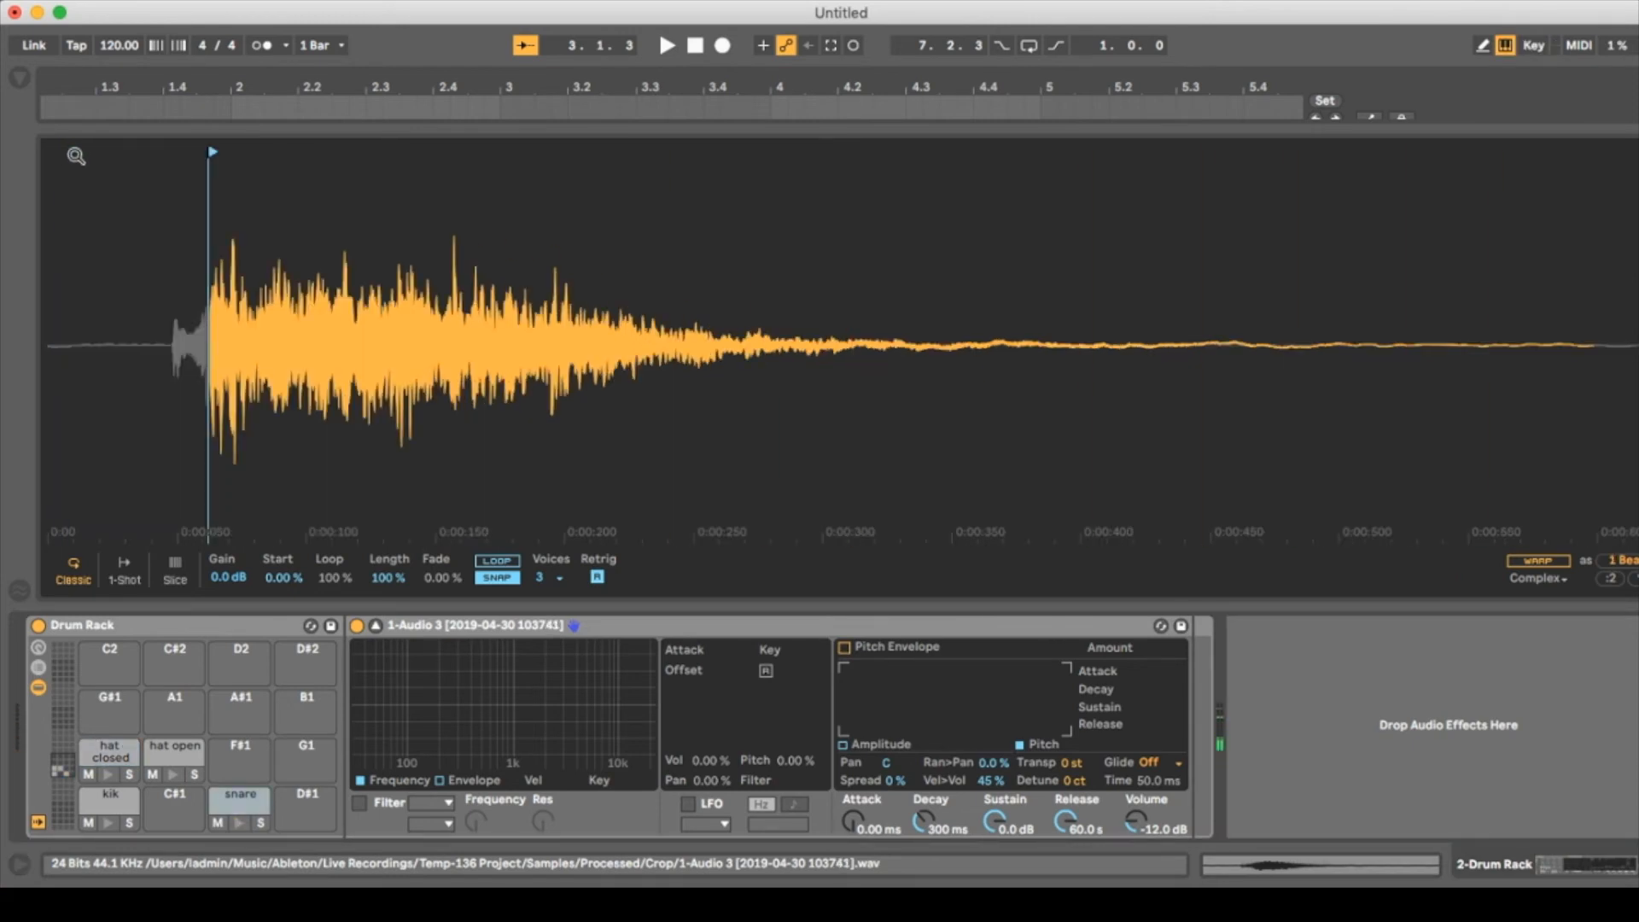
key(d)
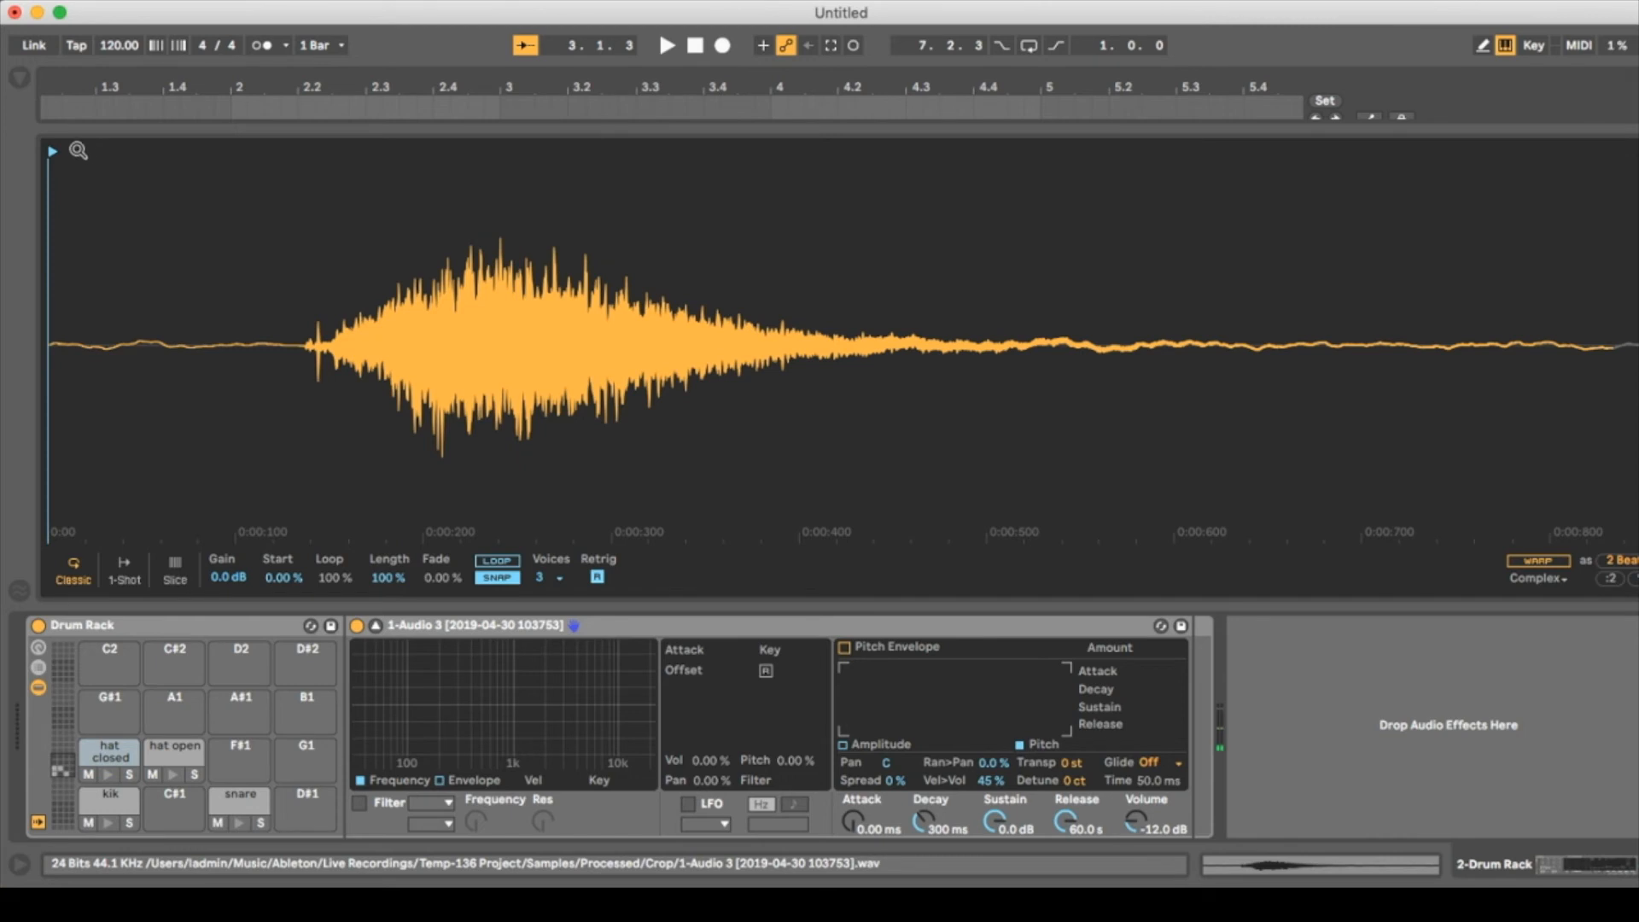
drag(55, 151, 313, 170)
key(d)
key(d)
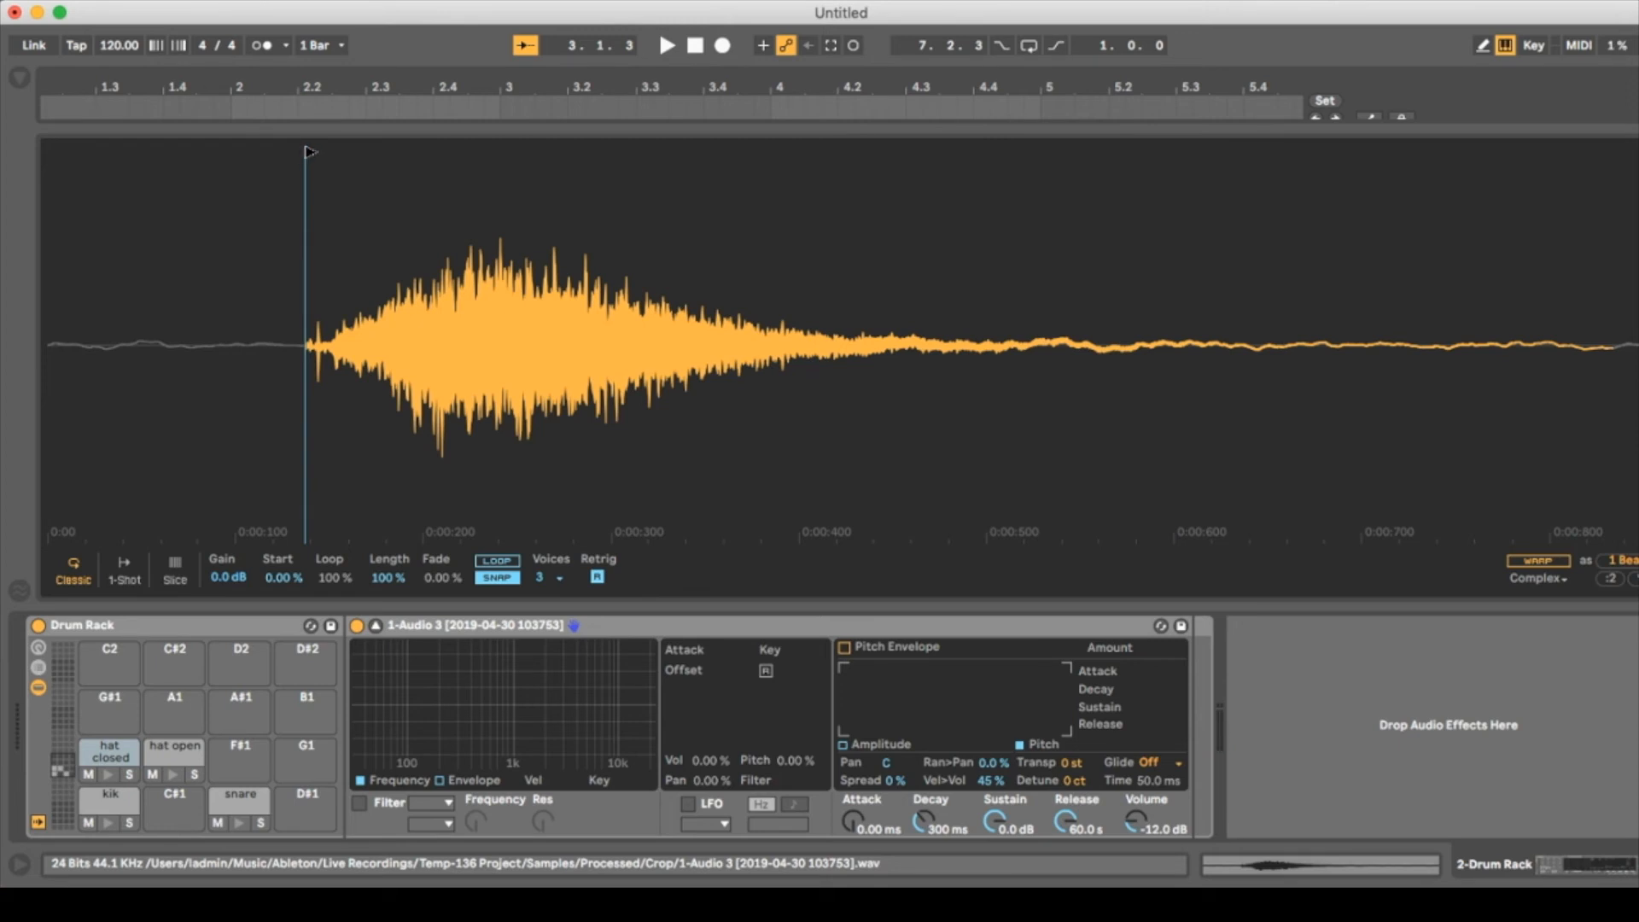
key(d)
key(d)
drag(309, 151, 367, 152)
mouse_move(374, 152)
mouse_down()
mouse_move(504, 162)
mouse_move(321, 162)
mouse_move(506, 174)
mouse_up()
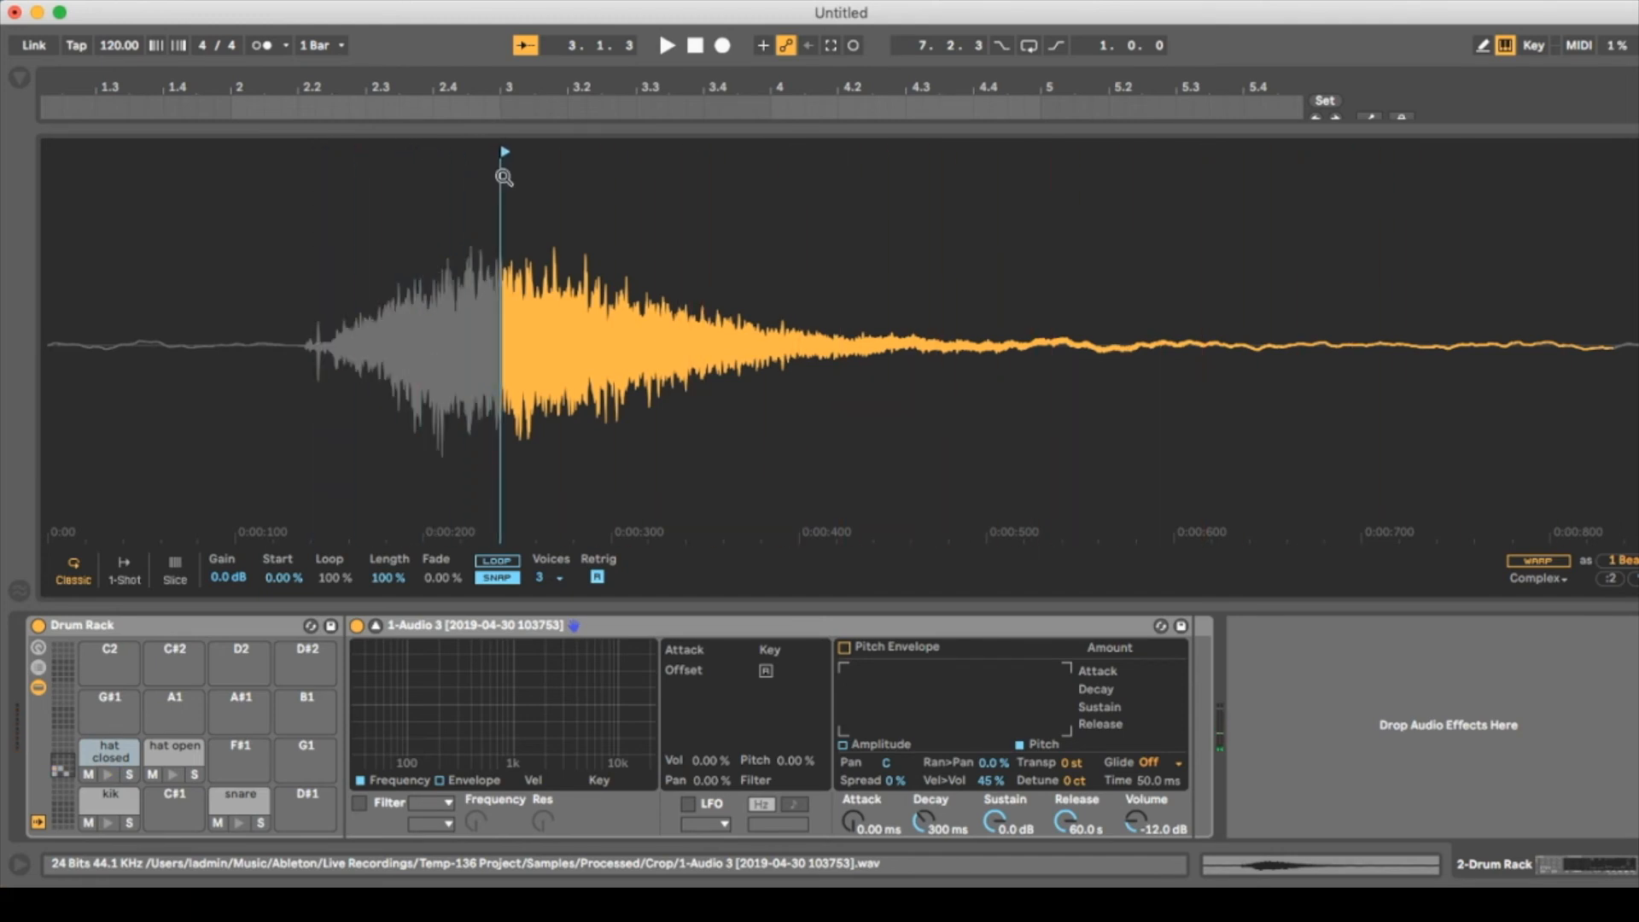
click(170, 763)
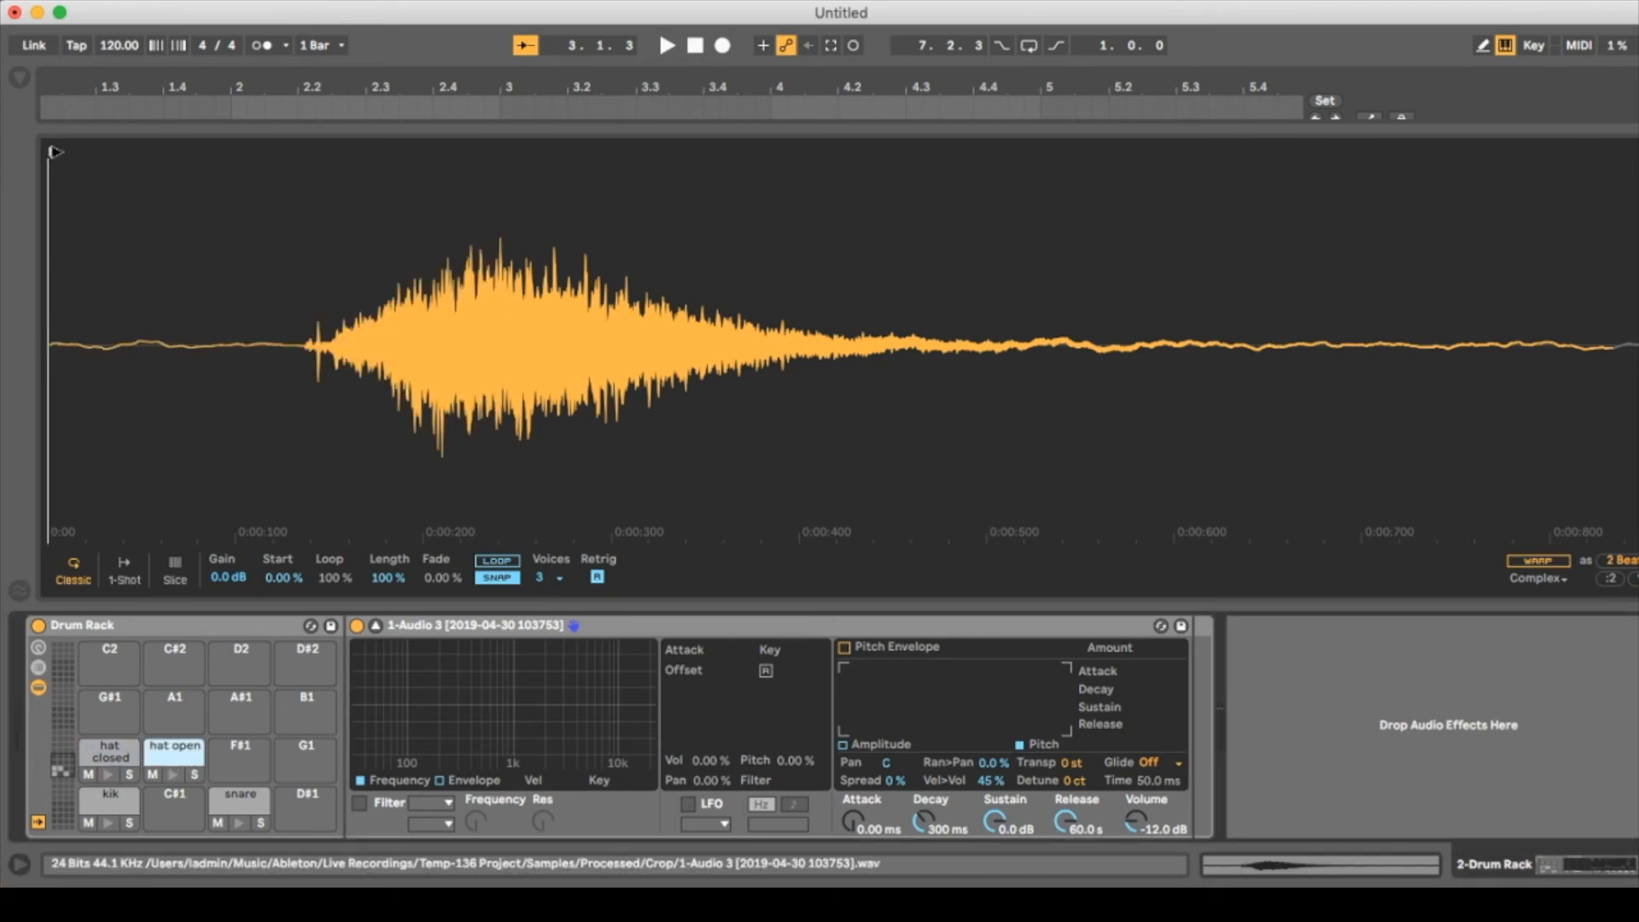
mouse_move(55, 152)
mouse_down()
mouse_move(485, 198)
mouse_move(438, 199)
mouse_up()
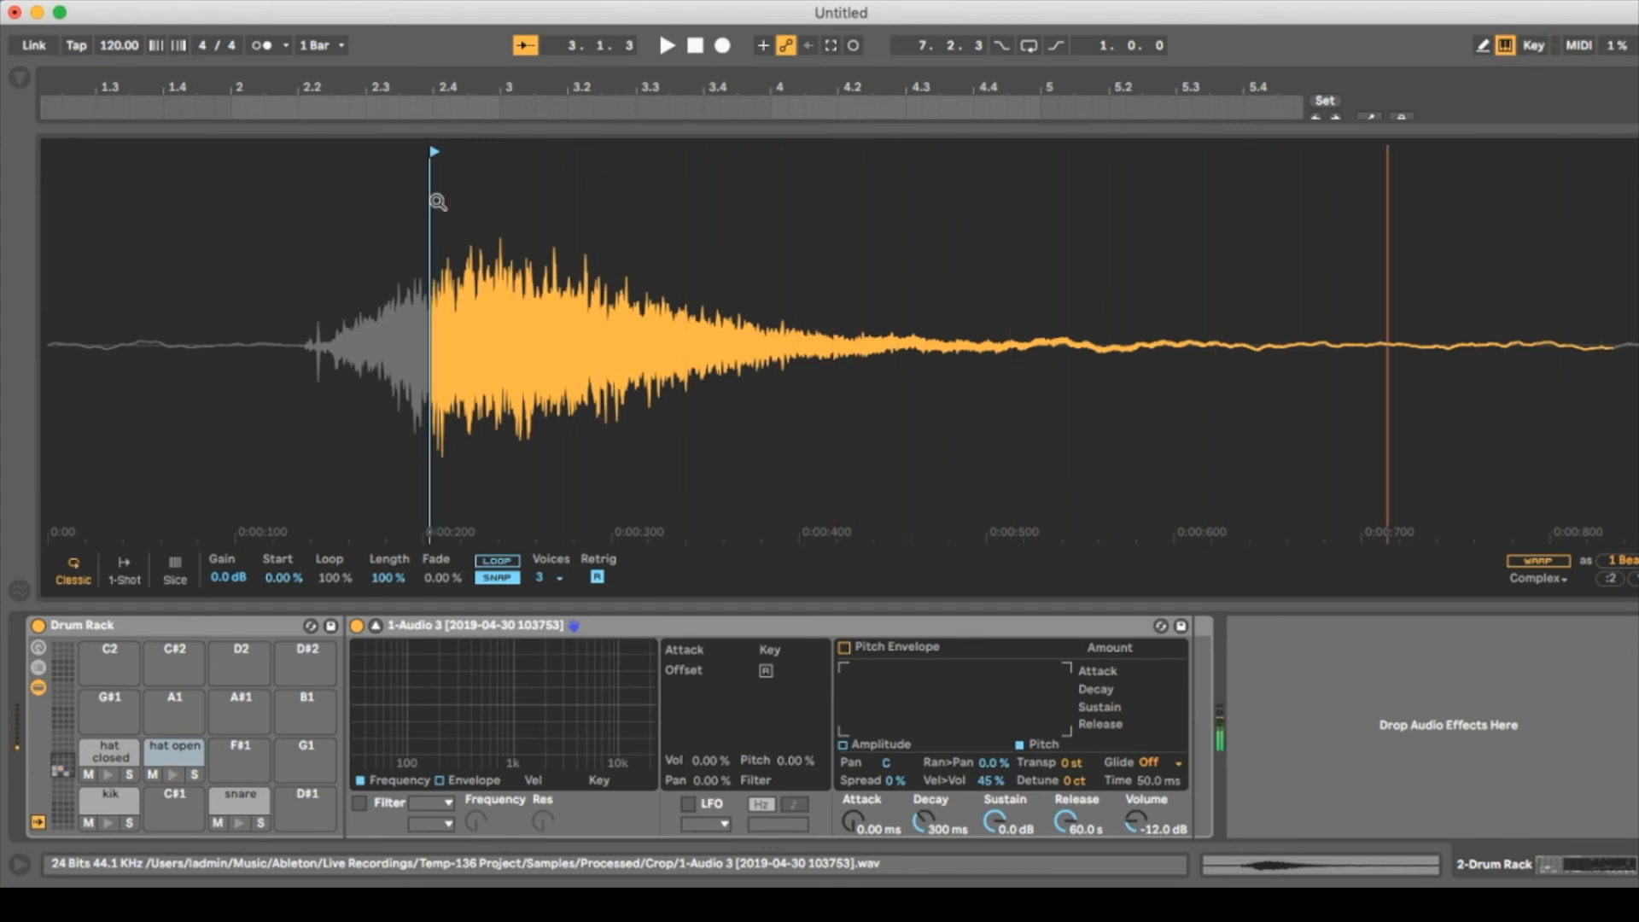
Shape the hat closed pad's amplitude envelope with sustain at -inf dB and a decay of 218 ms.
click(98, 752)
click(98, 752)
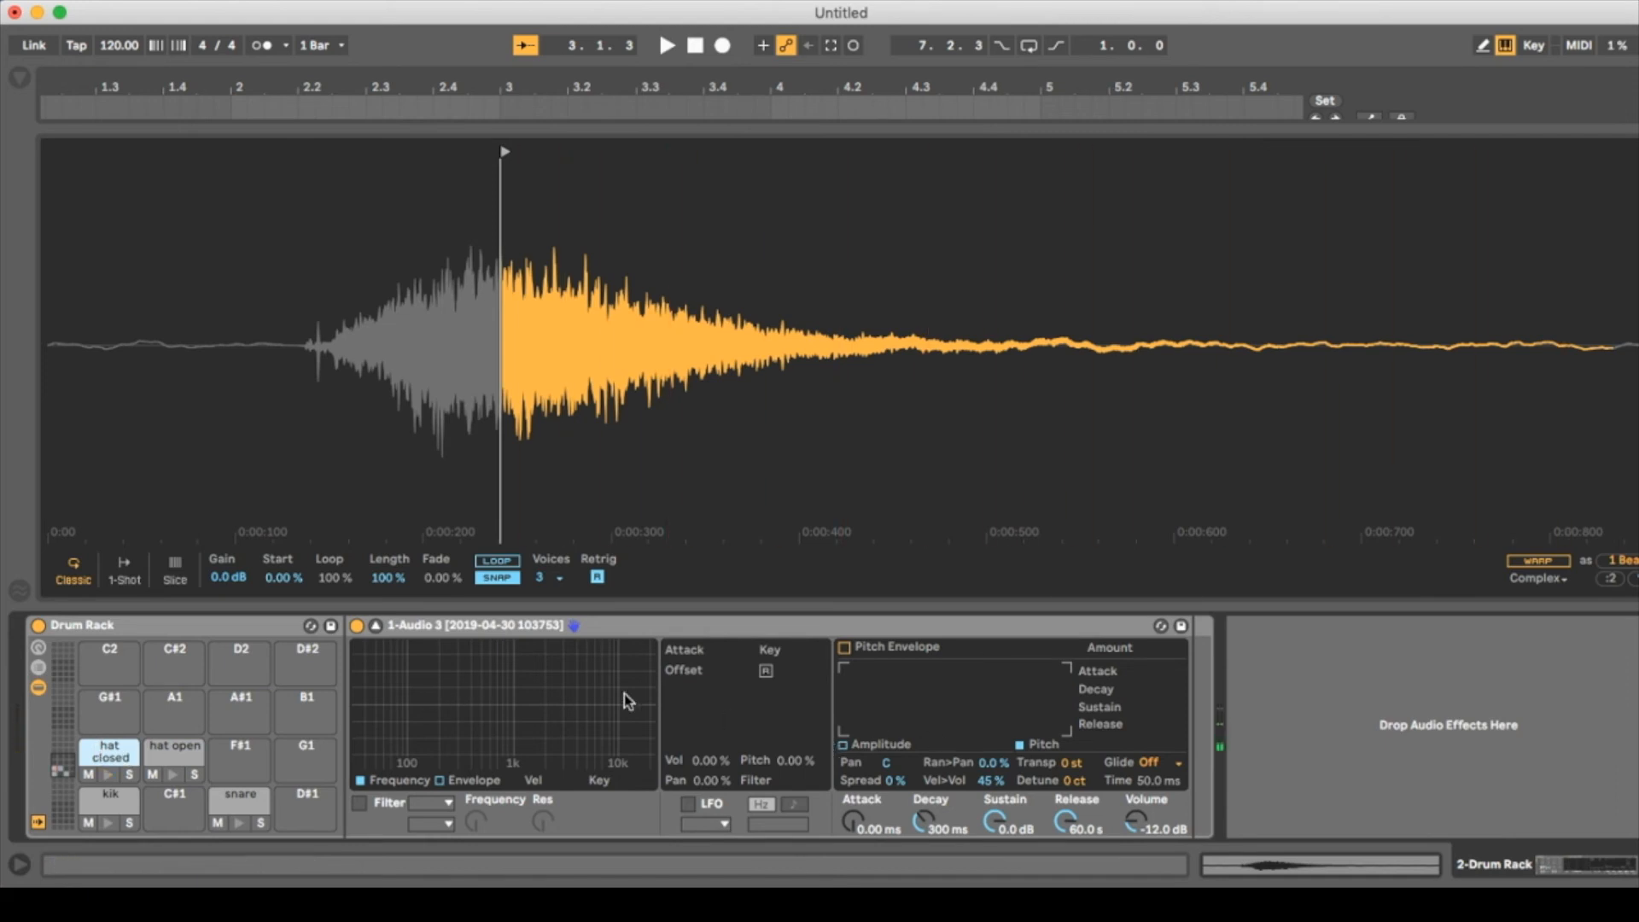
click(843, 745)
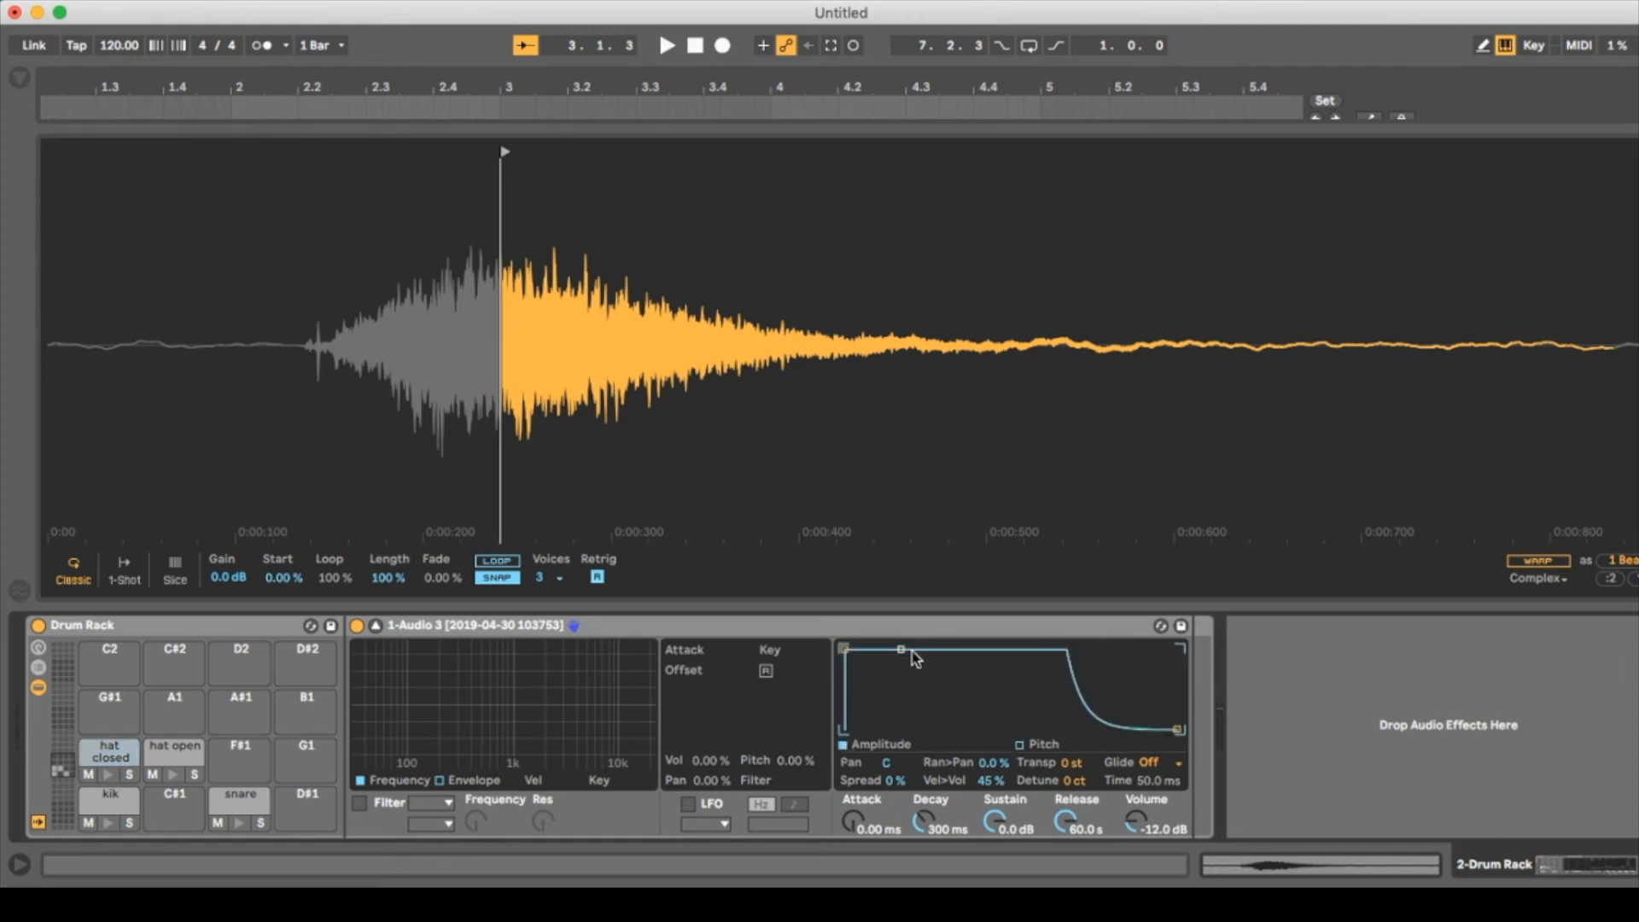
drag(904, 650, 912, 730)
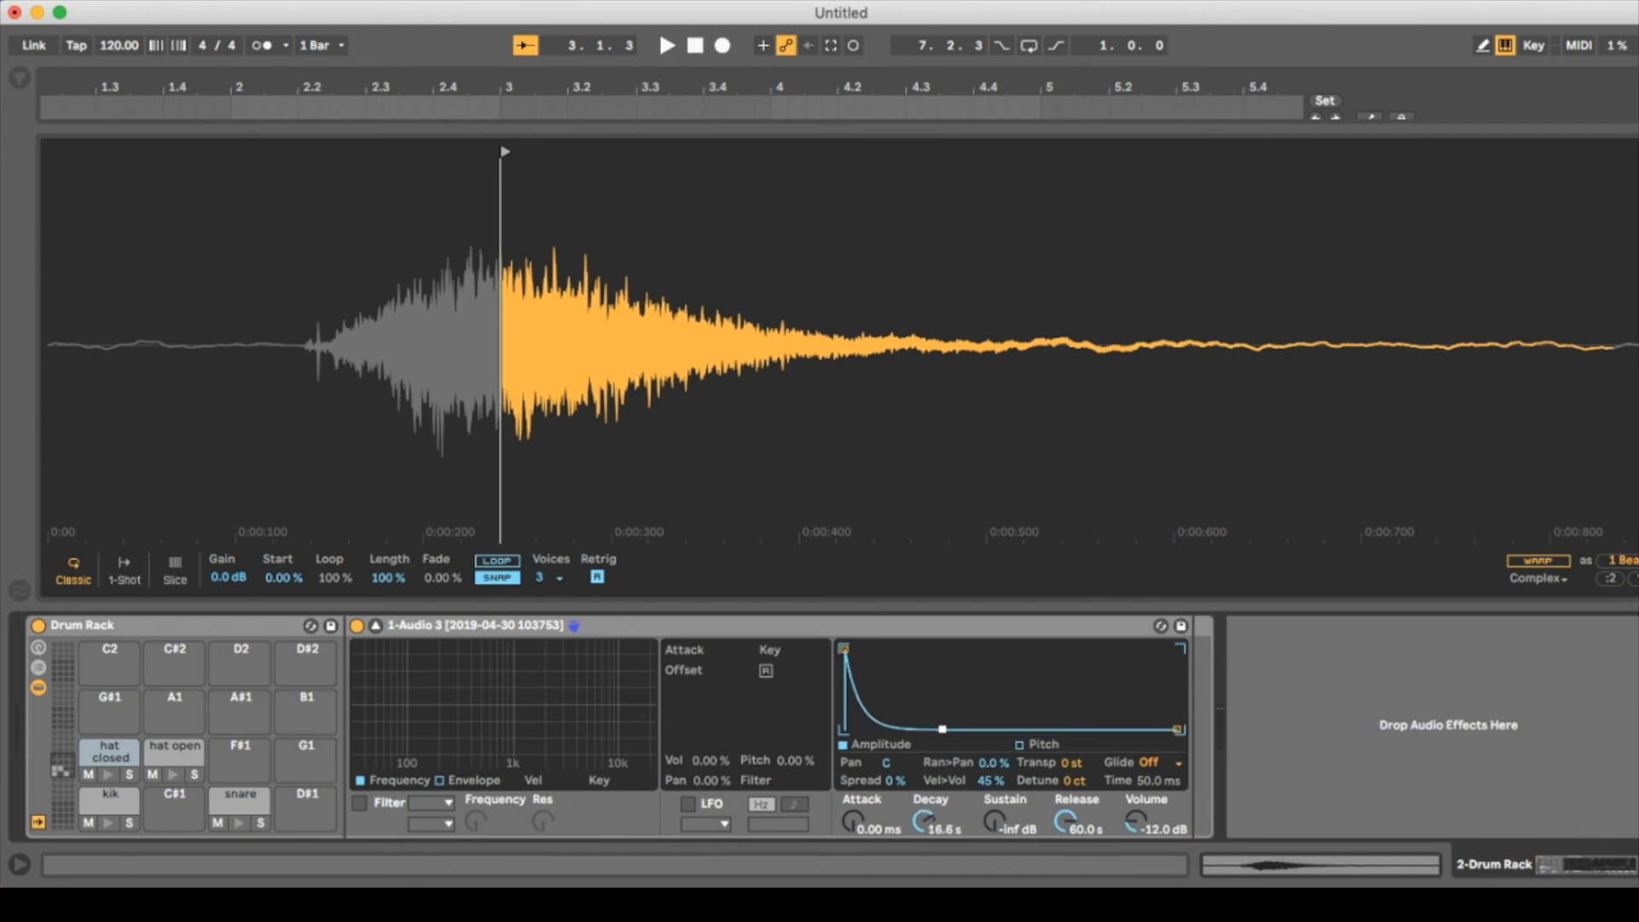
drag(942, 729, 912, 734)
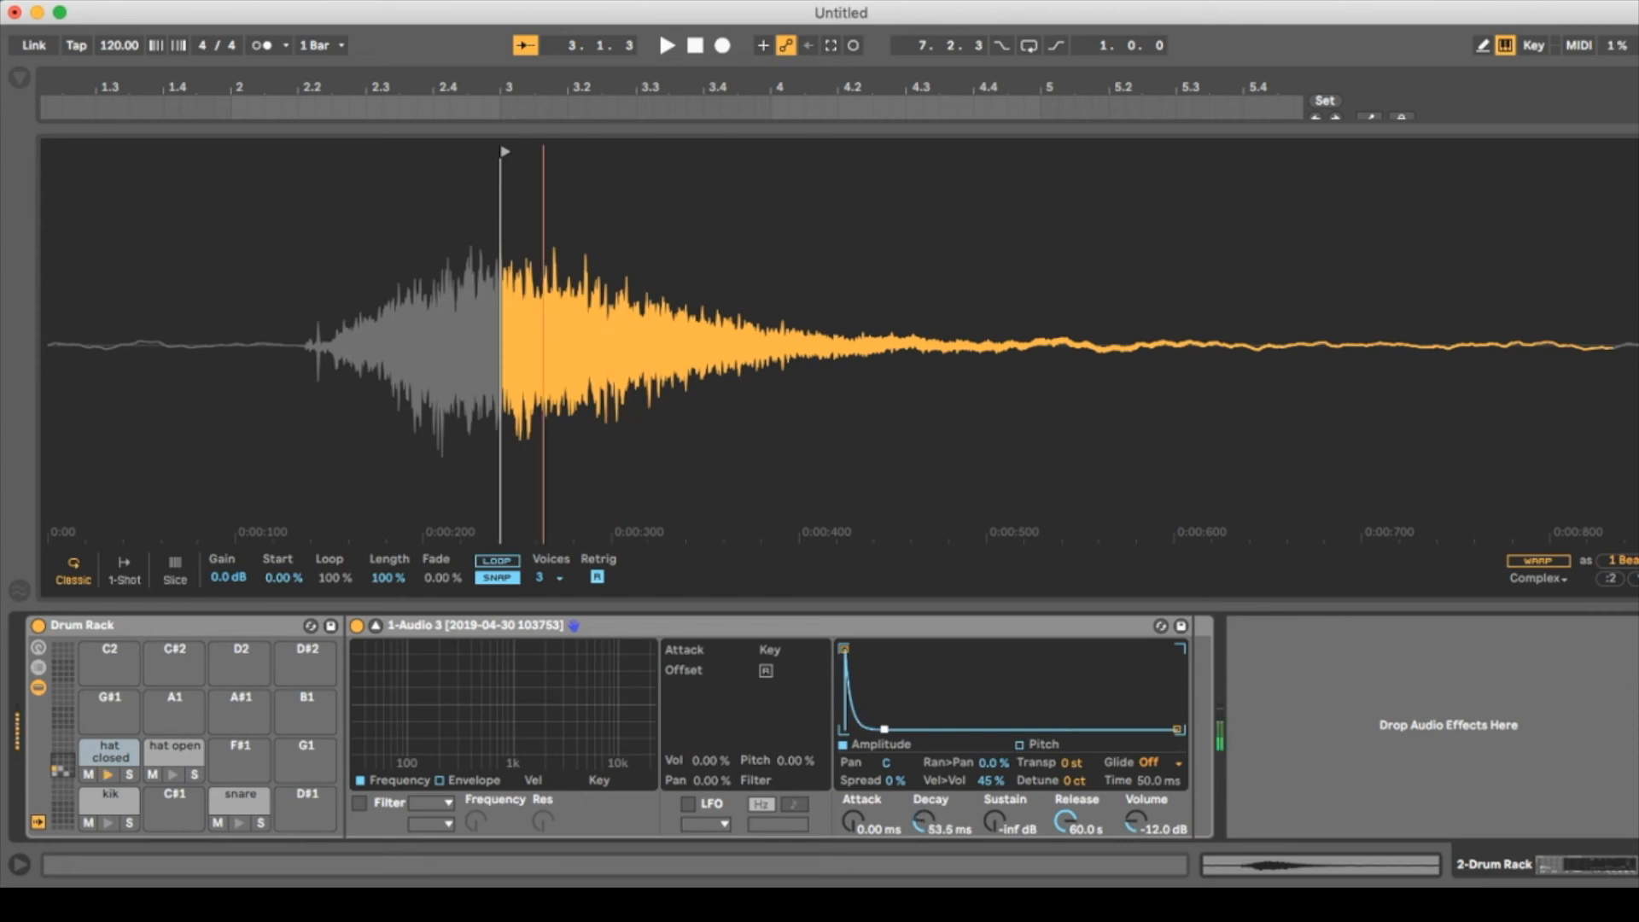
drag(882, 729, 900, 731)
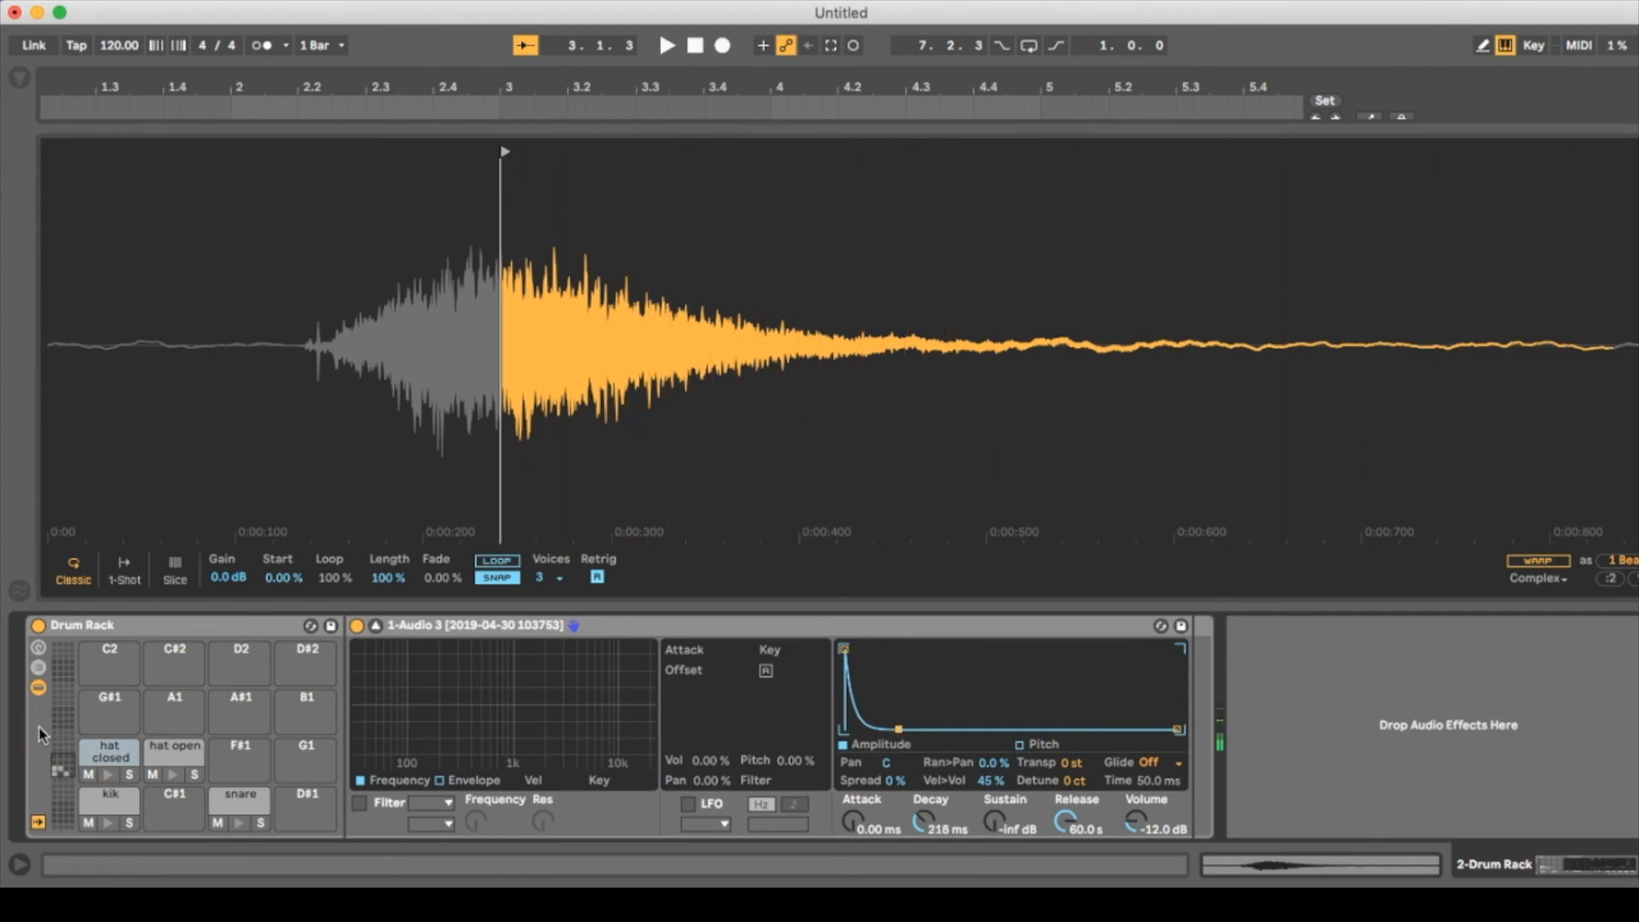
Shape the hat open pad's amplitude envelope with sustain at -inf dB and a decay of 1.59 s, and audition it.
click(162, 752)
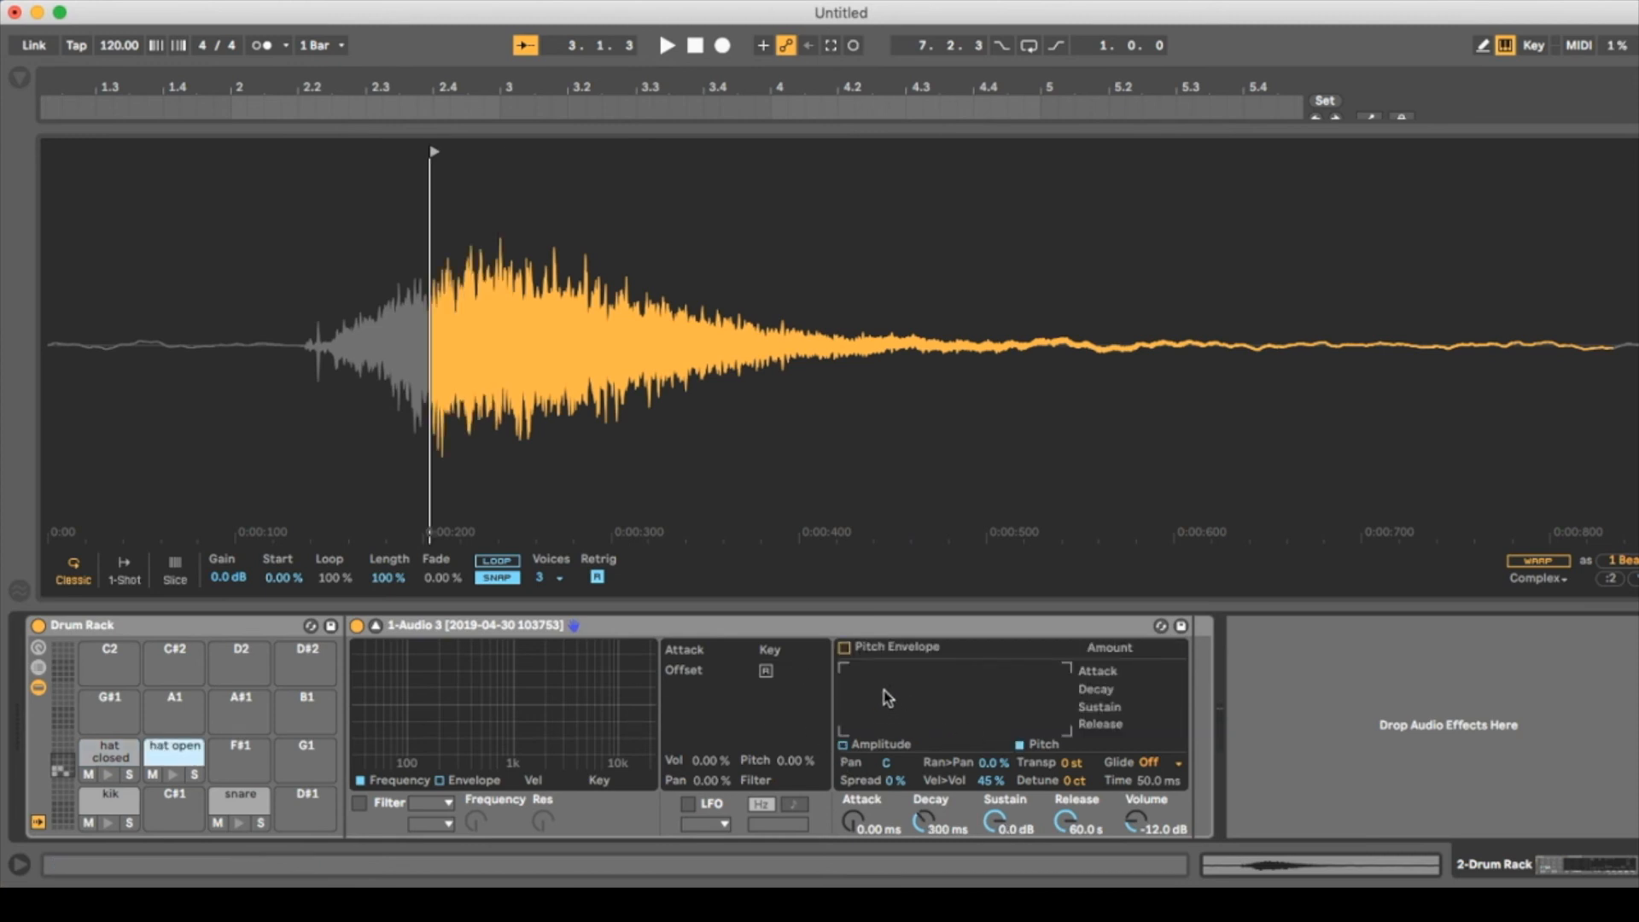
click(842, 746)
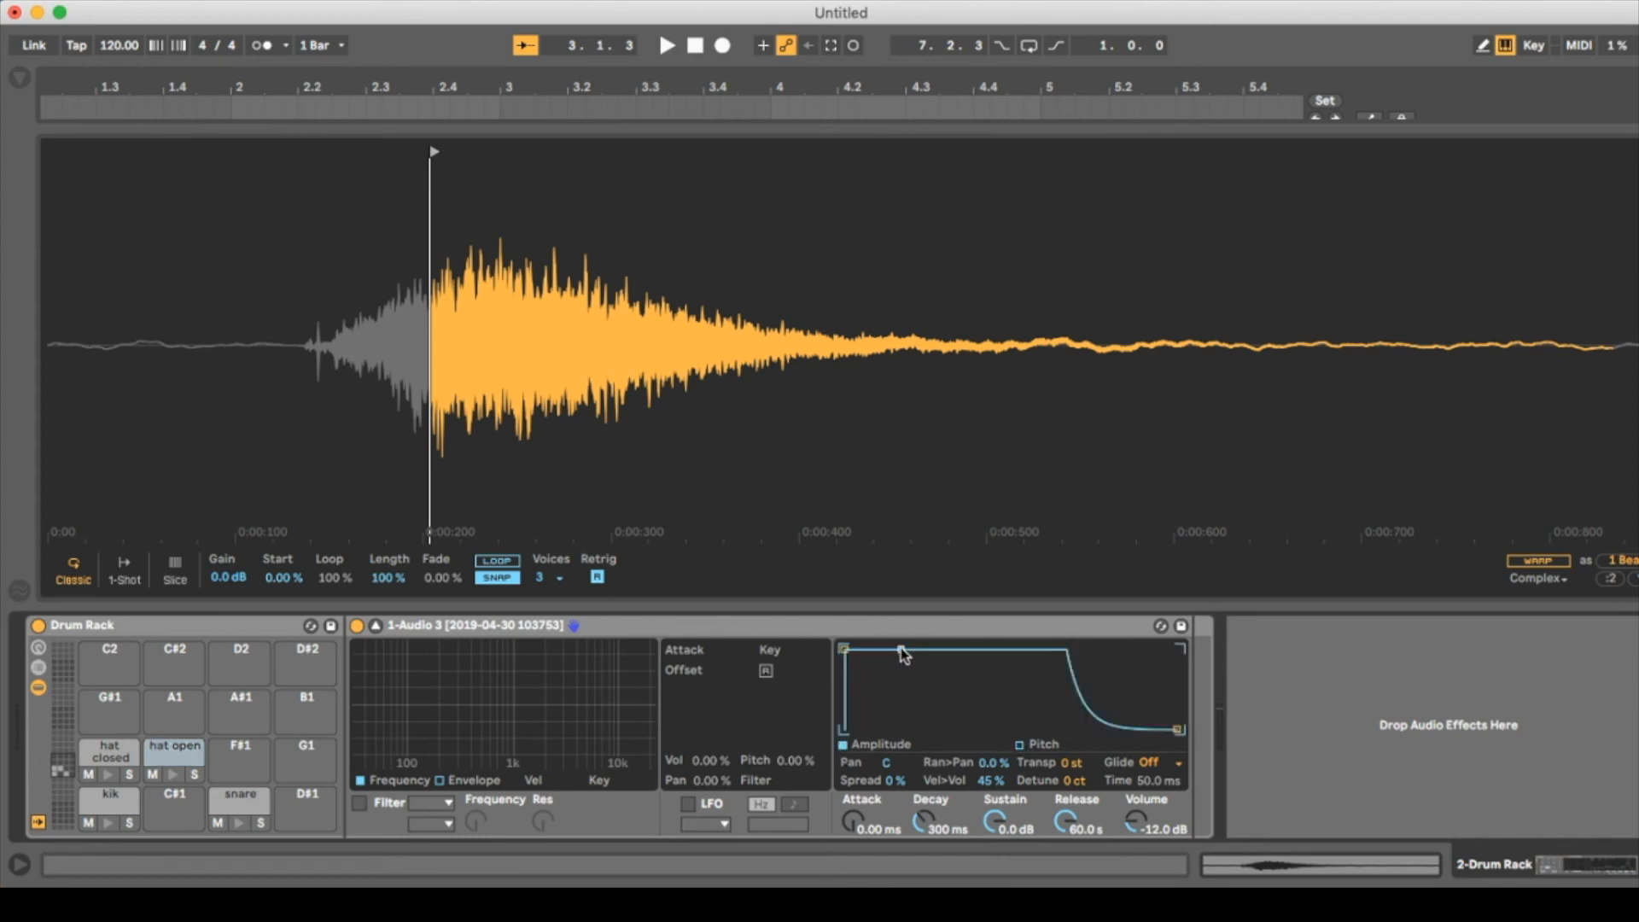
drag(902, 650, 918, 730)
key(f)
key(f)
key(f)
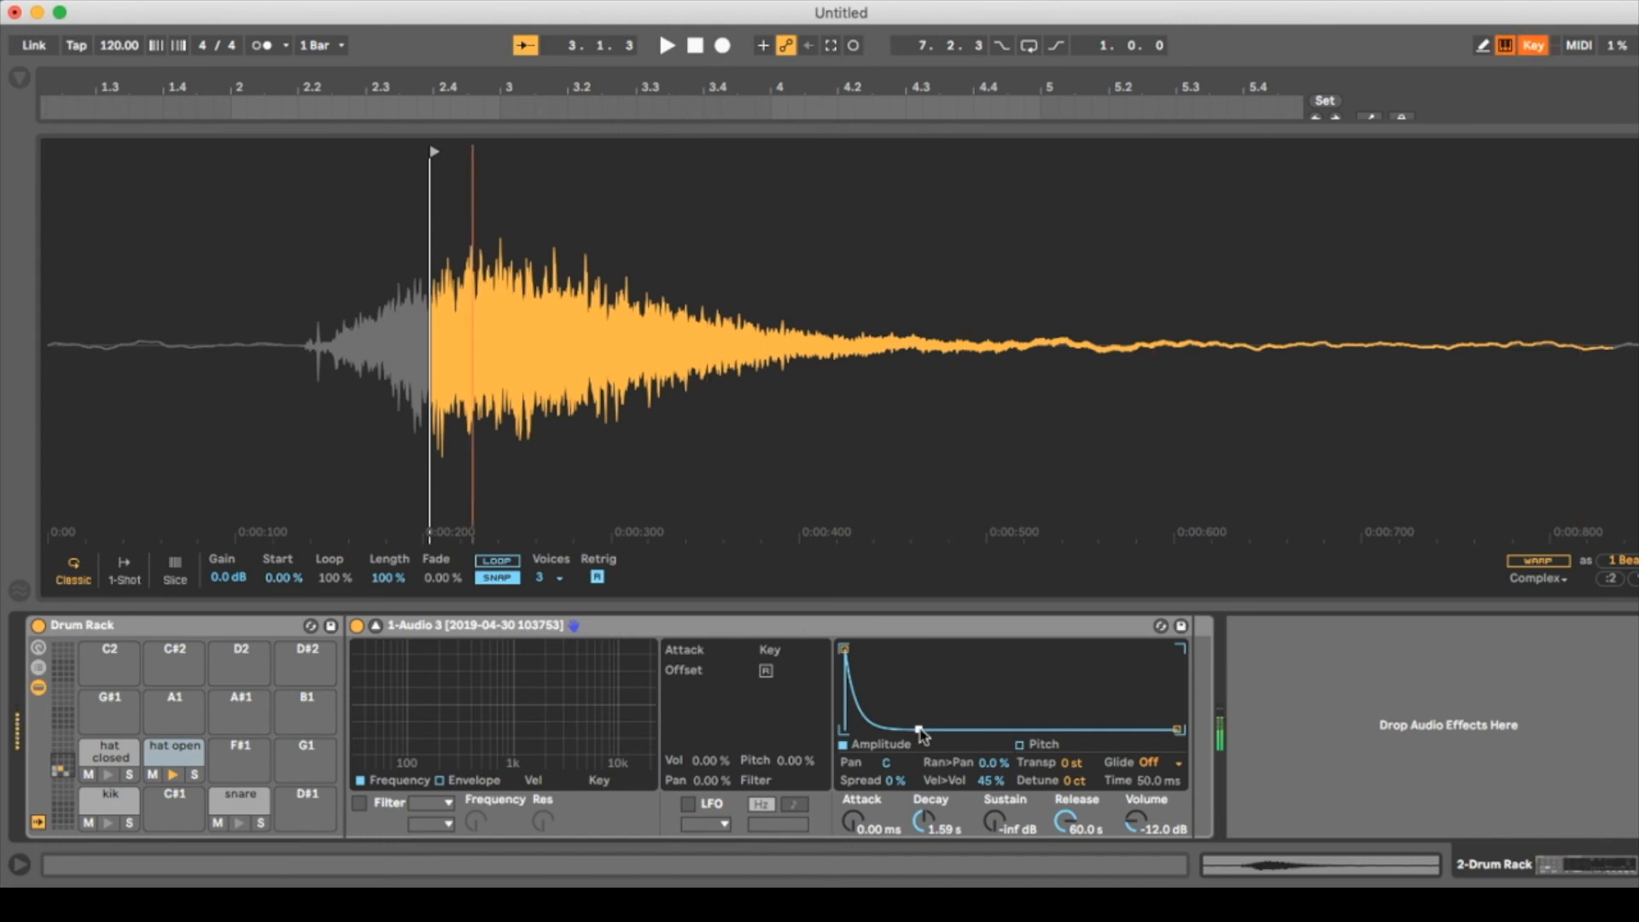
Play the hat closed and hat open pads alternately to compare their lengths.
key(d)
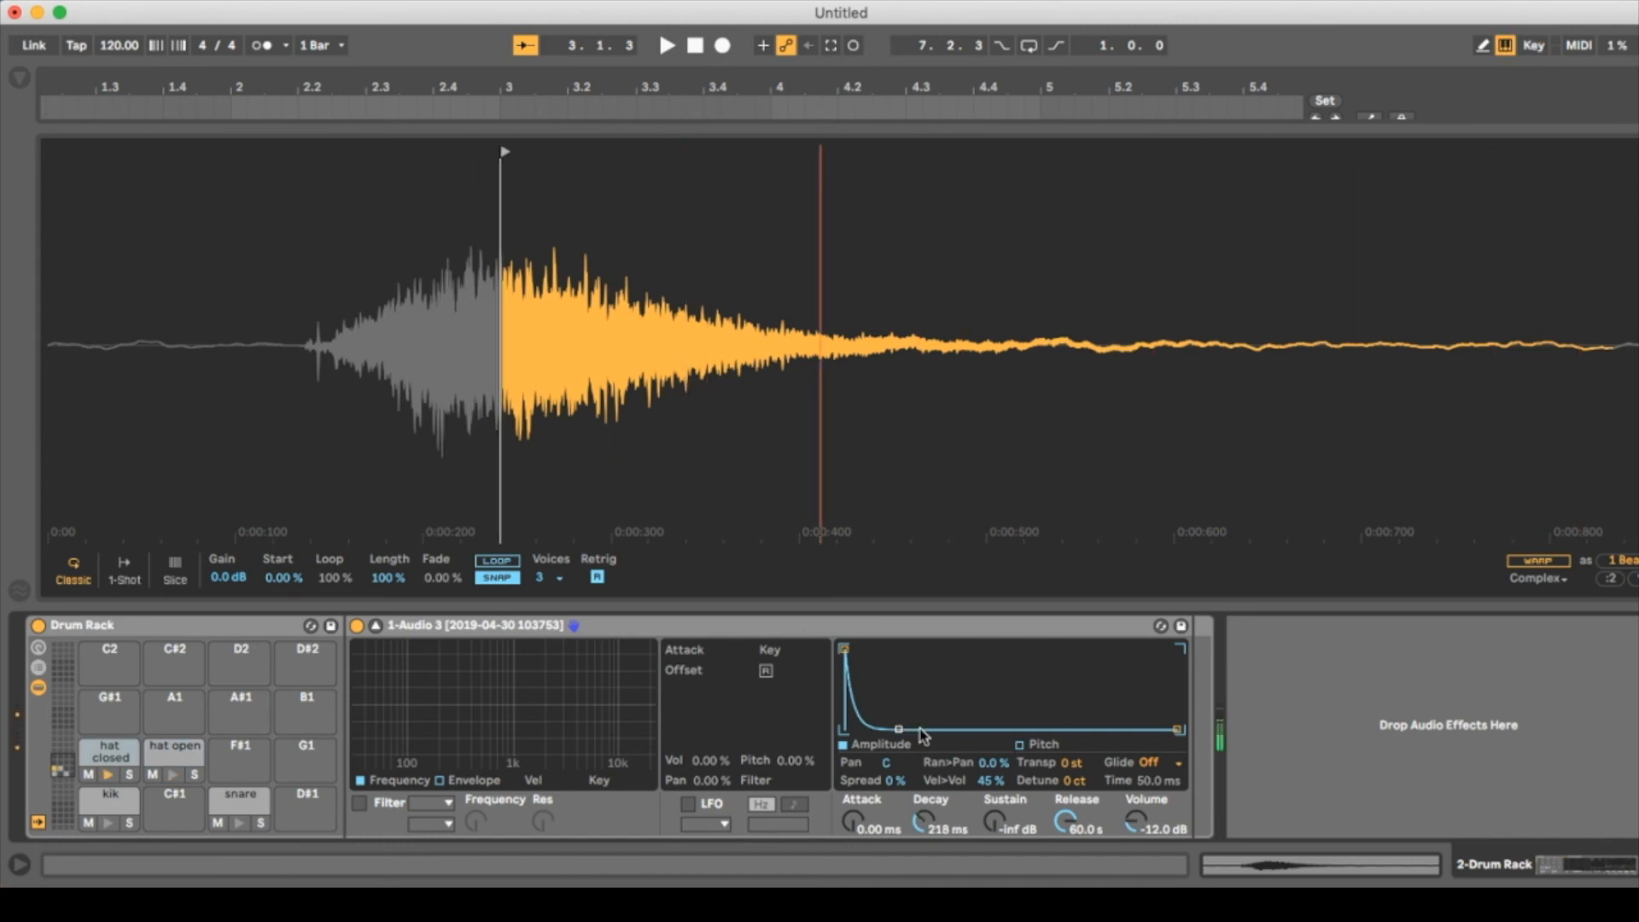
key(d)
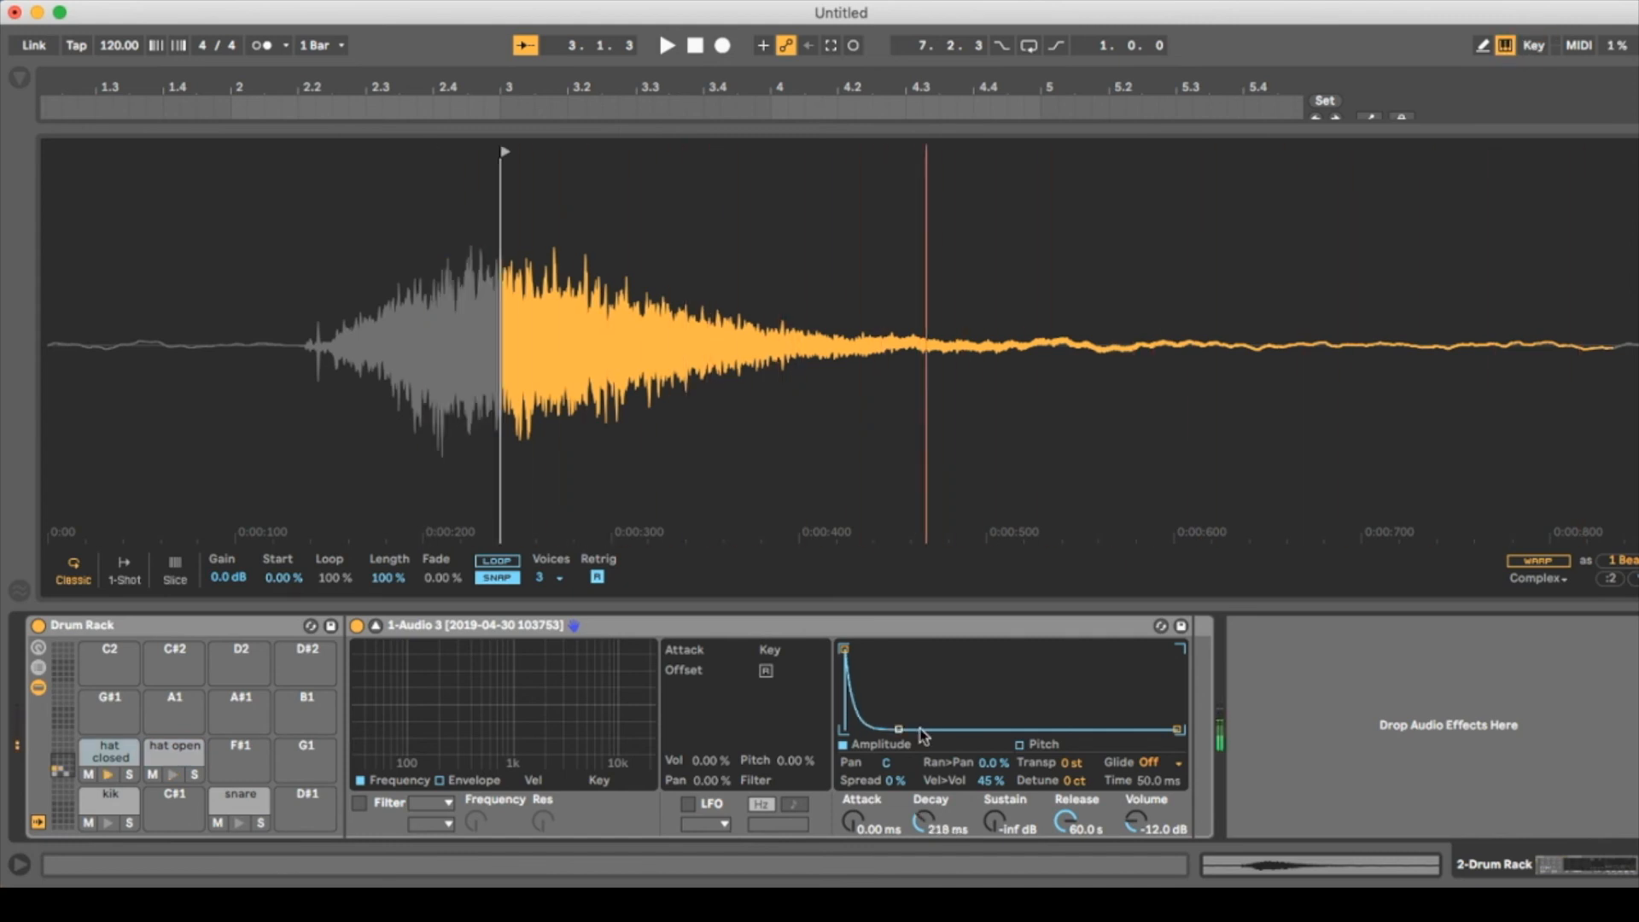
key(f)
key(super+k)
key(f)
key(f)
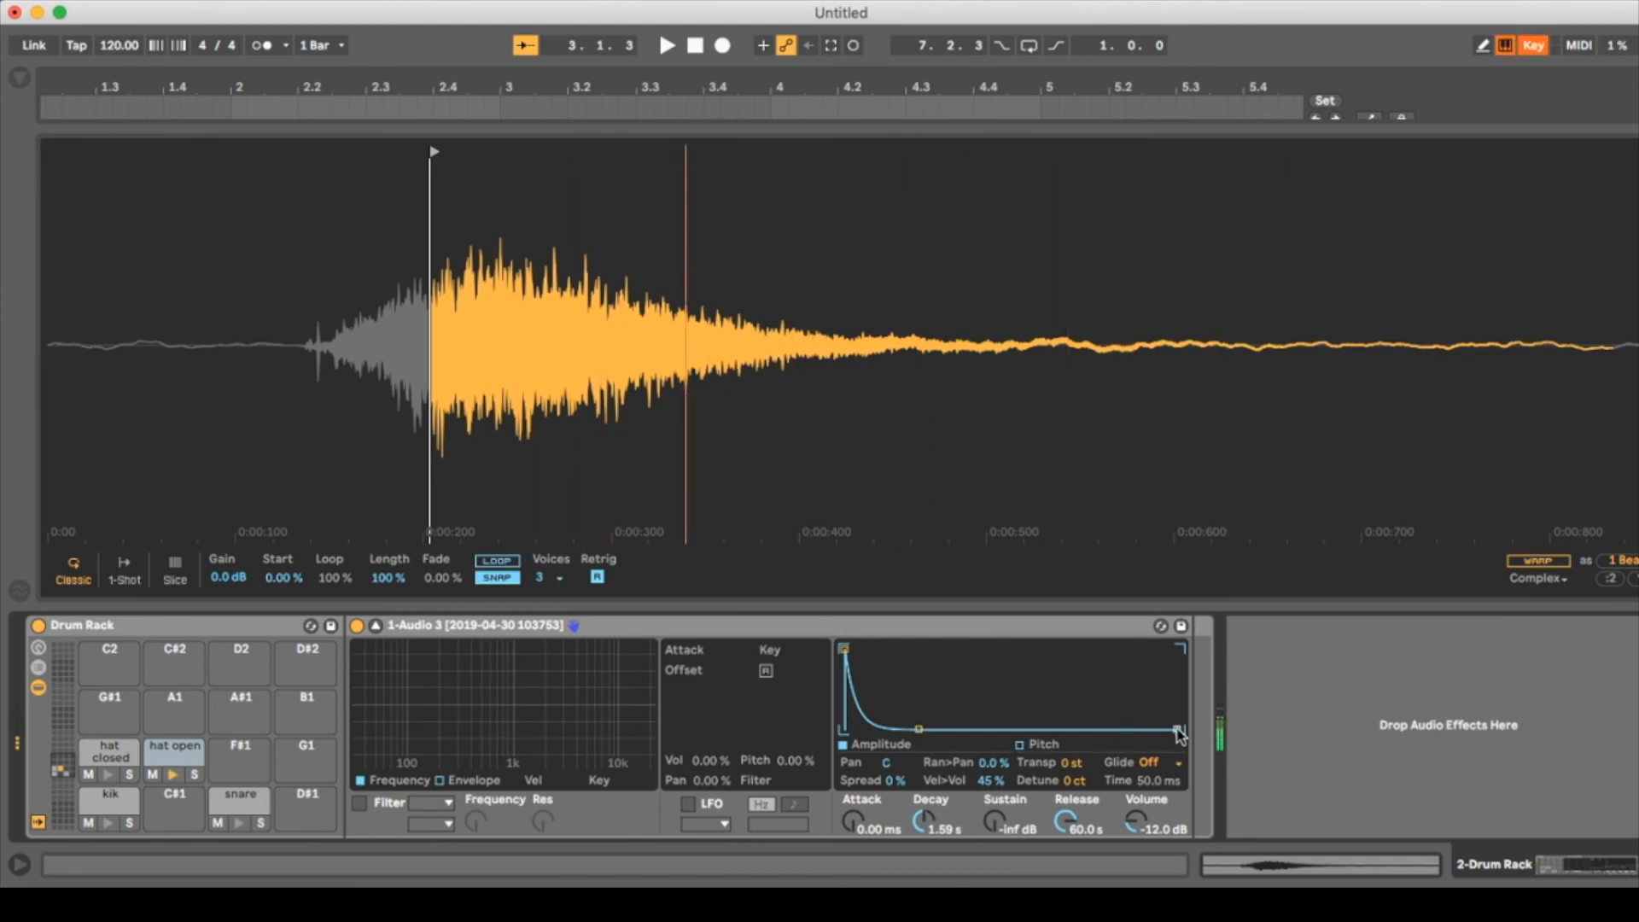
Select the snare pad, play its sample repeatedly and show its amplitude envelope.
click(229, 810)
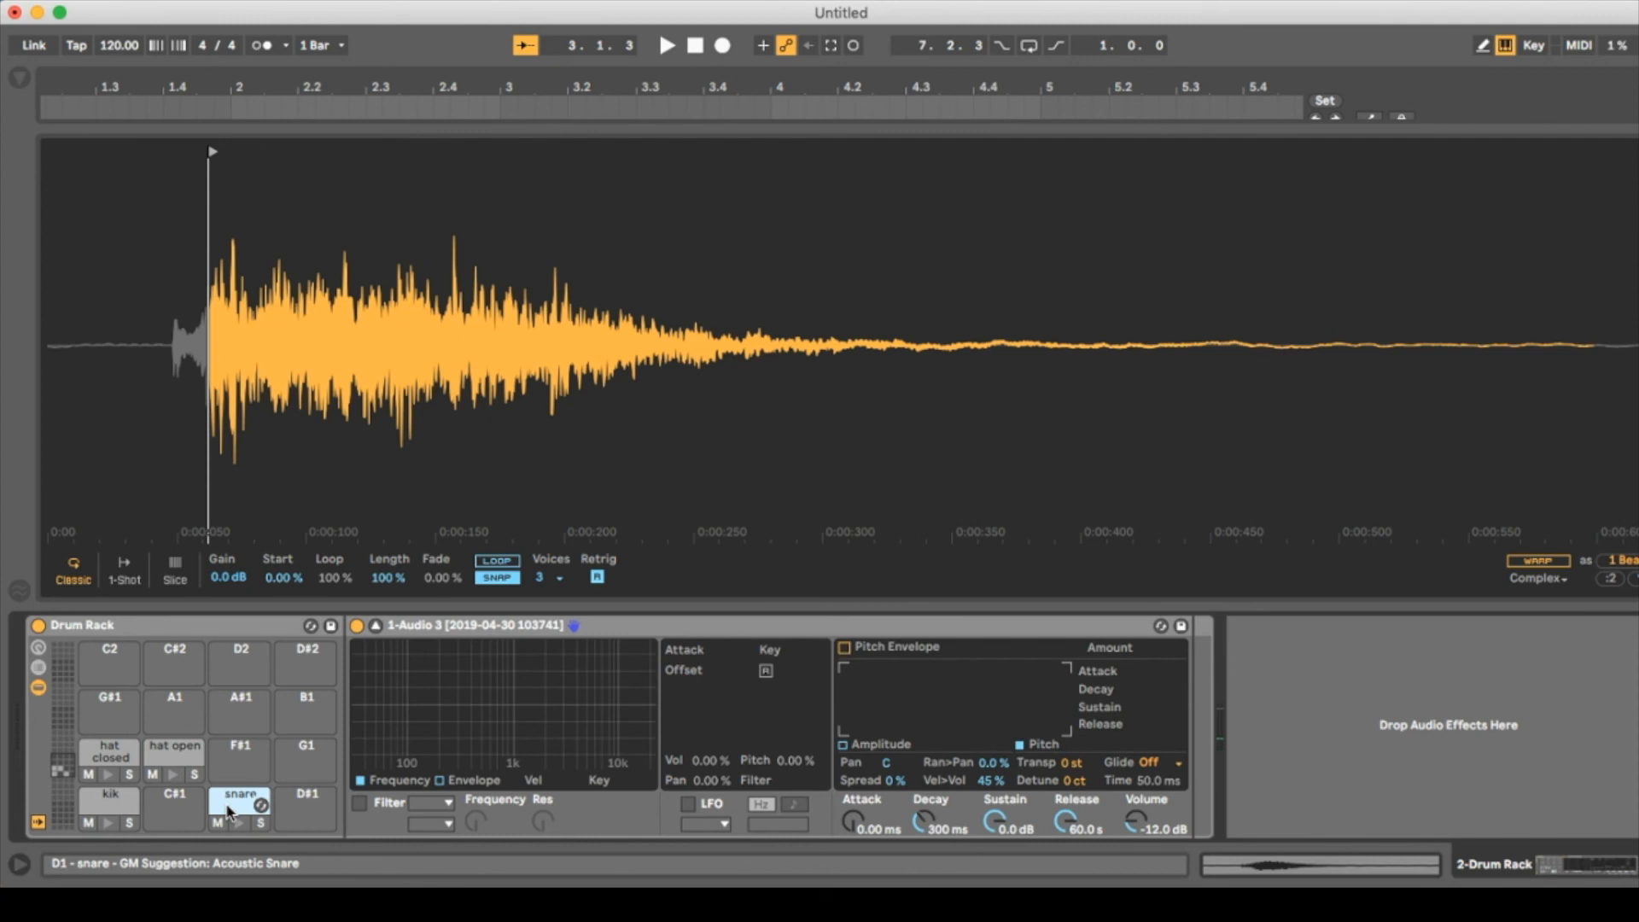
key(s)
key(s)
key(s)
key(s)
key(s)
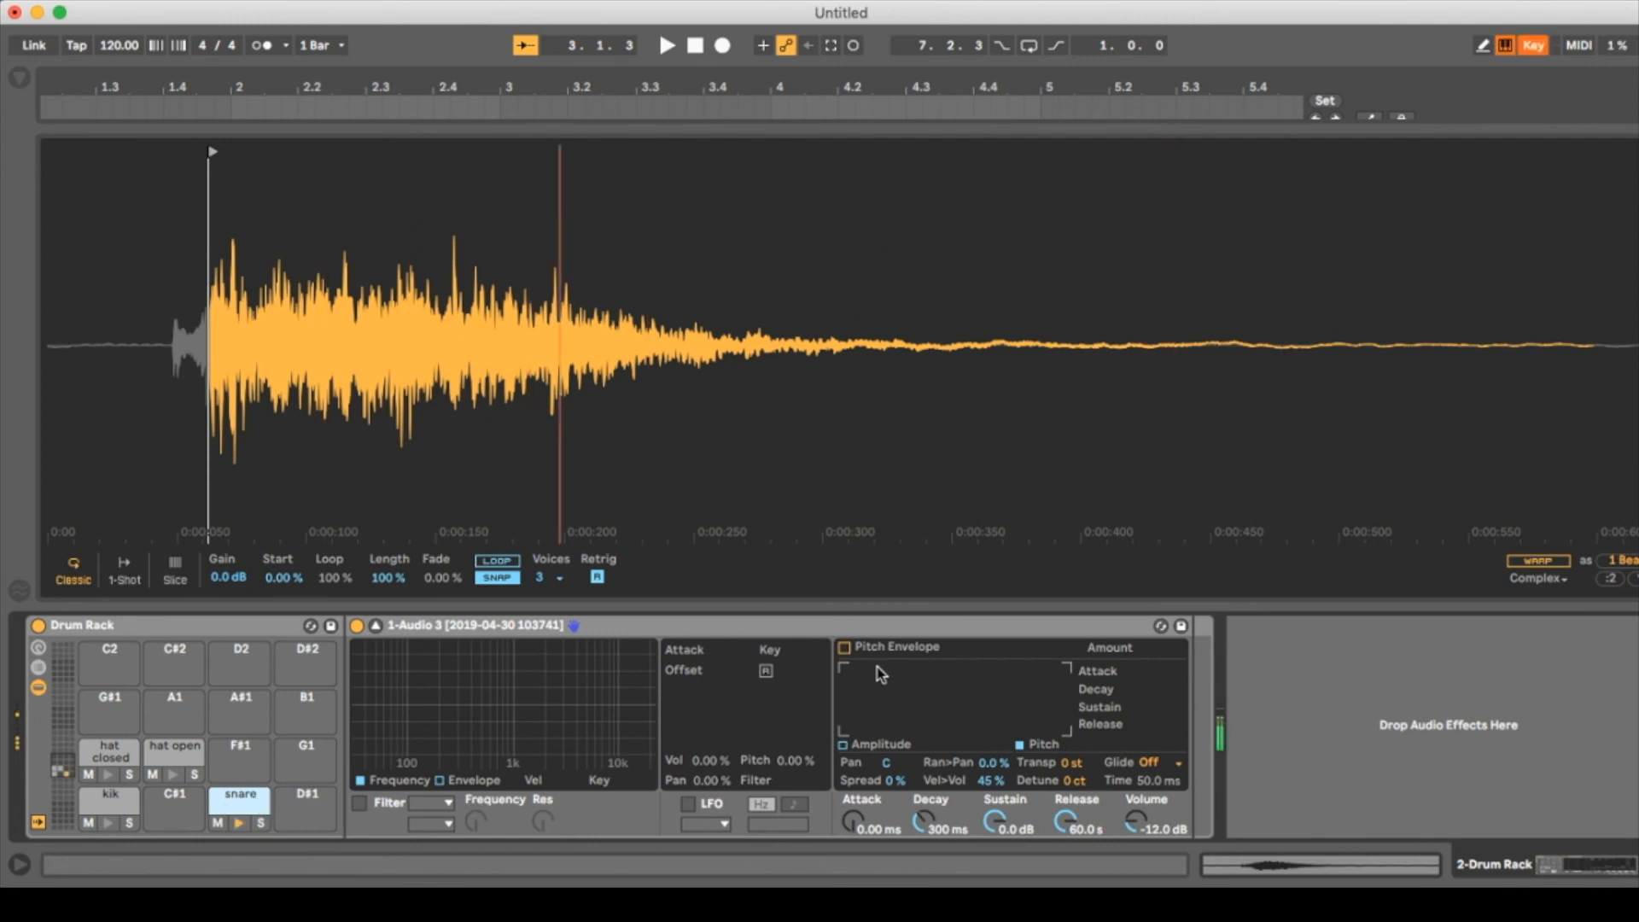
click(844, 745)
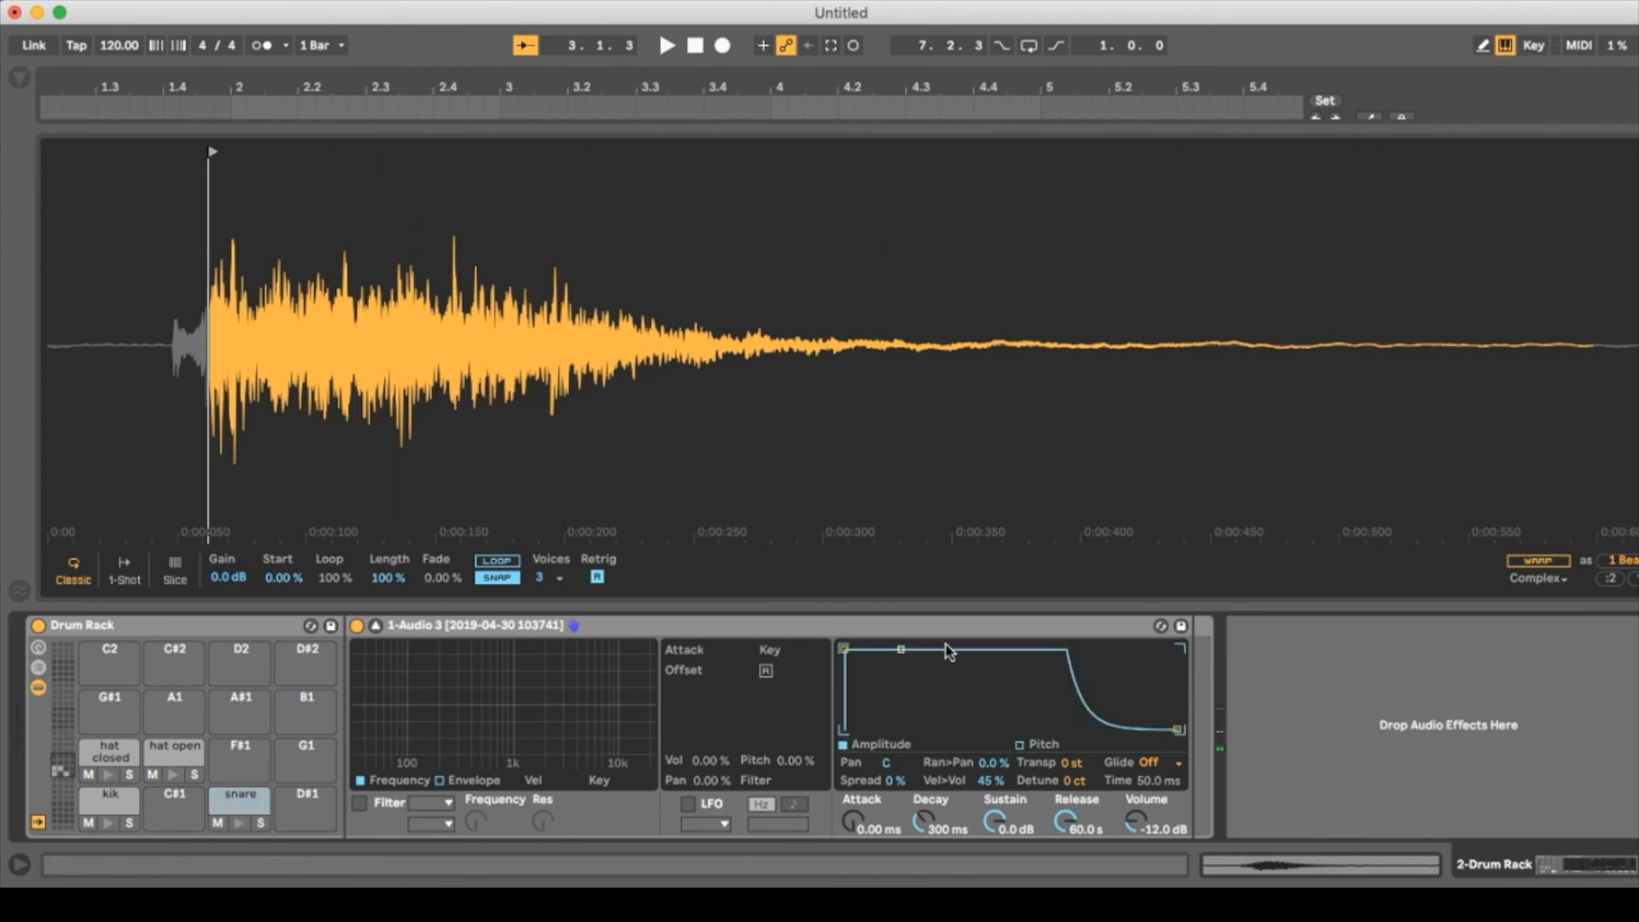
key(s)
key(s)
key(s)
key(s)
key(s)
Shape the snare pad's amplitude envelope with sustain at -inf dB and a decay of 1.79 s, playing it to check.
drag(900, 650, 912, 732)
key(s)
key(s)
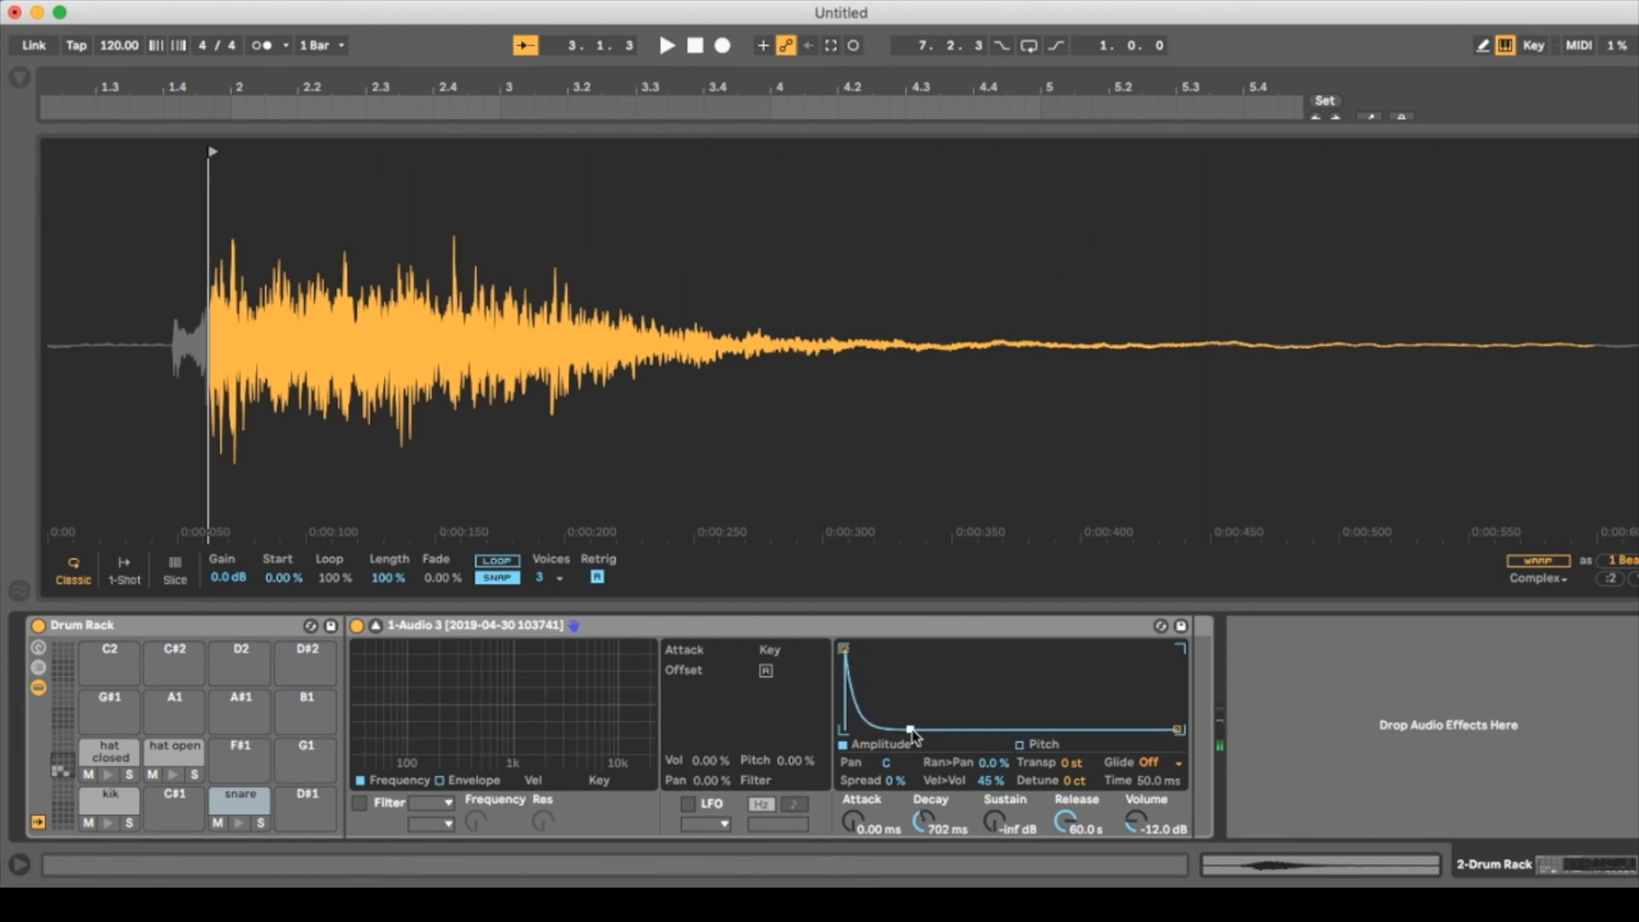
key(s)
key(s)
drag(955, 729, 923, 729)
key(s)
drag(923, 729, 919, 729)
key(s)
key(s)
key(s)
Transpose the snare sample to -8 st and audition it.
drag(1075, 765, 1074, 790)
key(s)
key(s)
key(s)
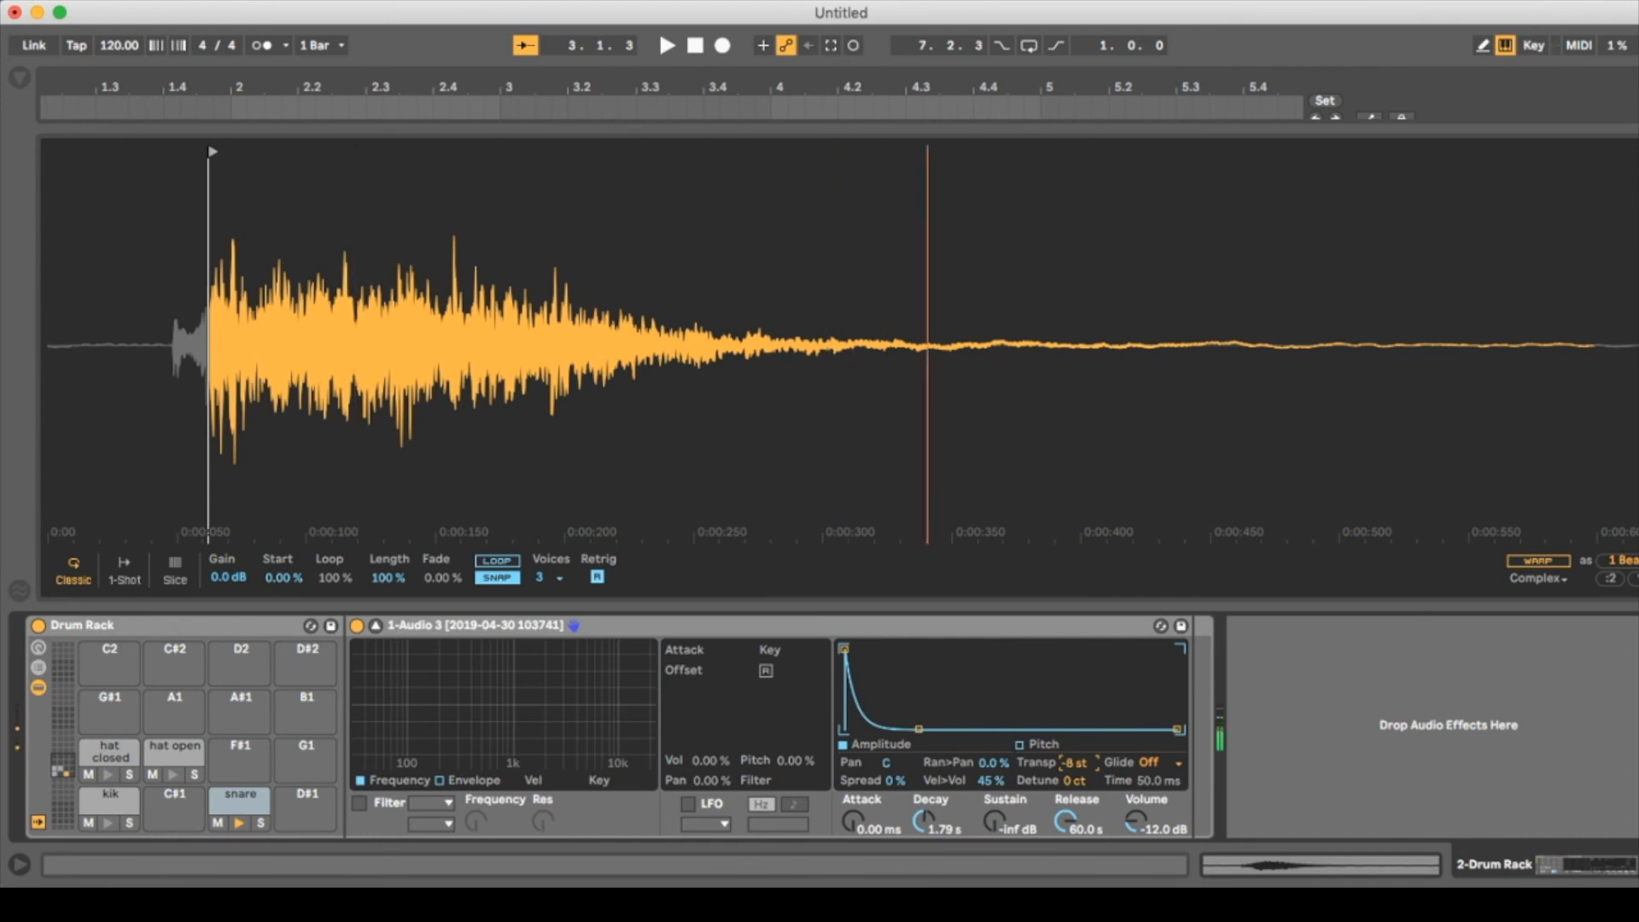
Shorten the snare's release to 246 ms, playing the pad repeatedly while adjusting it.
key(s)
key(s)
key(s)
key(s)
key(s)
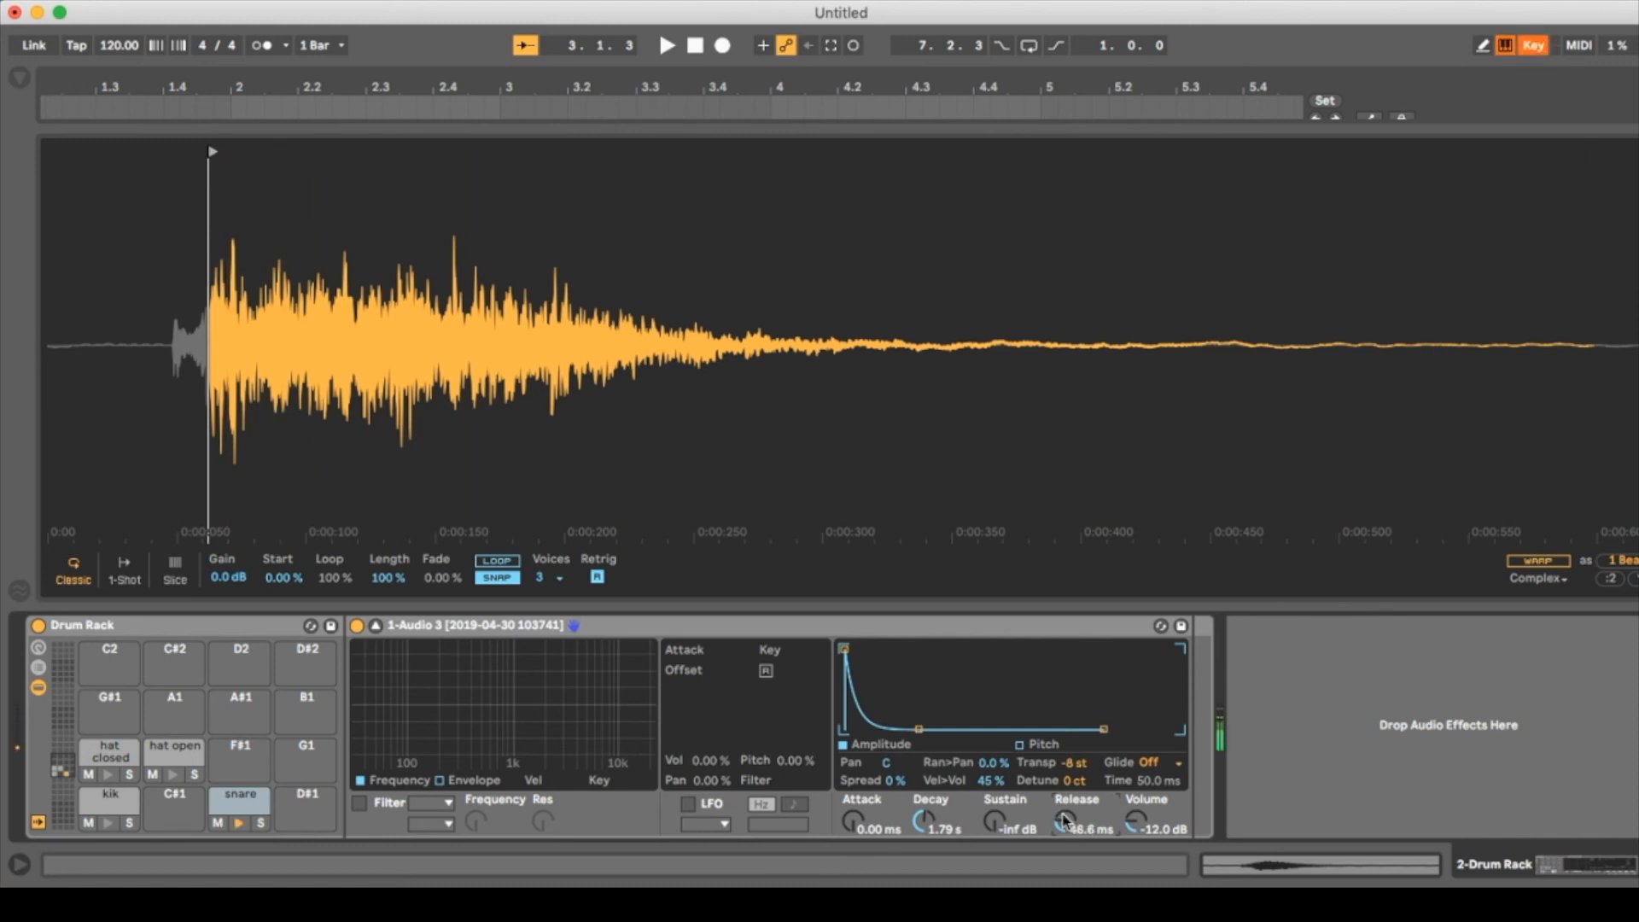
key(s)
key(s)
key(s)
key(s)
key(s)
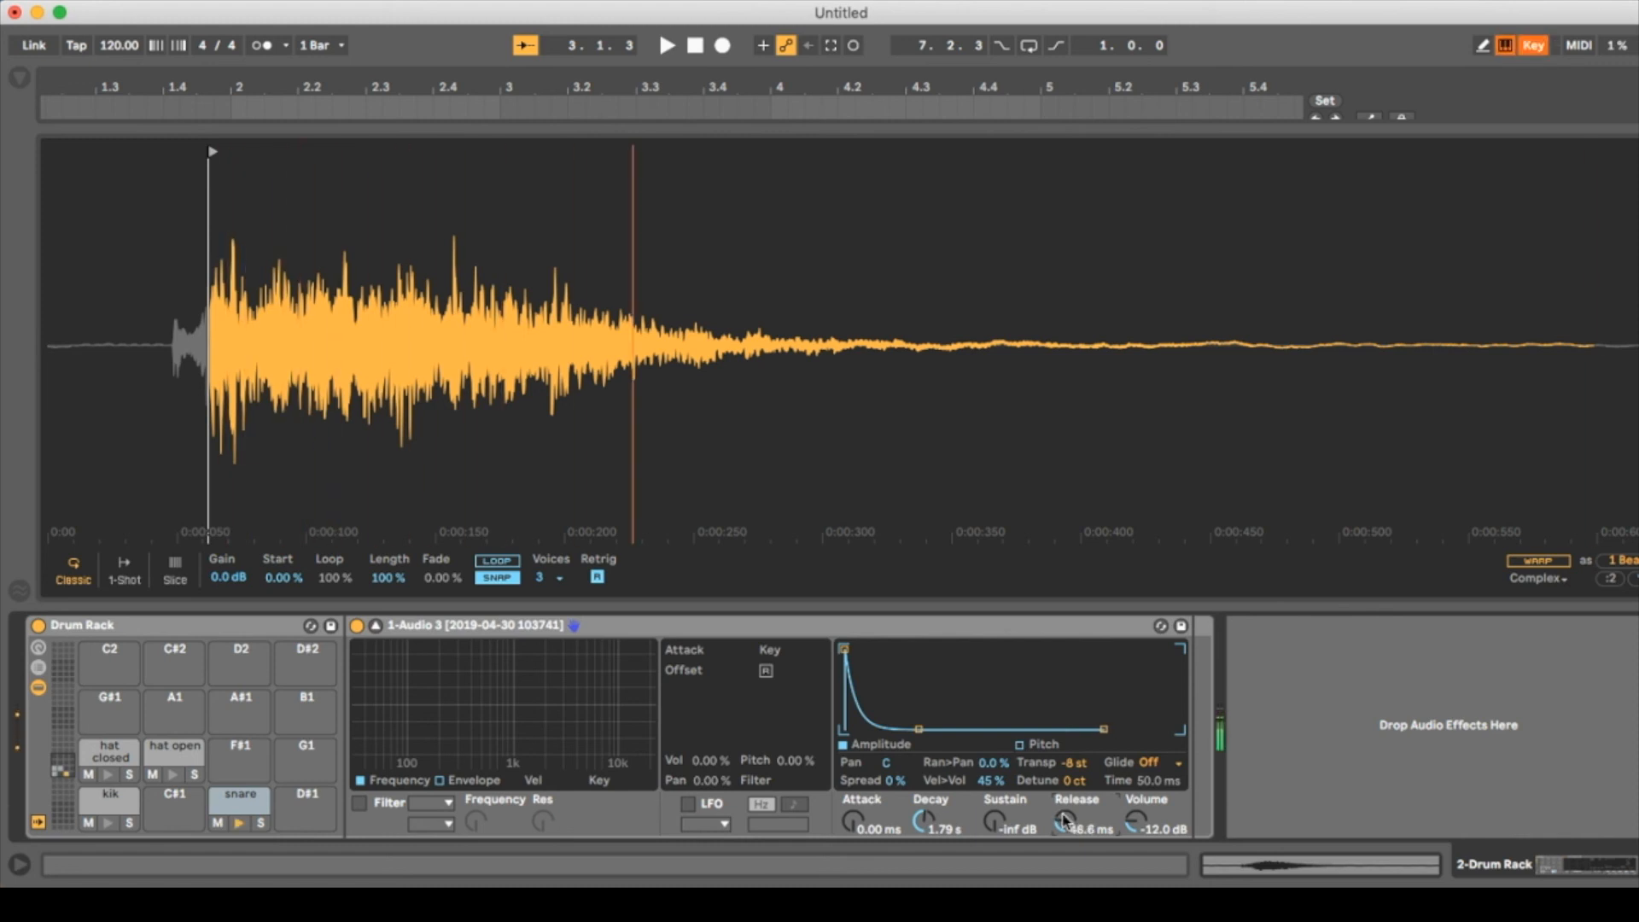
key(s)
key(s)
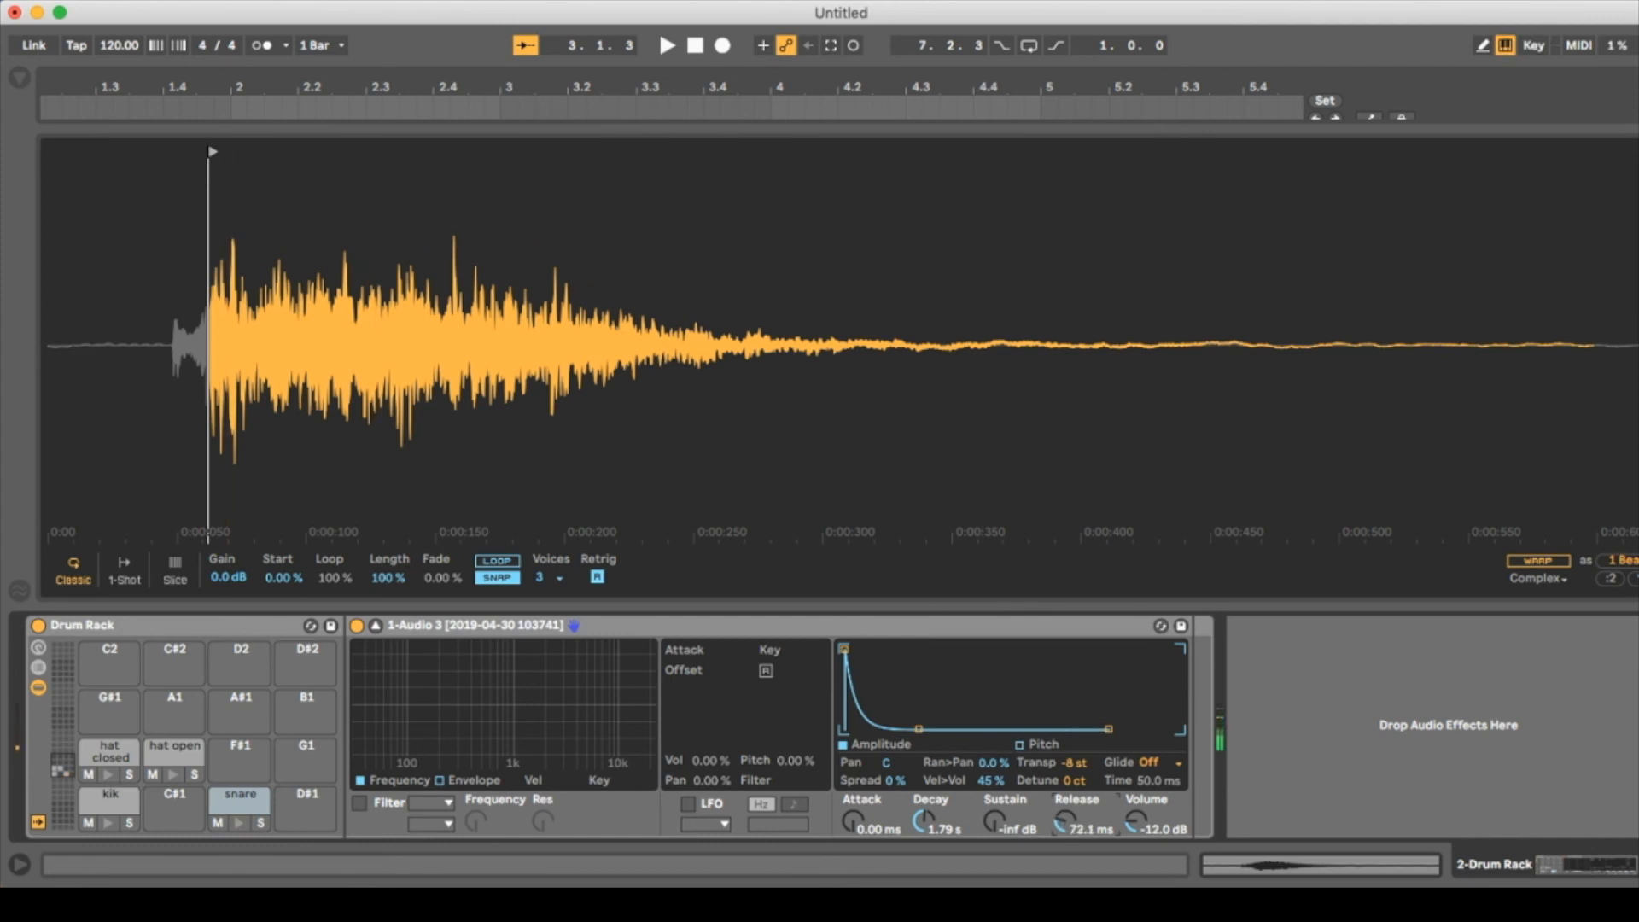
key(s)
key(s)
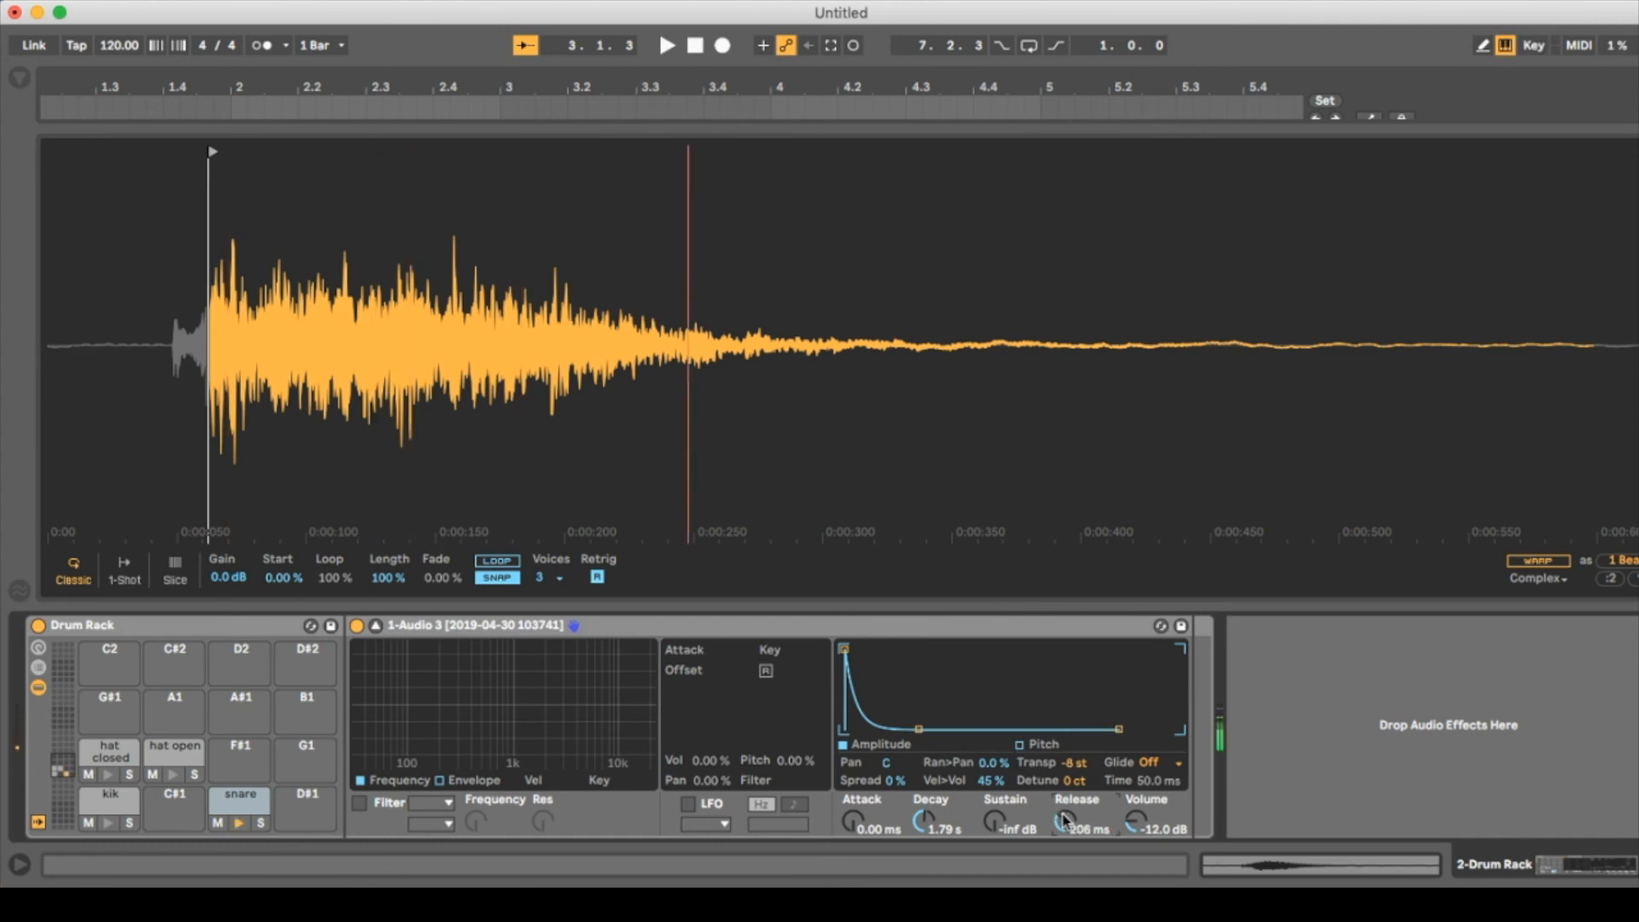
key(s)
Set the snare's transposition to -9 st and play the pad to check the pitch.
click(1075, 762)
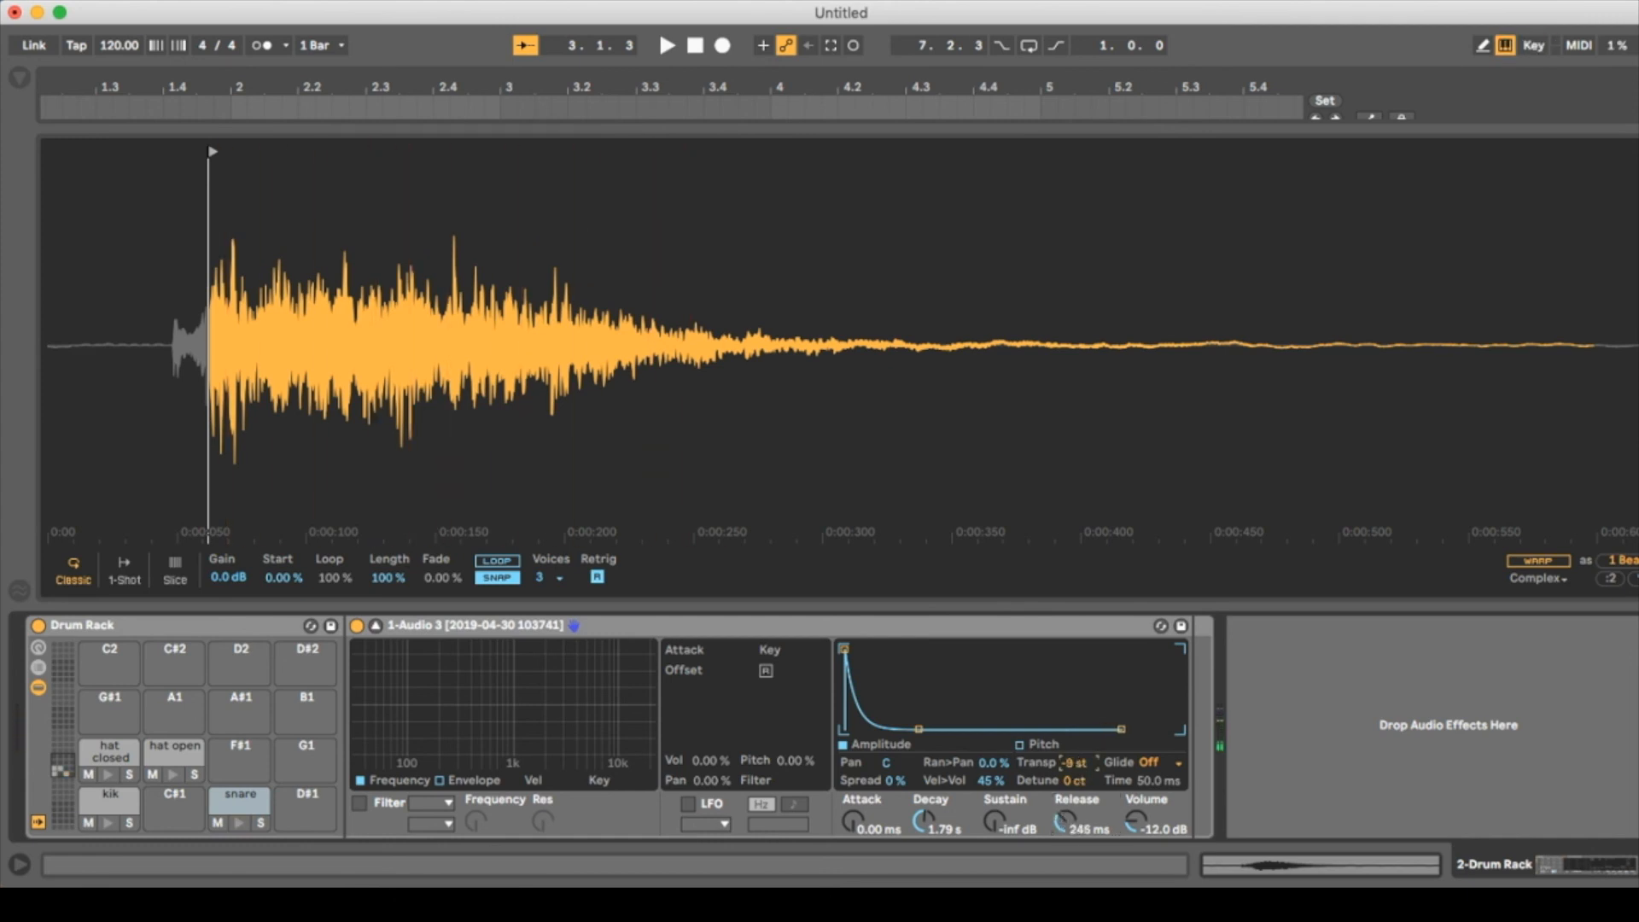
key(s)
key(s)
key(s)
Select the kik pad, show its amplitude envelope and audition the sample.
click(96, 794)
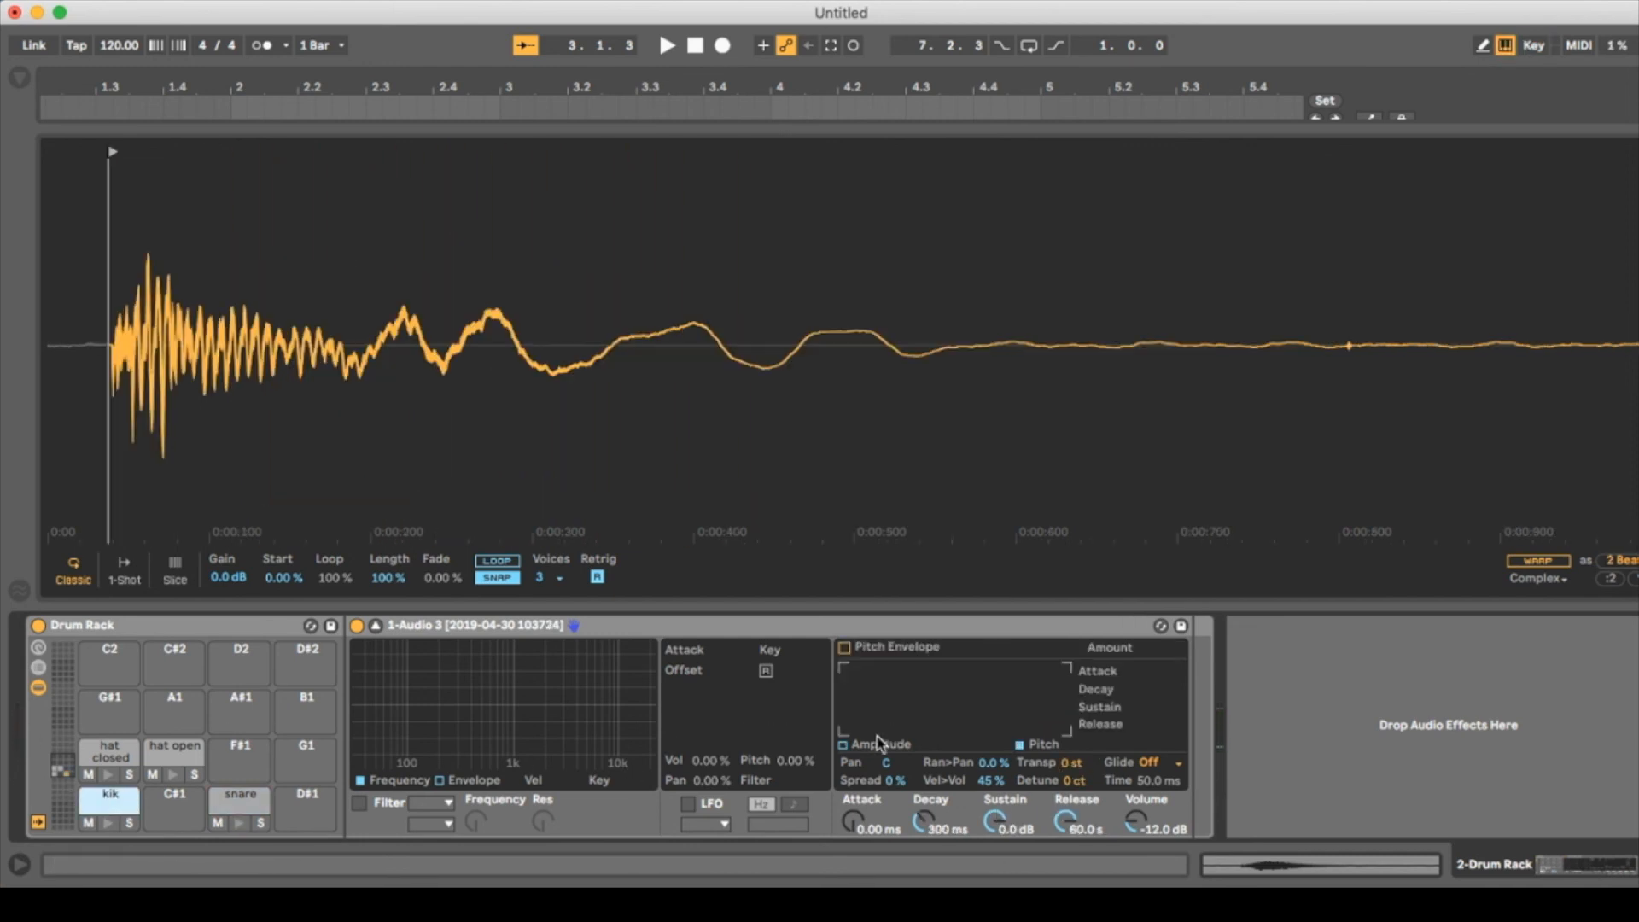
click(844, 744)
key(a)
key(a)
key(a)
key(a)
Shape the kik pad's amplitude envelope with sustain at -inf dB and a decay of 2.01 s, playing it to check.
drag(902, 650, 921, 729)
key(a)
key(a)
key(a)
key(a)
key(a)
key(a)
key(a)
key(a)
key(a)
Transpose the kik sample to -3 st and audition it.
drag(1072, 763, 1072, 775)
key(a)
key(a)
Play a short pattern with the kik and snare pads, and collapse the enlarged sample view to return to the arrangement.
key(s)
key(s)
key(a)
key(s)
key(a)
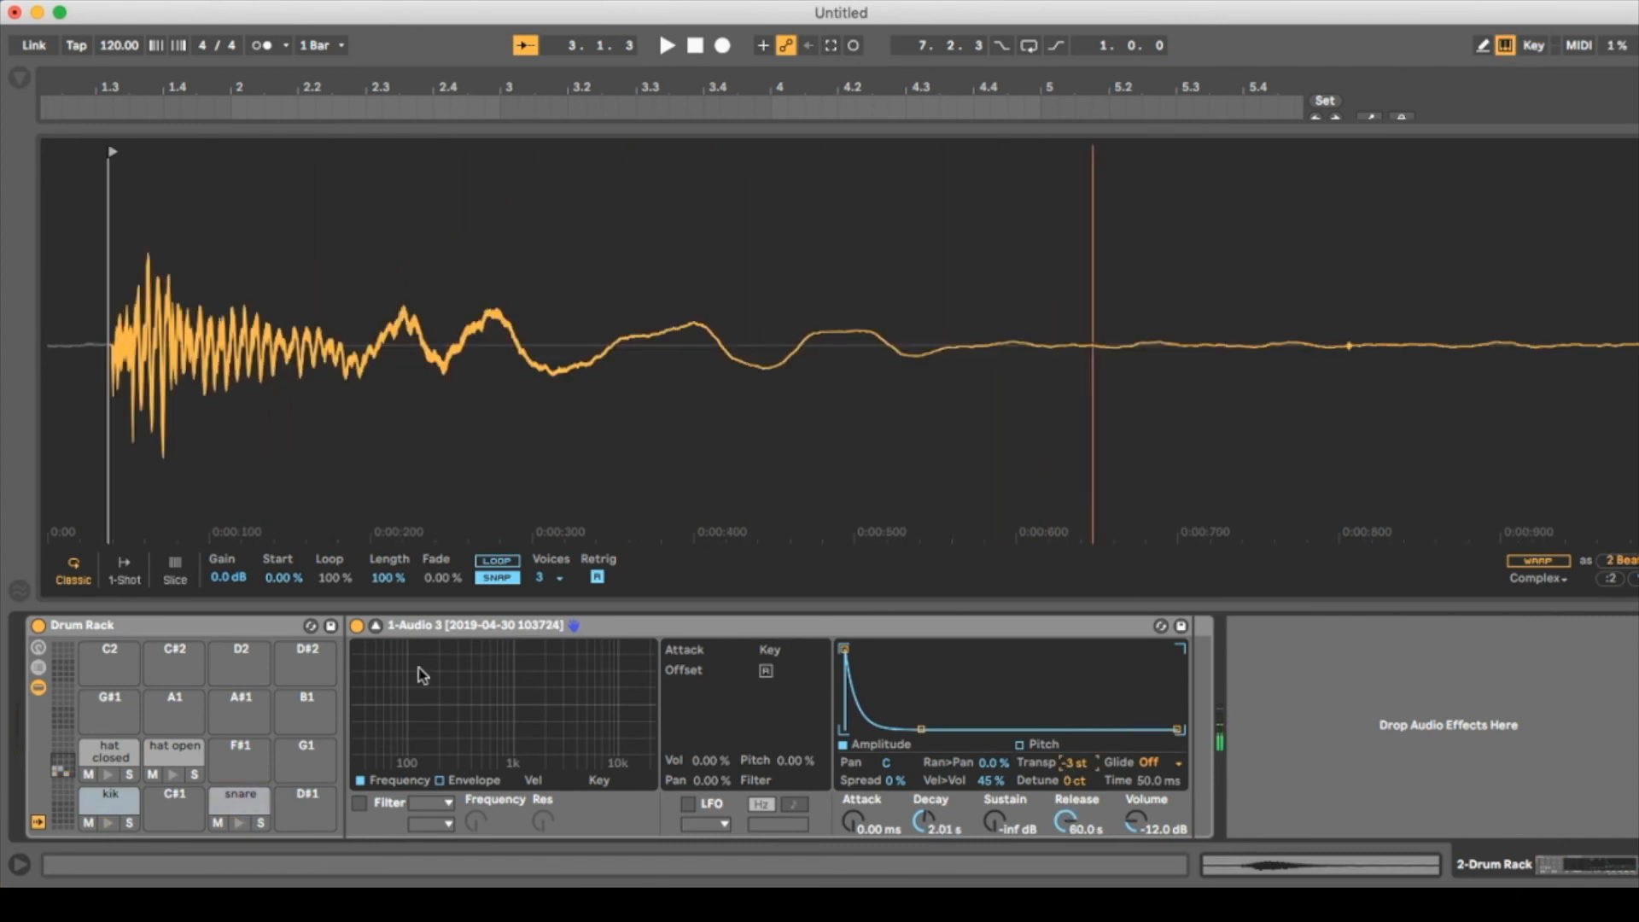
click(376, 625)
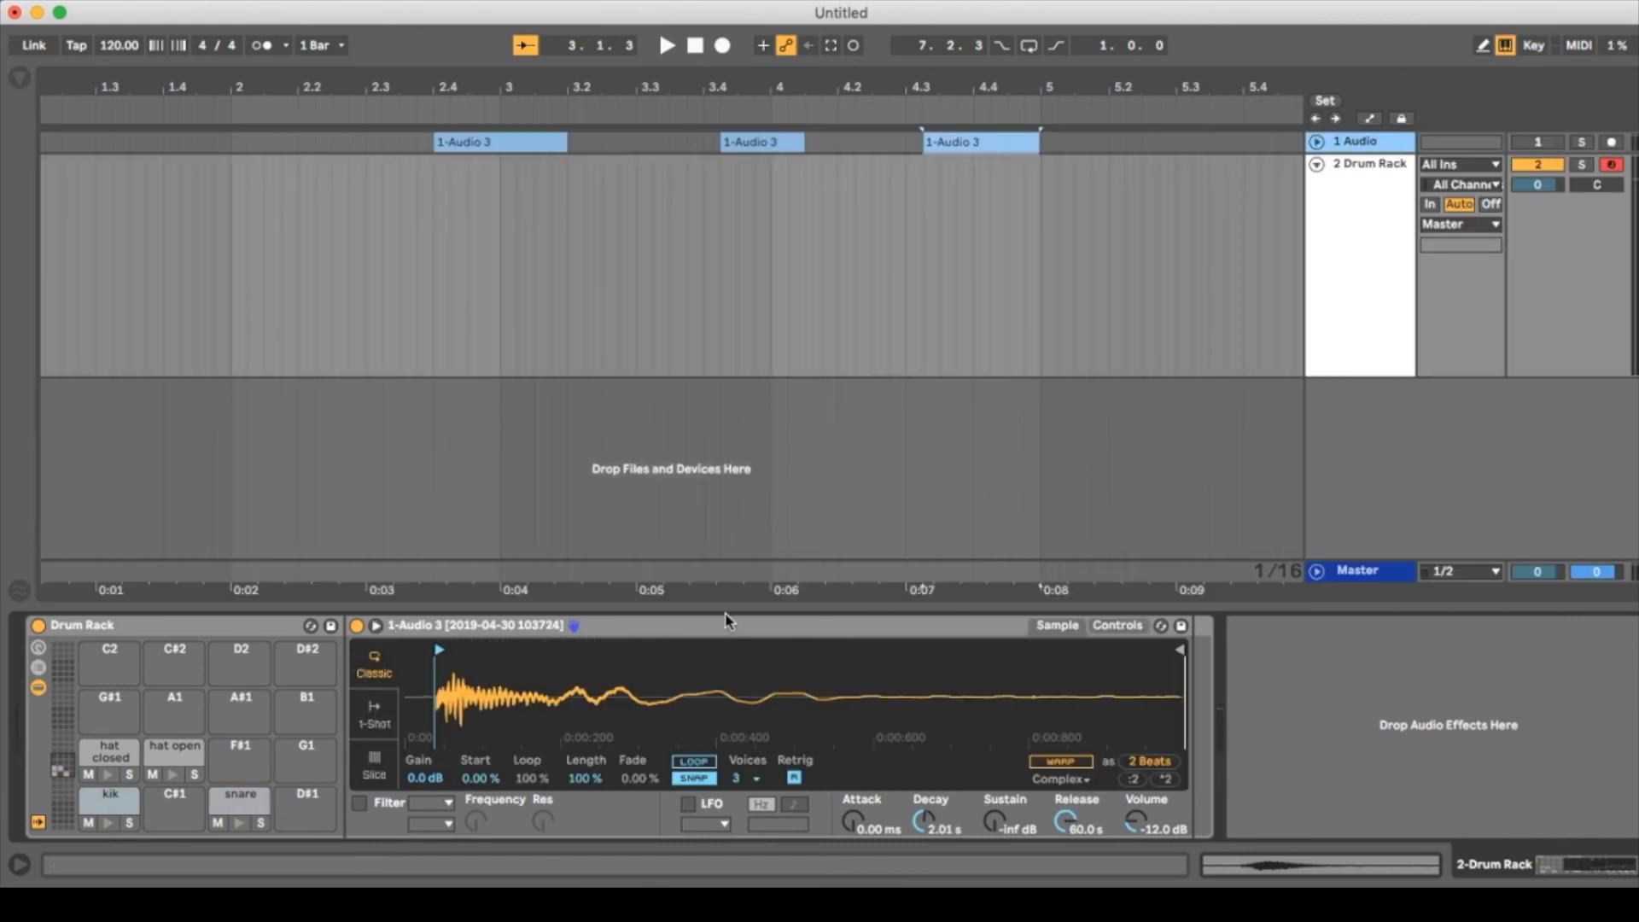